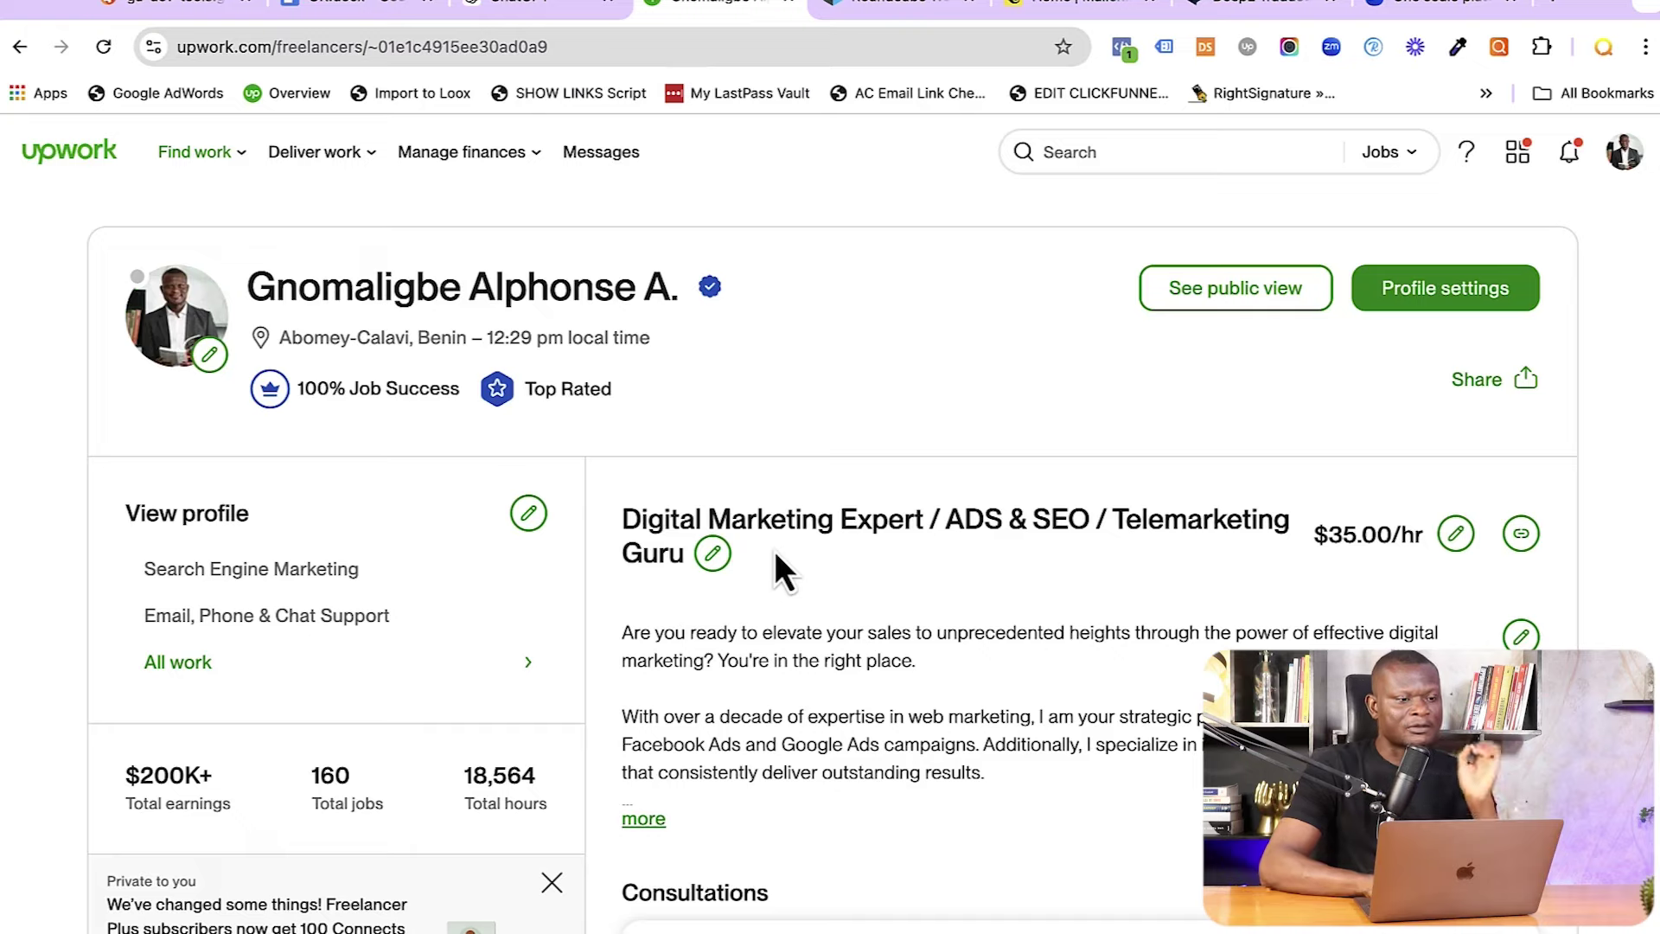
- Open the Find work page and filter My Feed by the saved search "french"
mouse_move(227, 164)
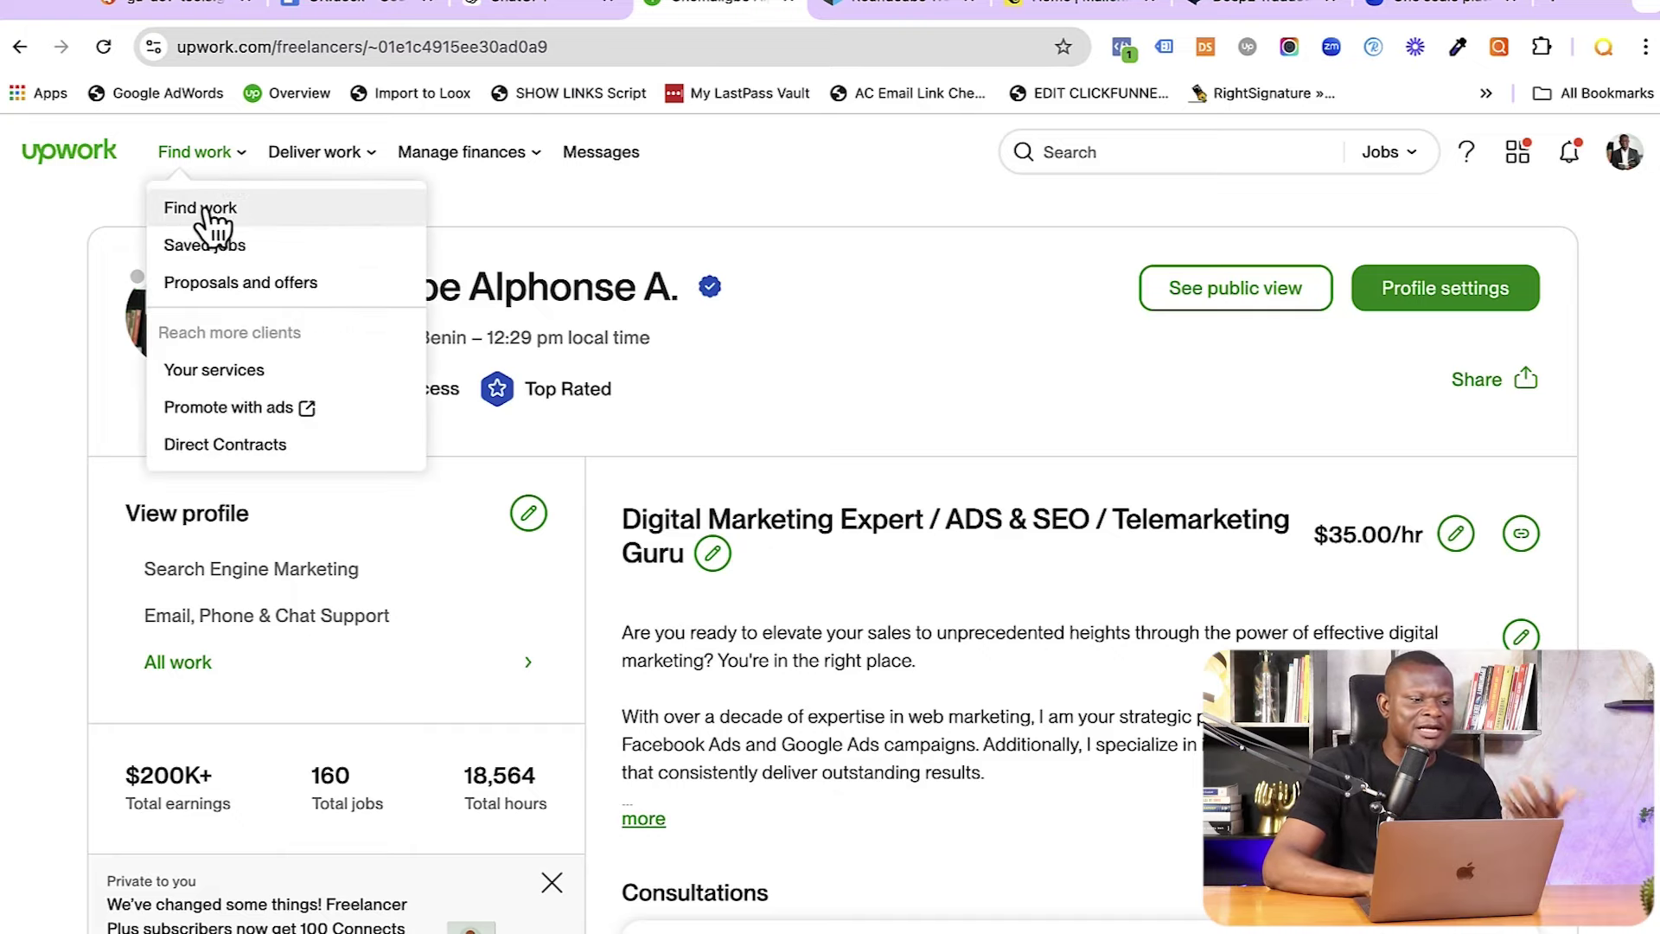
click(206, 212)
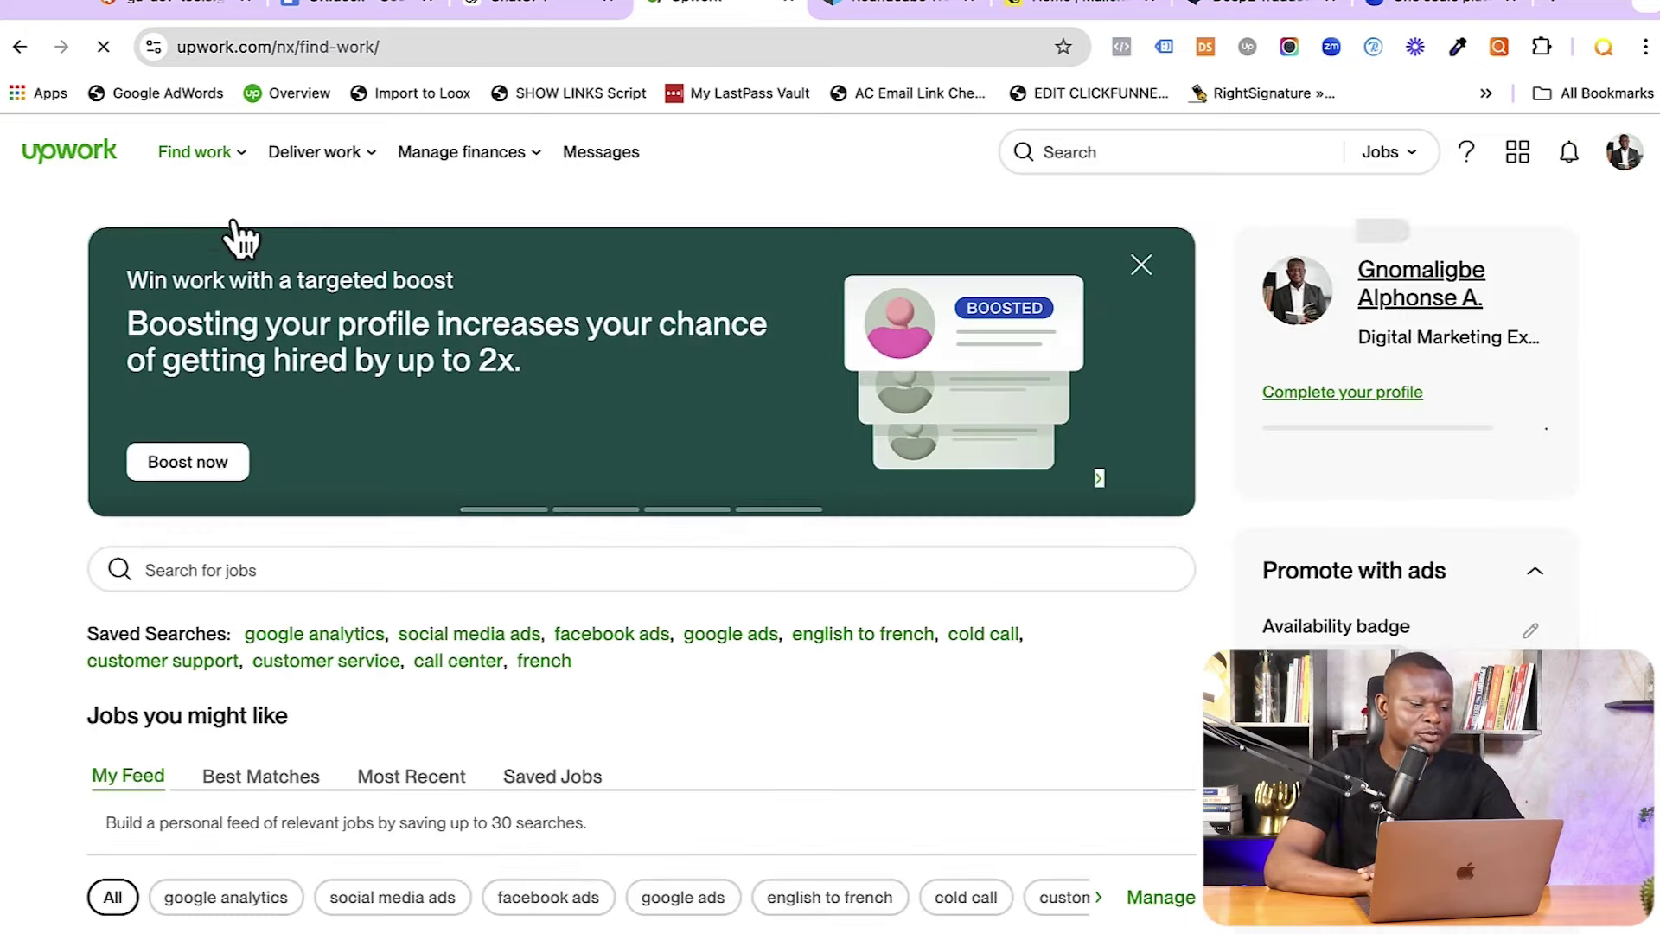
scroll(467, 645, down, 5)
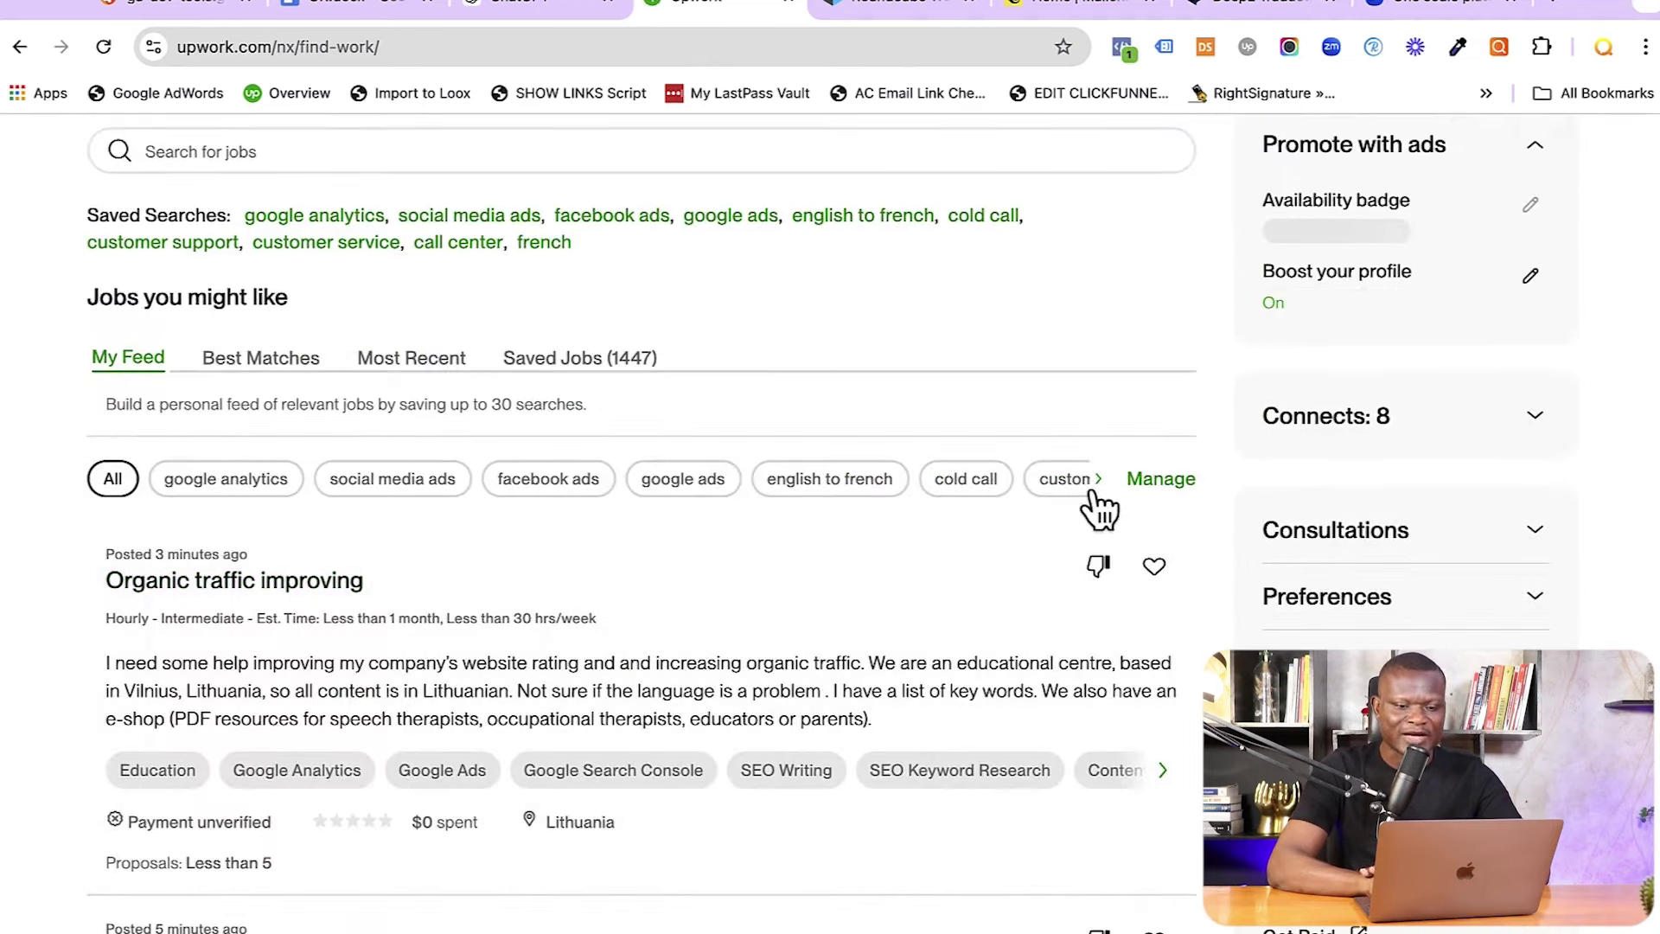
click(1098, 482)
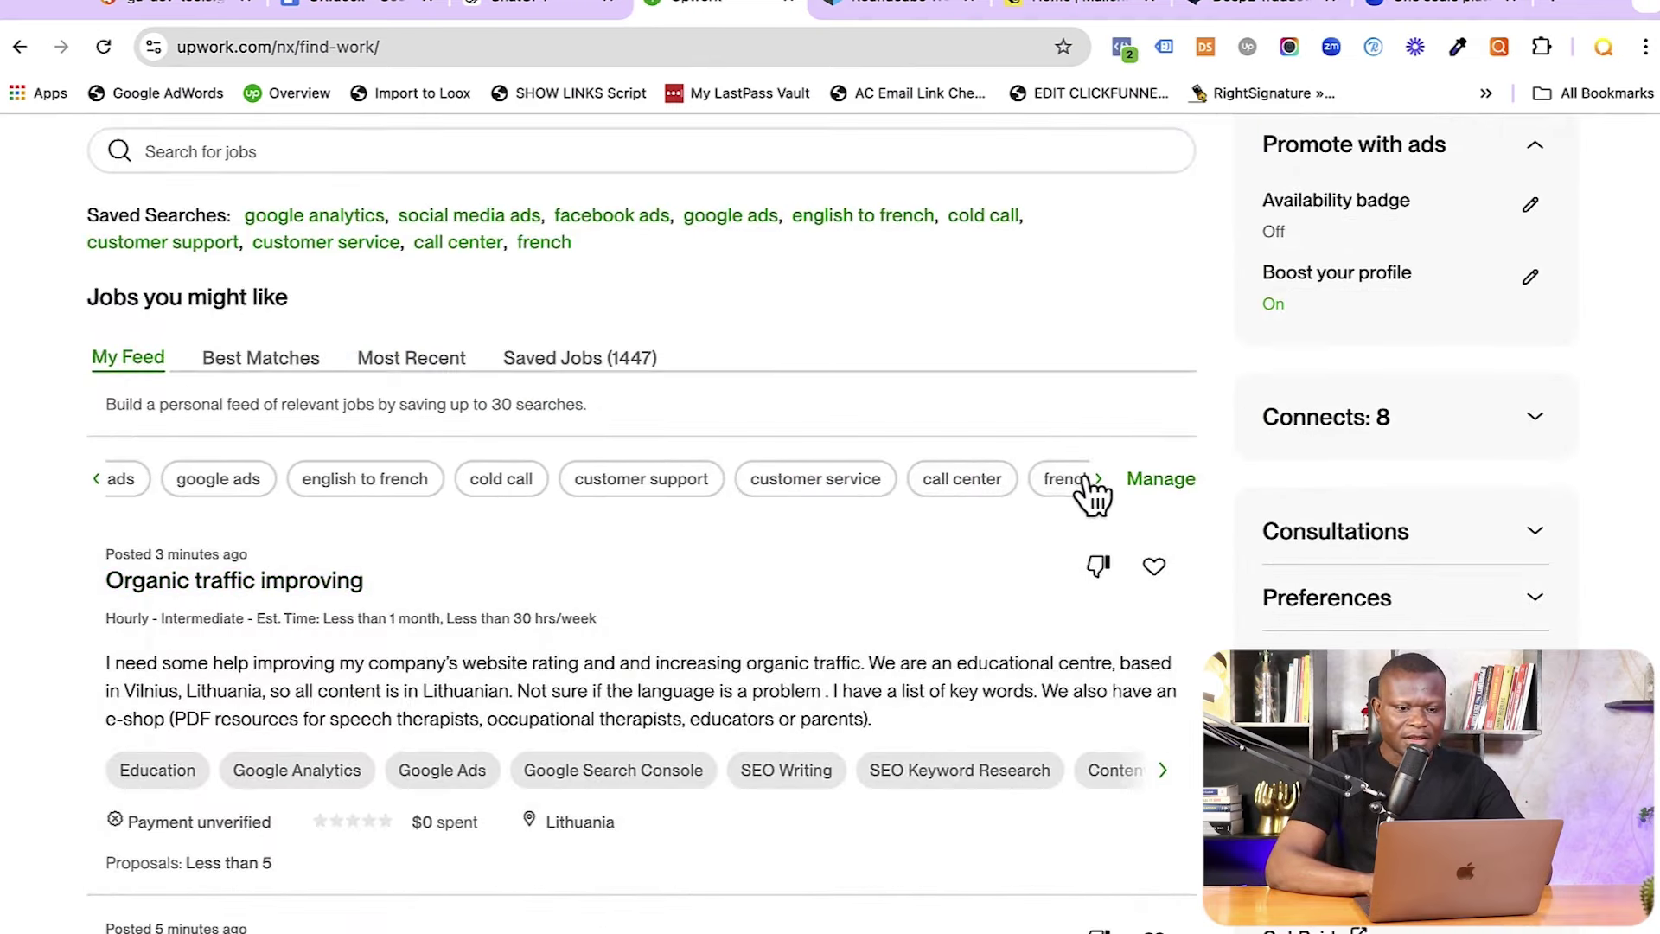
click(1070, 482)
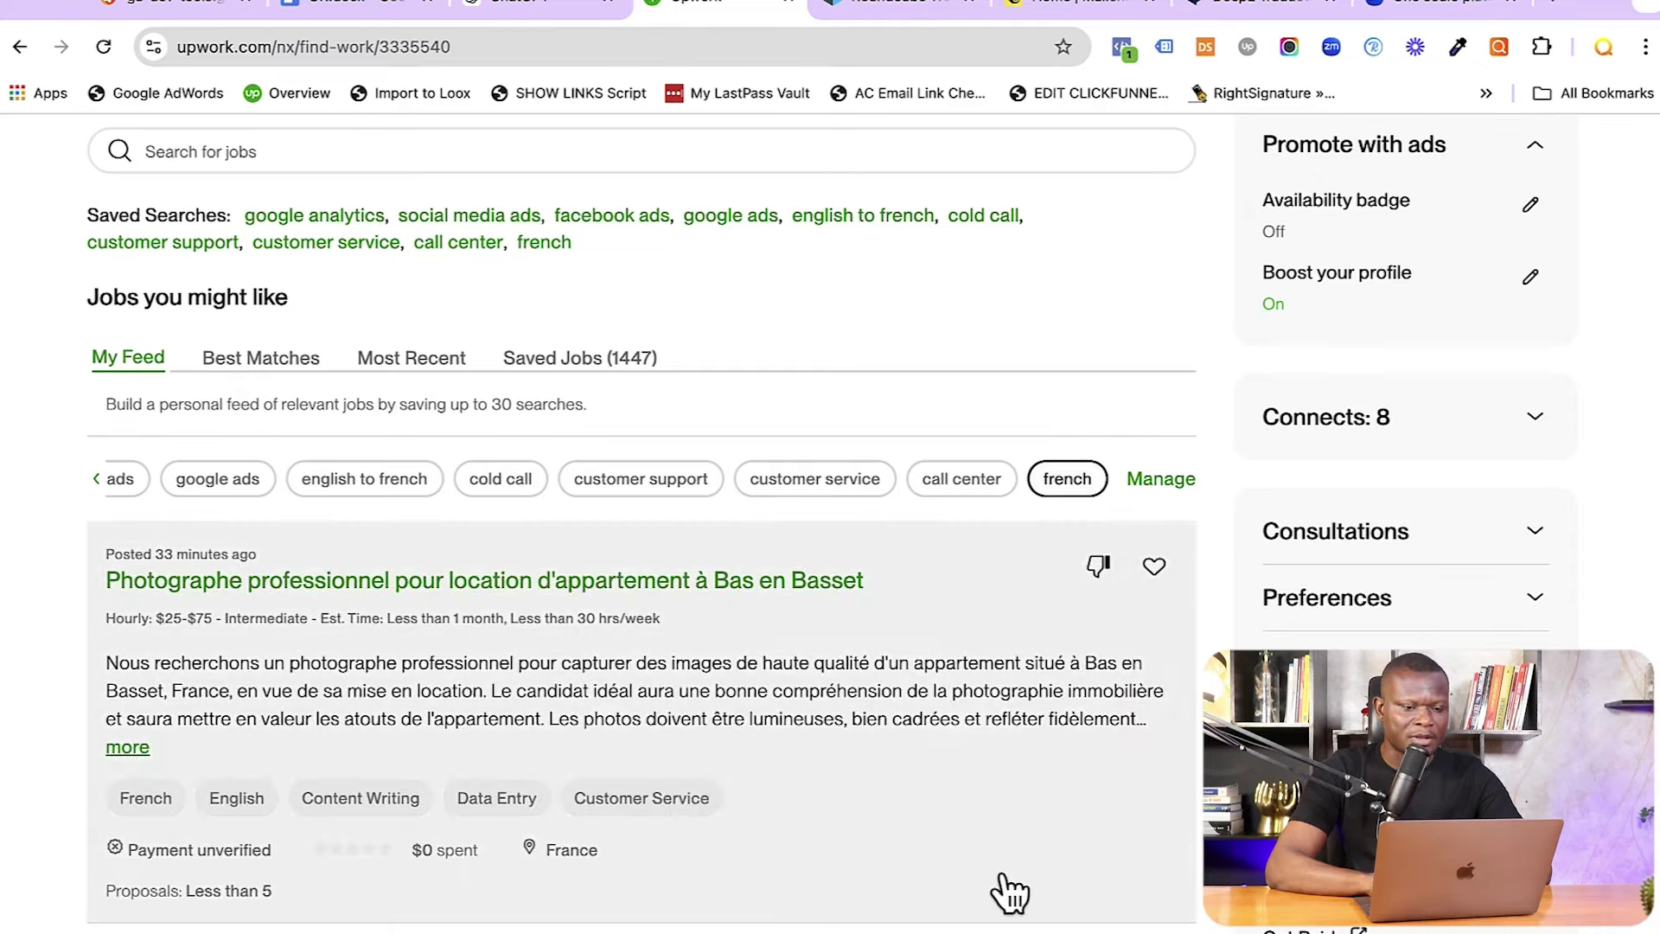
- Examine the titles, rates, required skills and client details of the first batch of French job postings
scroll(1010, 893, down, 1)
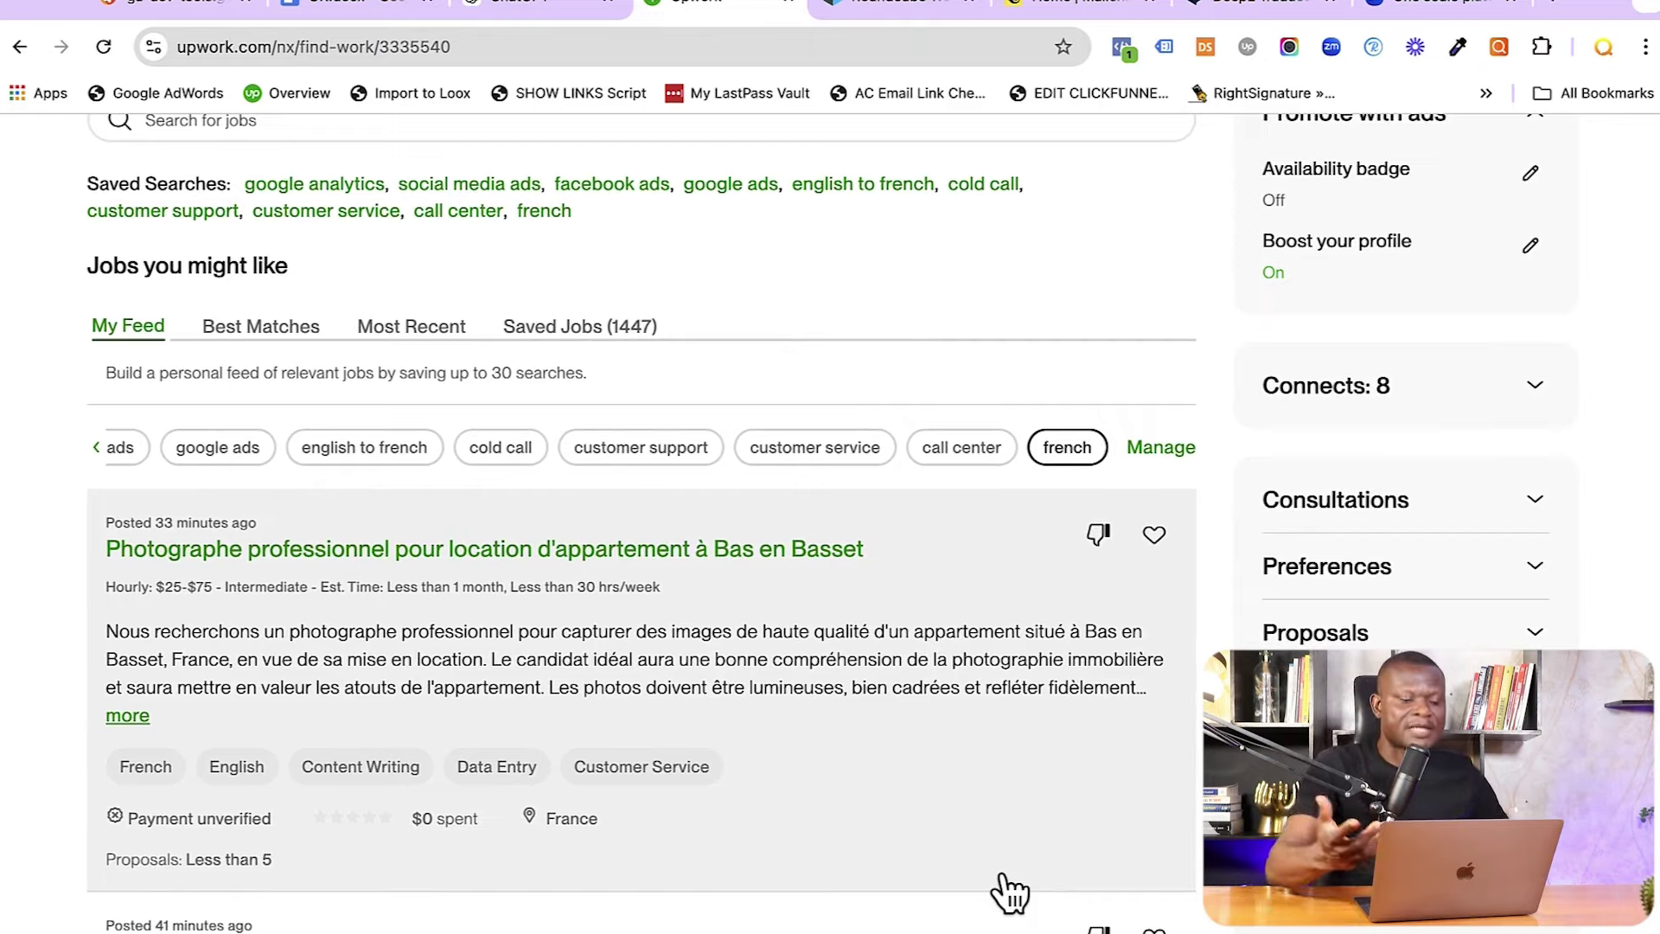
scroll(1010, 893, down, 3)
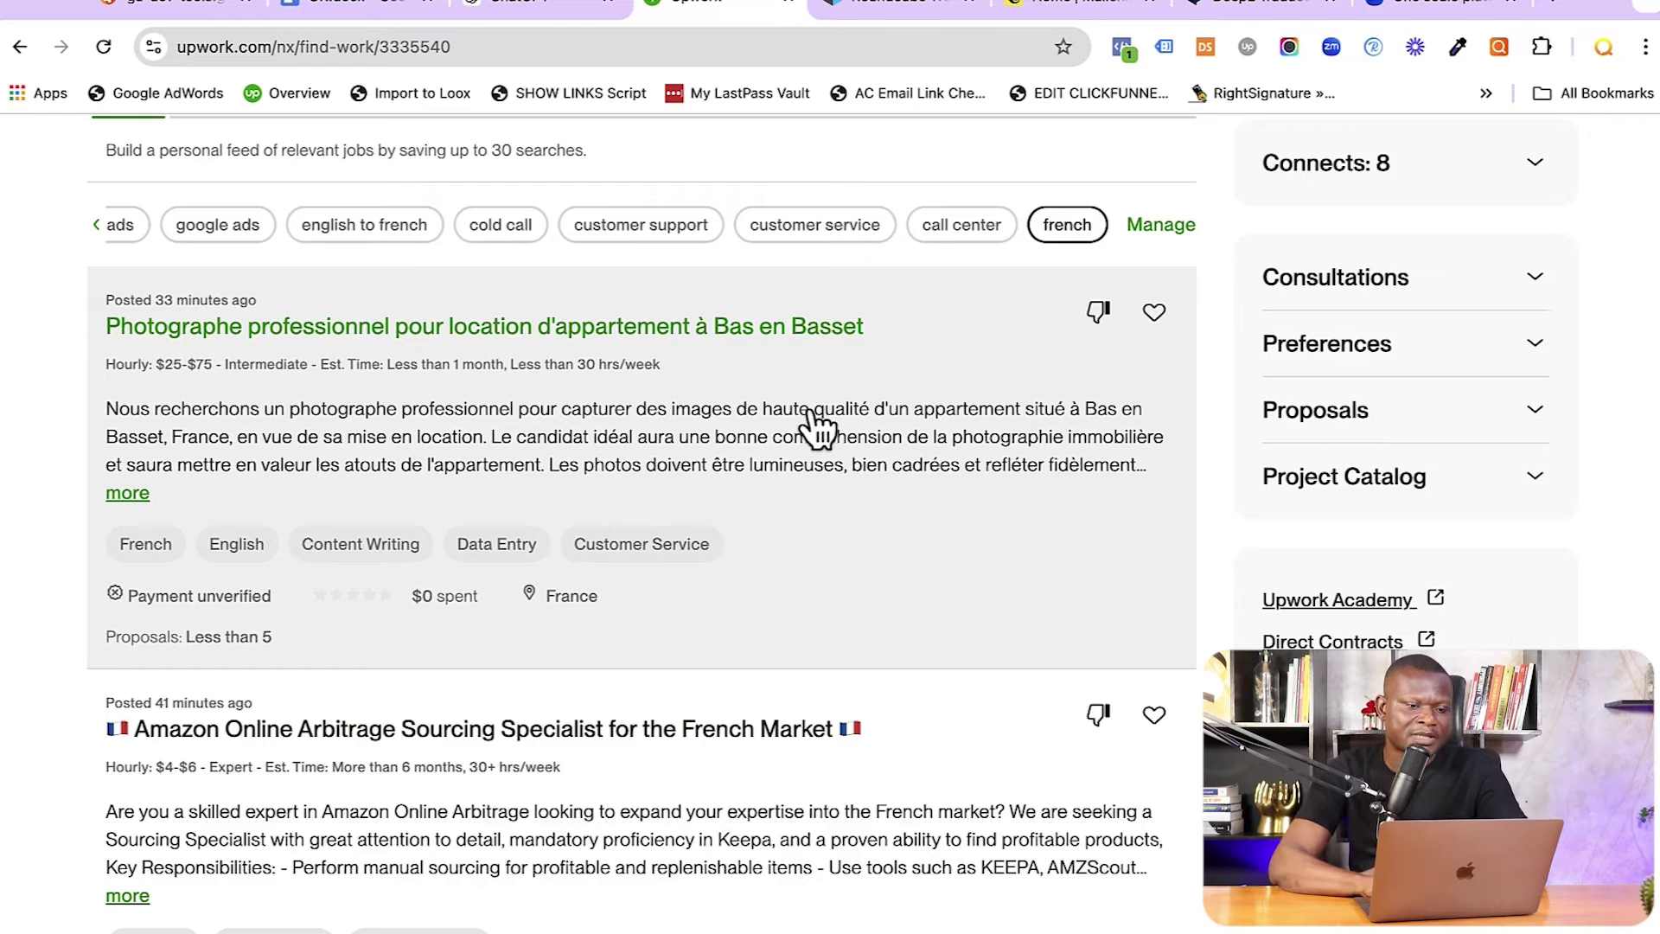
scroll(843, 578, down, 1)
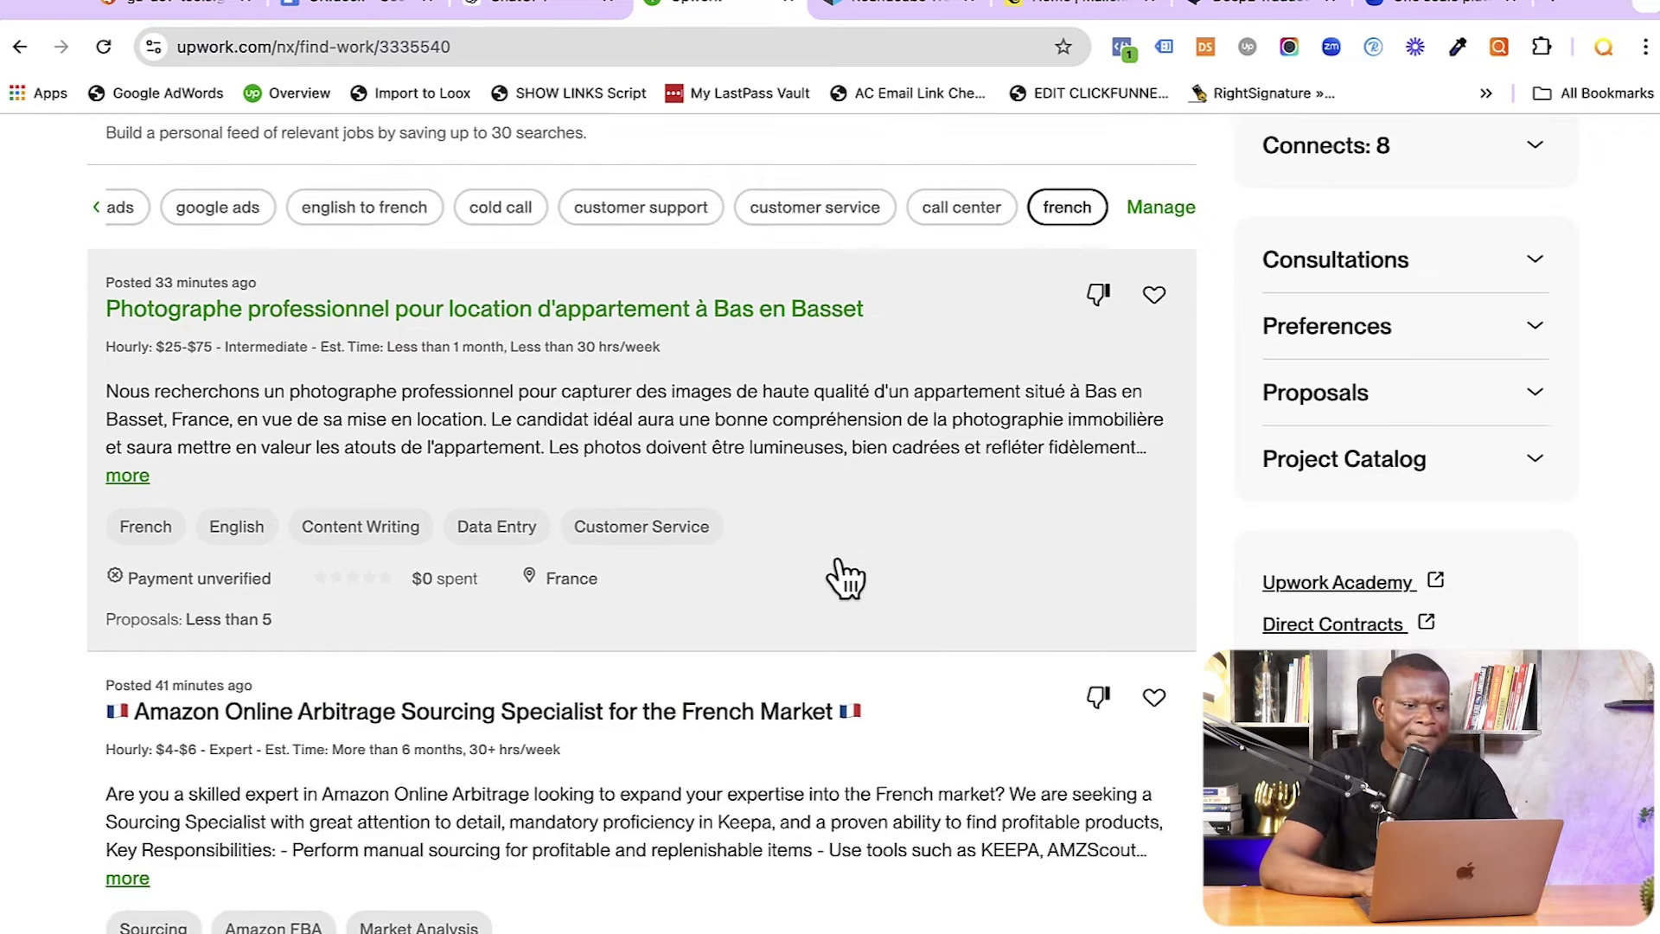
scroll(843, 577, down, 3)
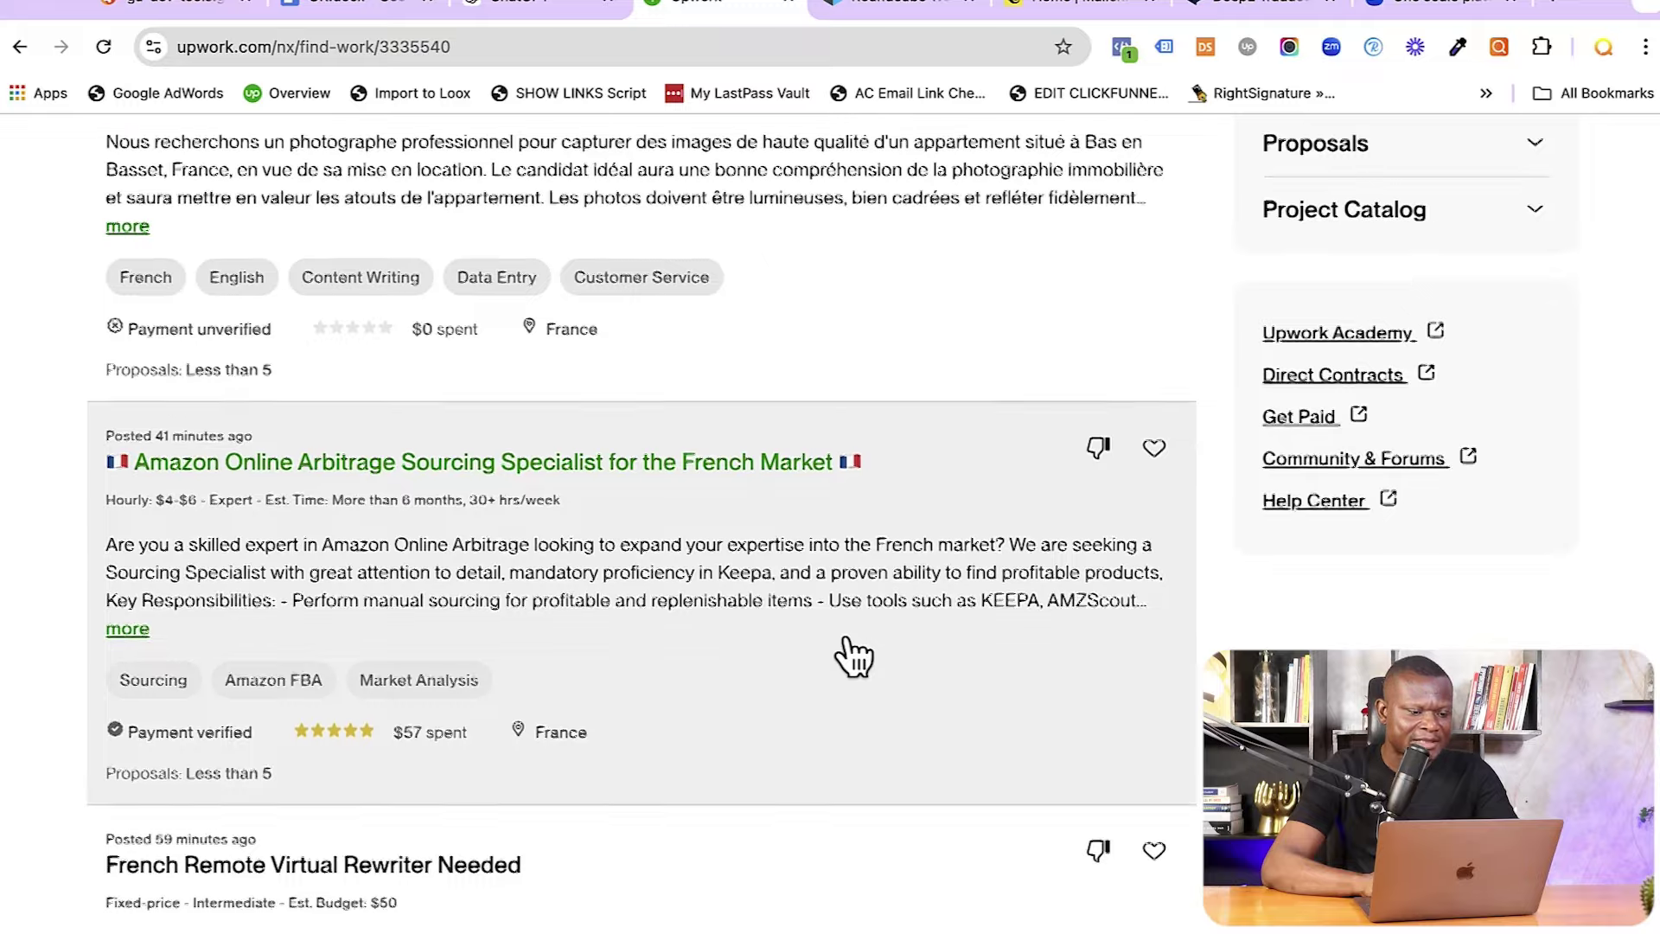
scroll(848, 655, down, 3)
scroll(681, 662, down, 5)
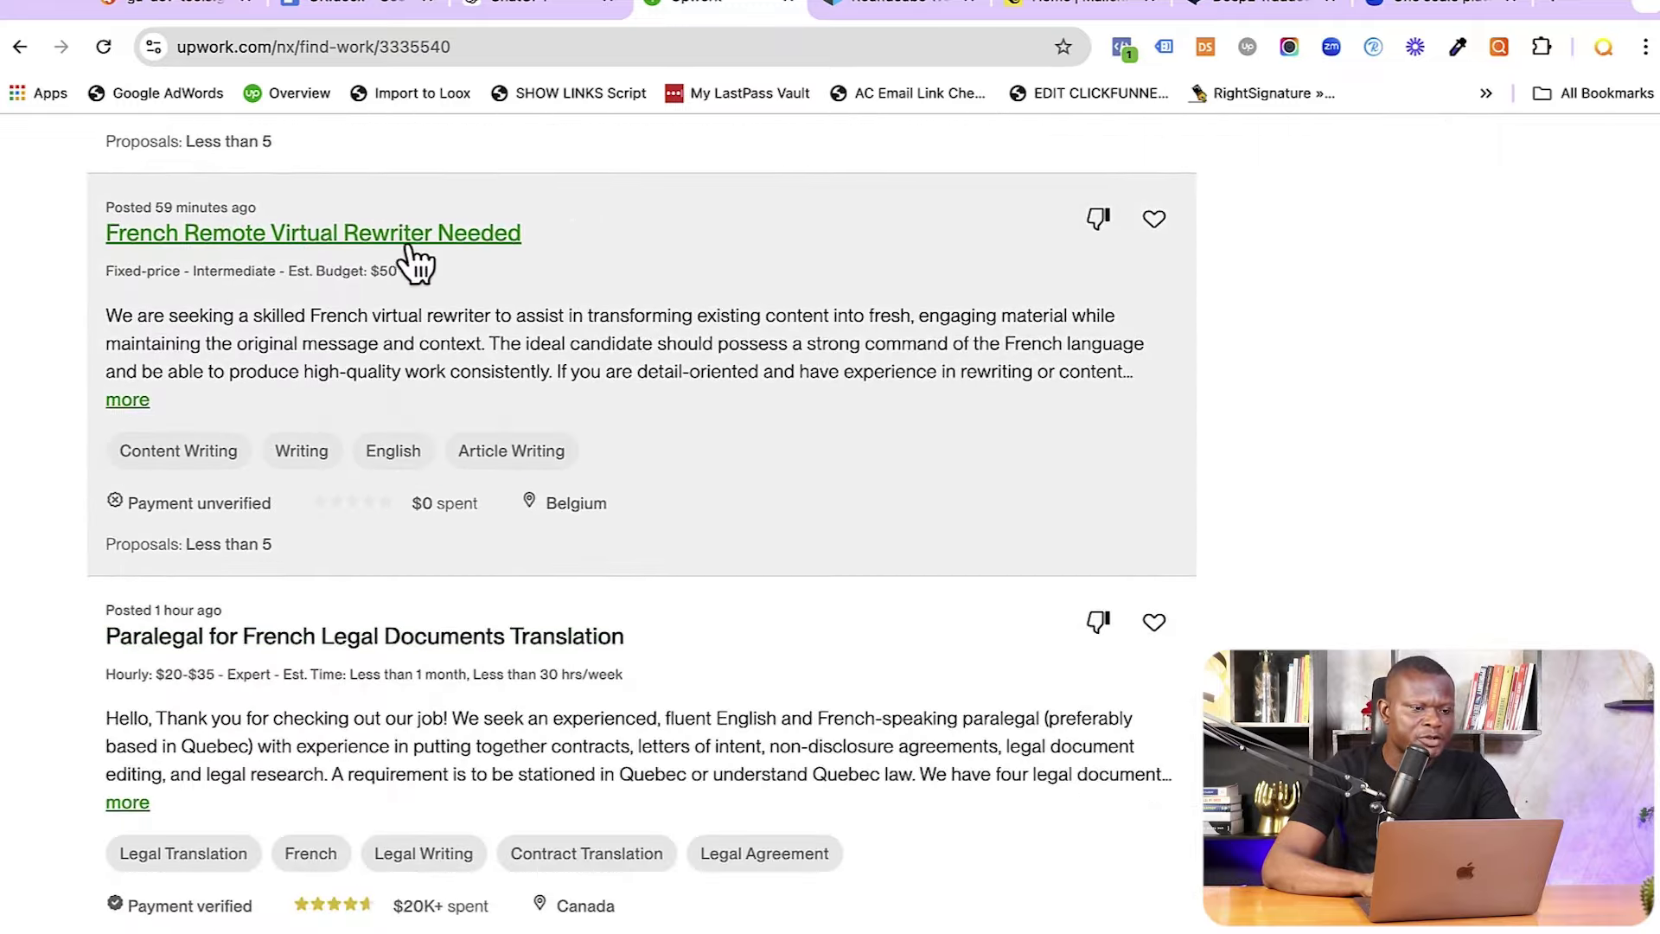
scroll(637, 519, down, 10)
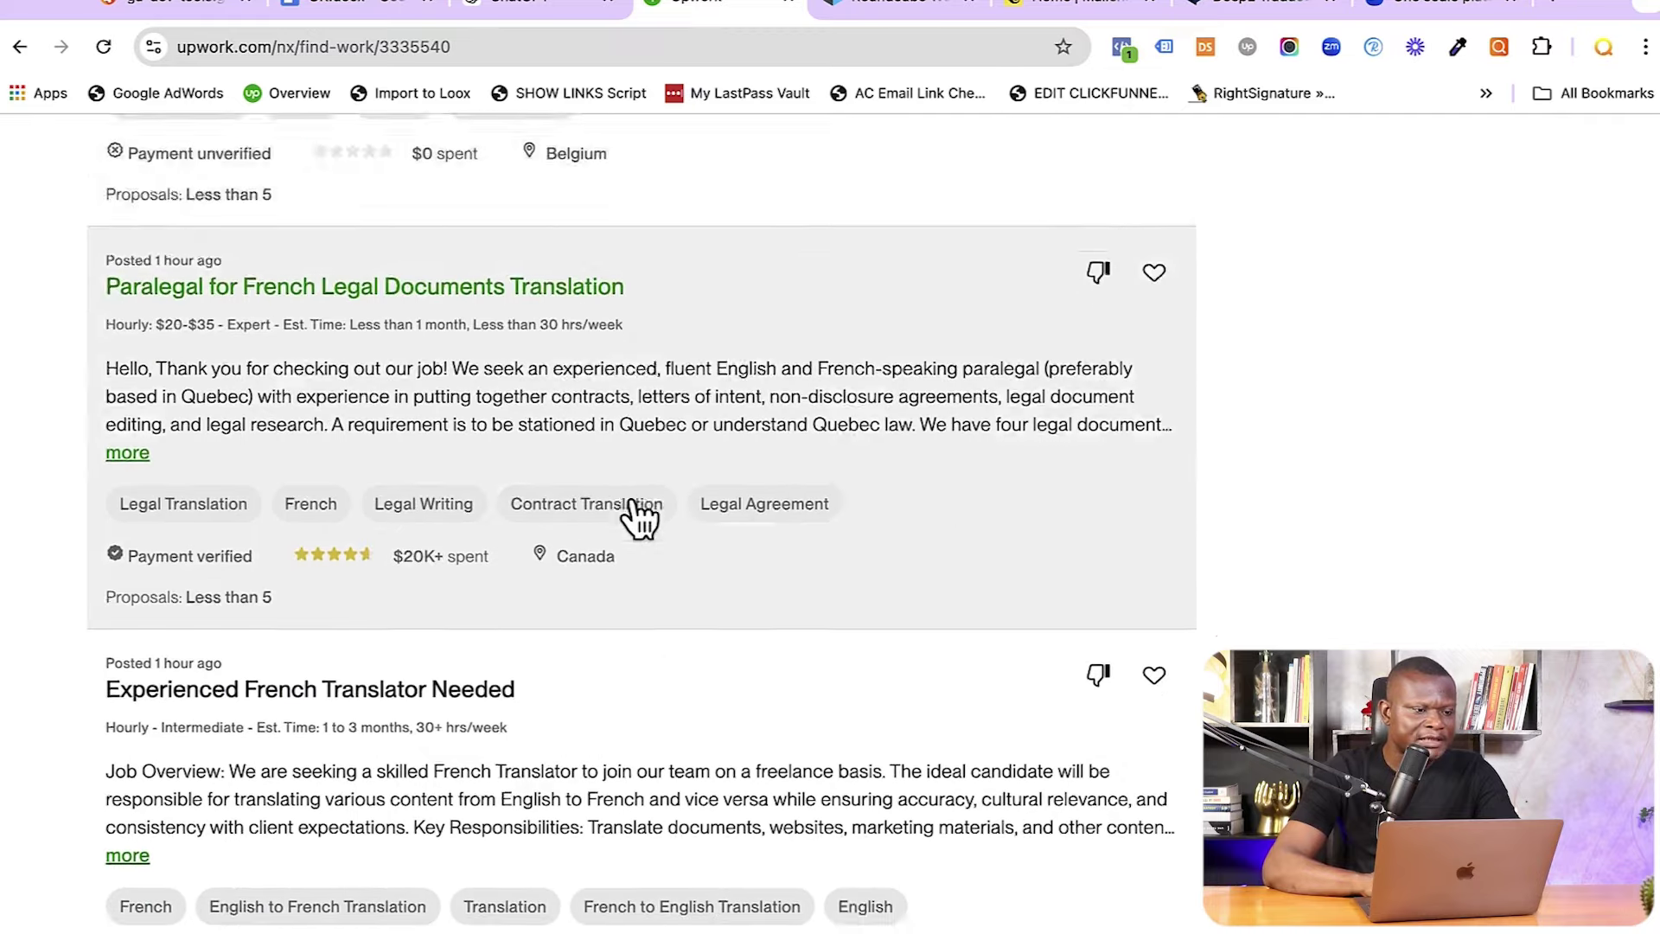
scroll(637, 519, down, 3)
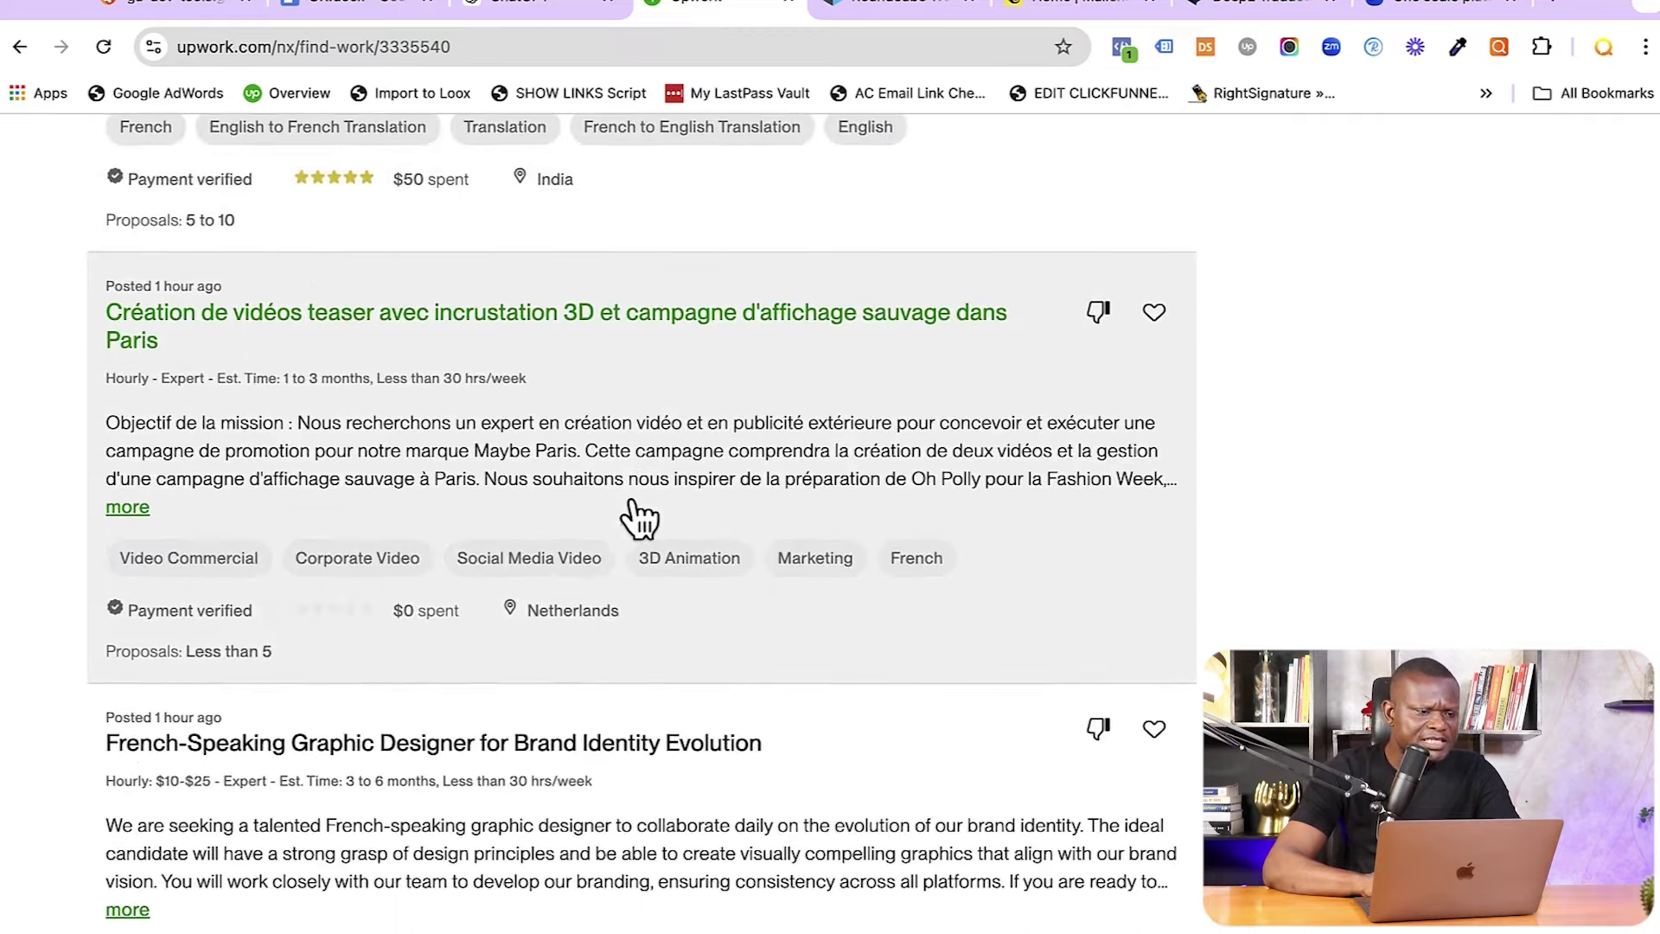
scroll(508, 593, down, 4)
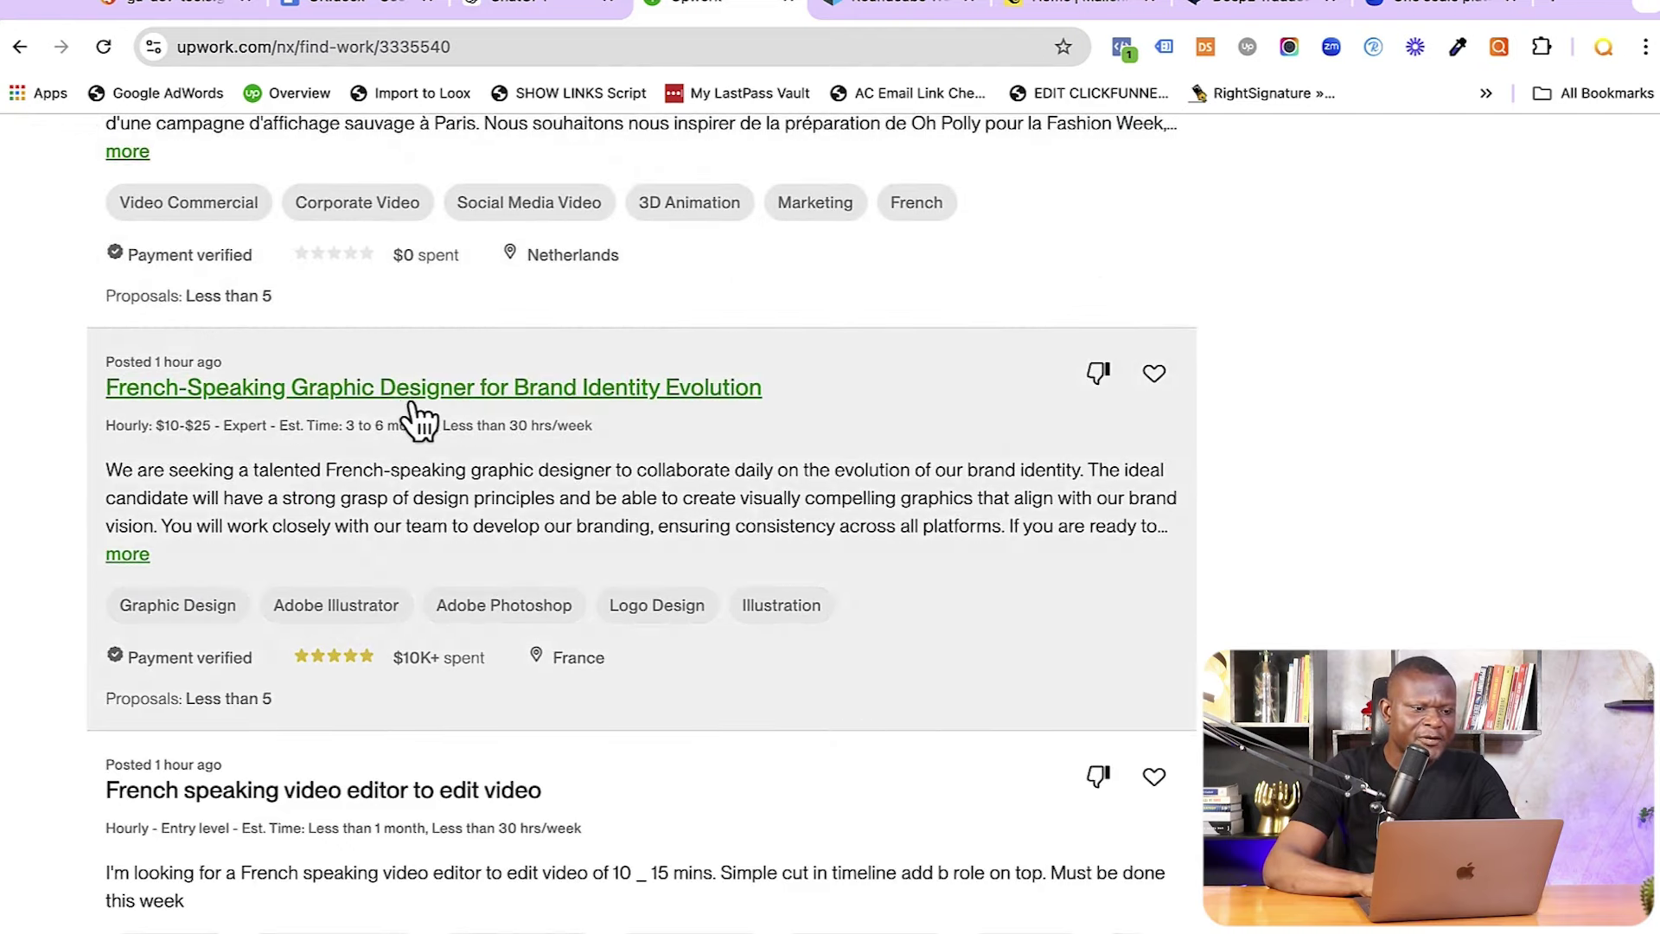
scroll(597, 752, down, 7)
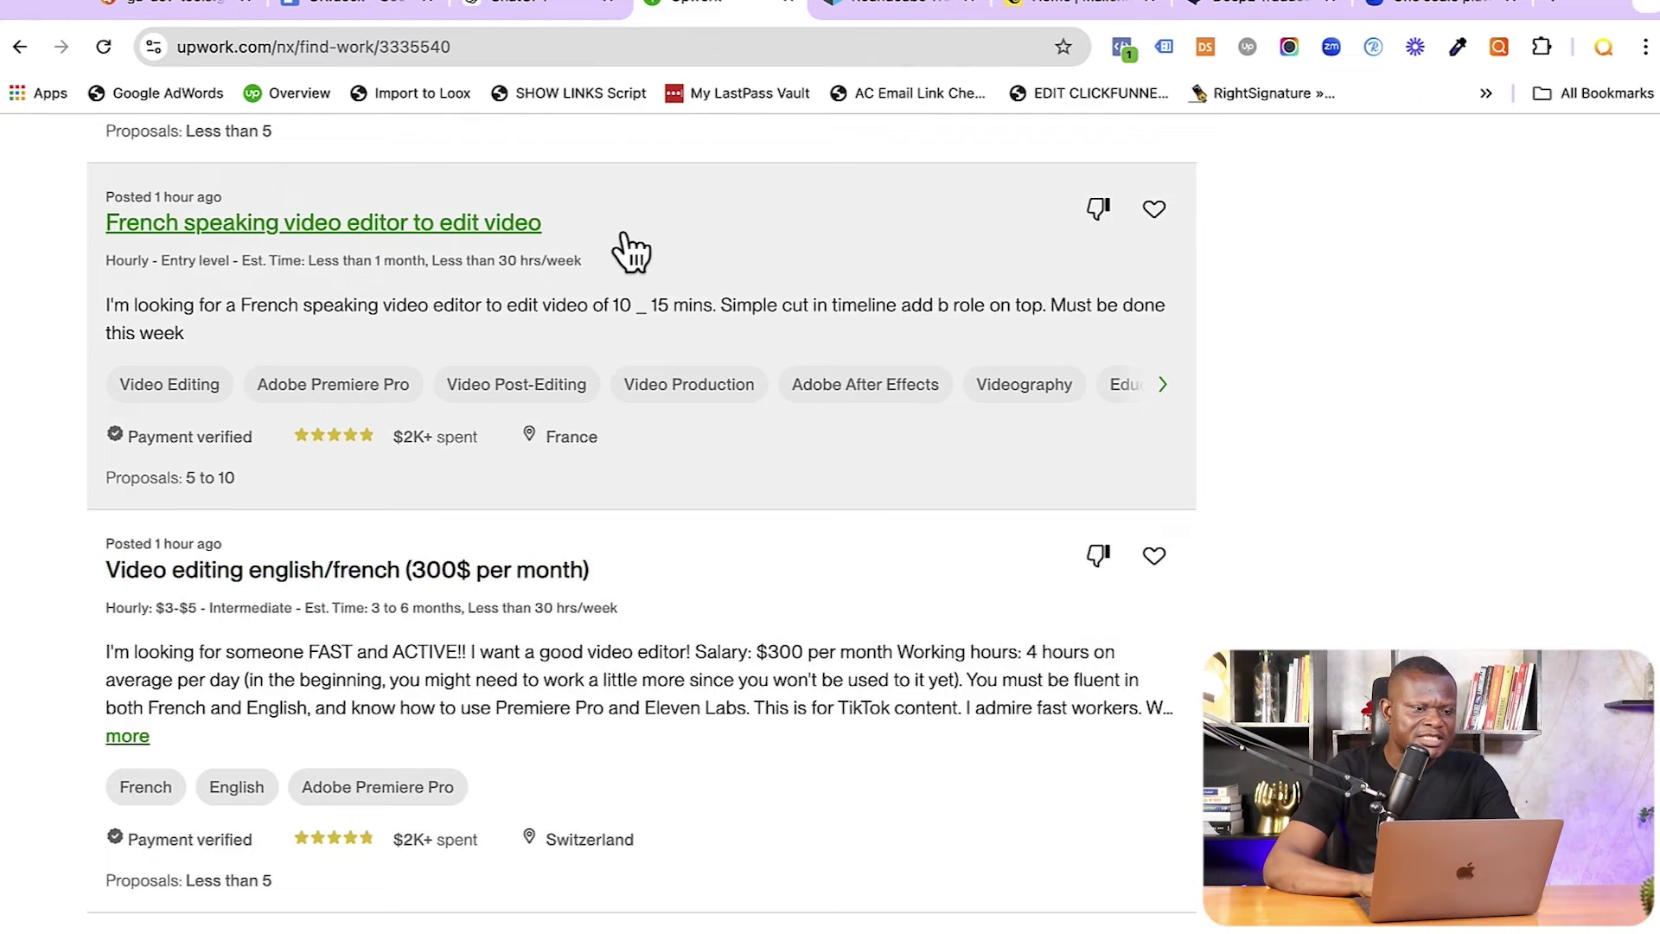
scroll(438, 585, down, 1)
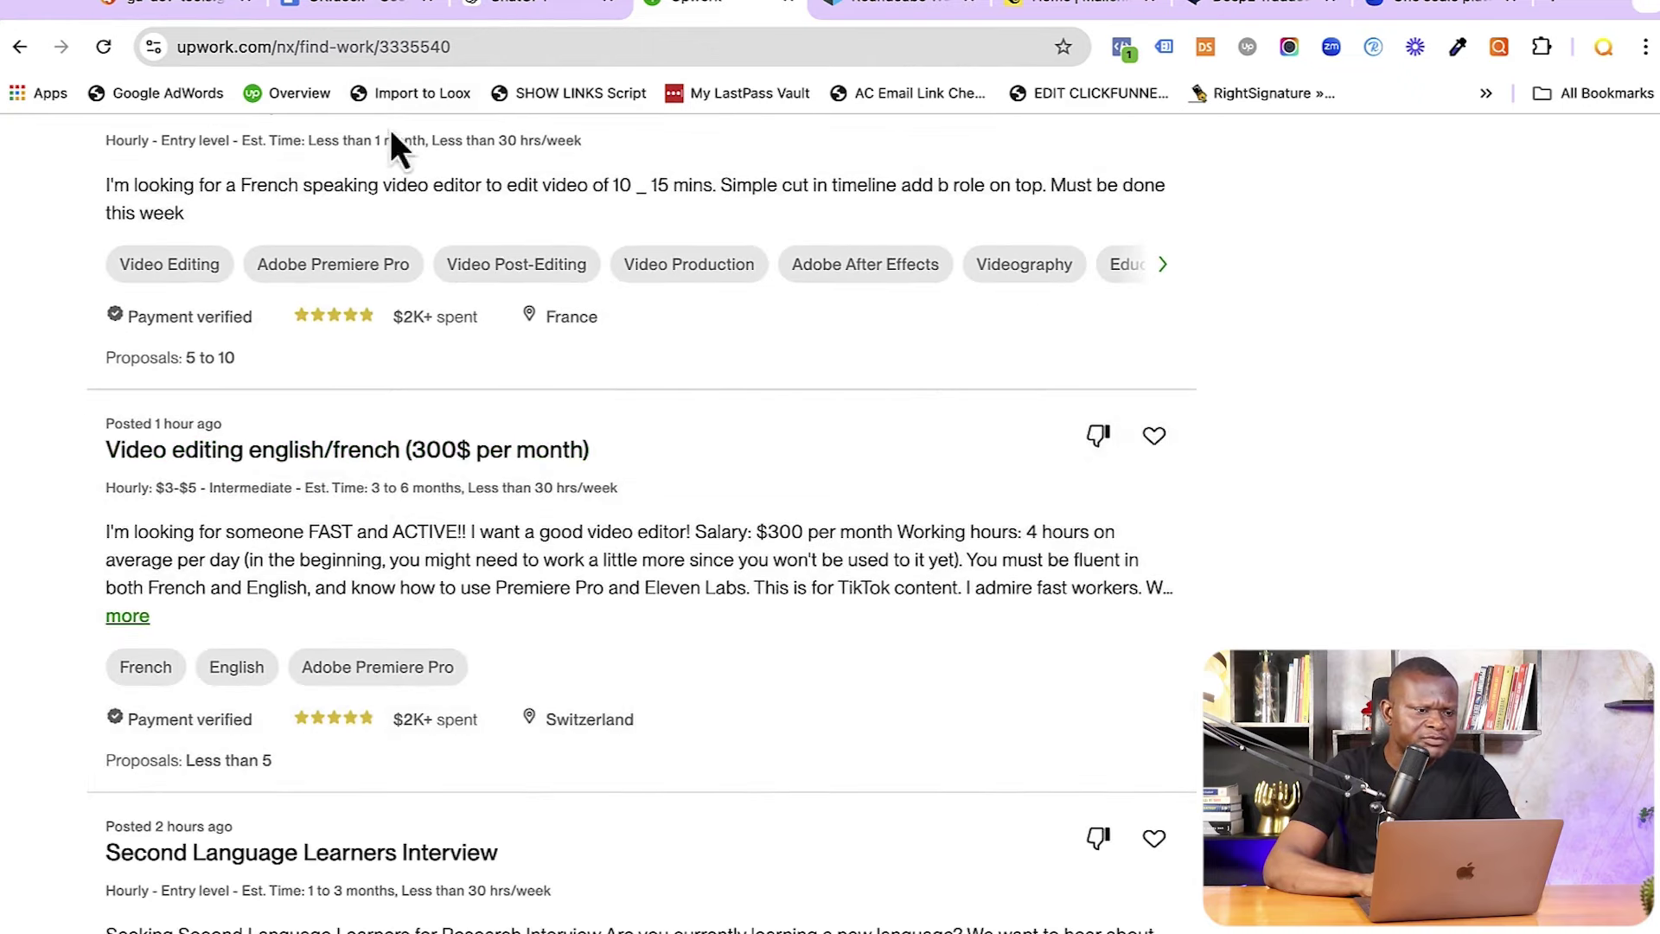
scroll(381, 160, up, 1)
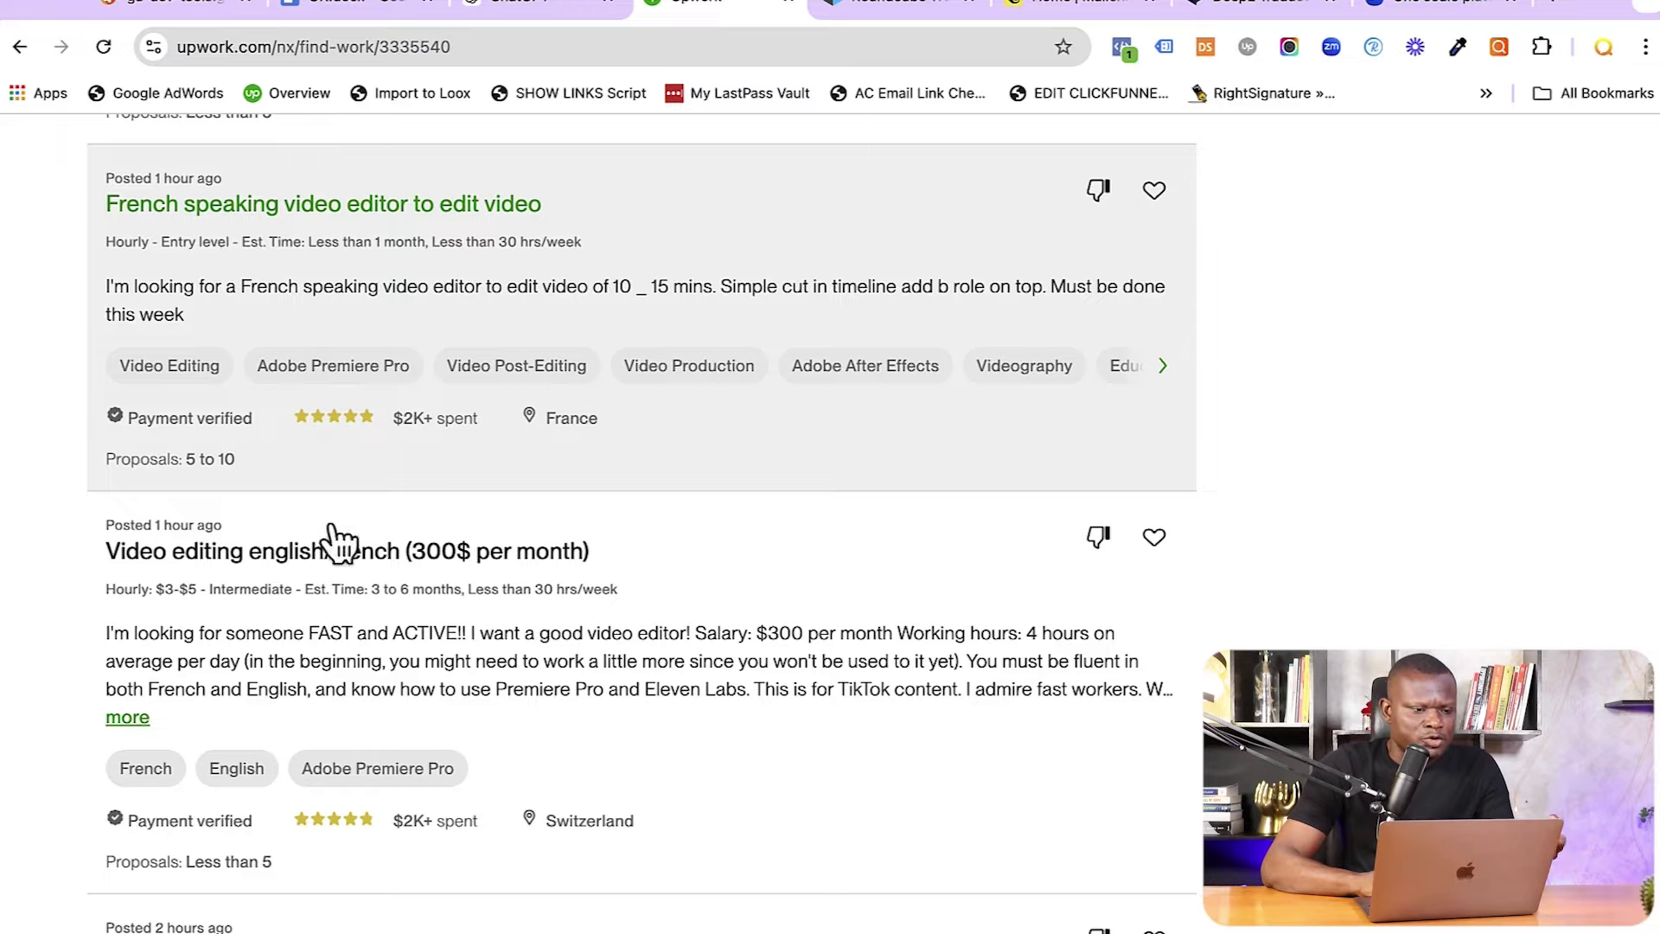
scroll(299, 653, down, 5)
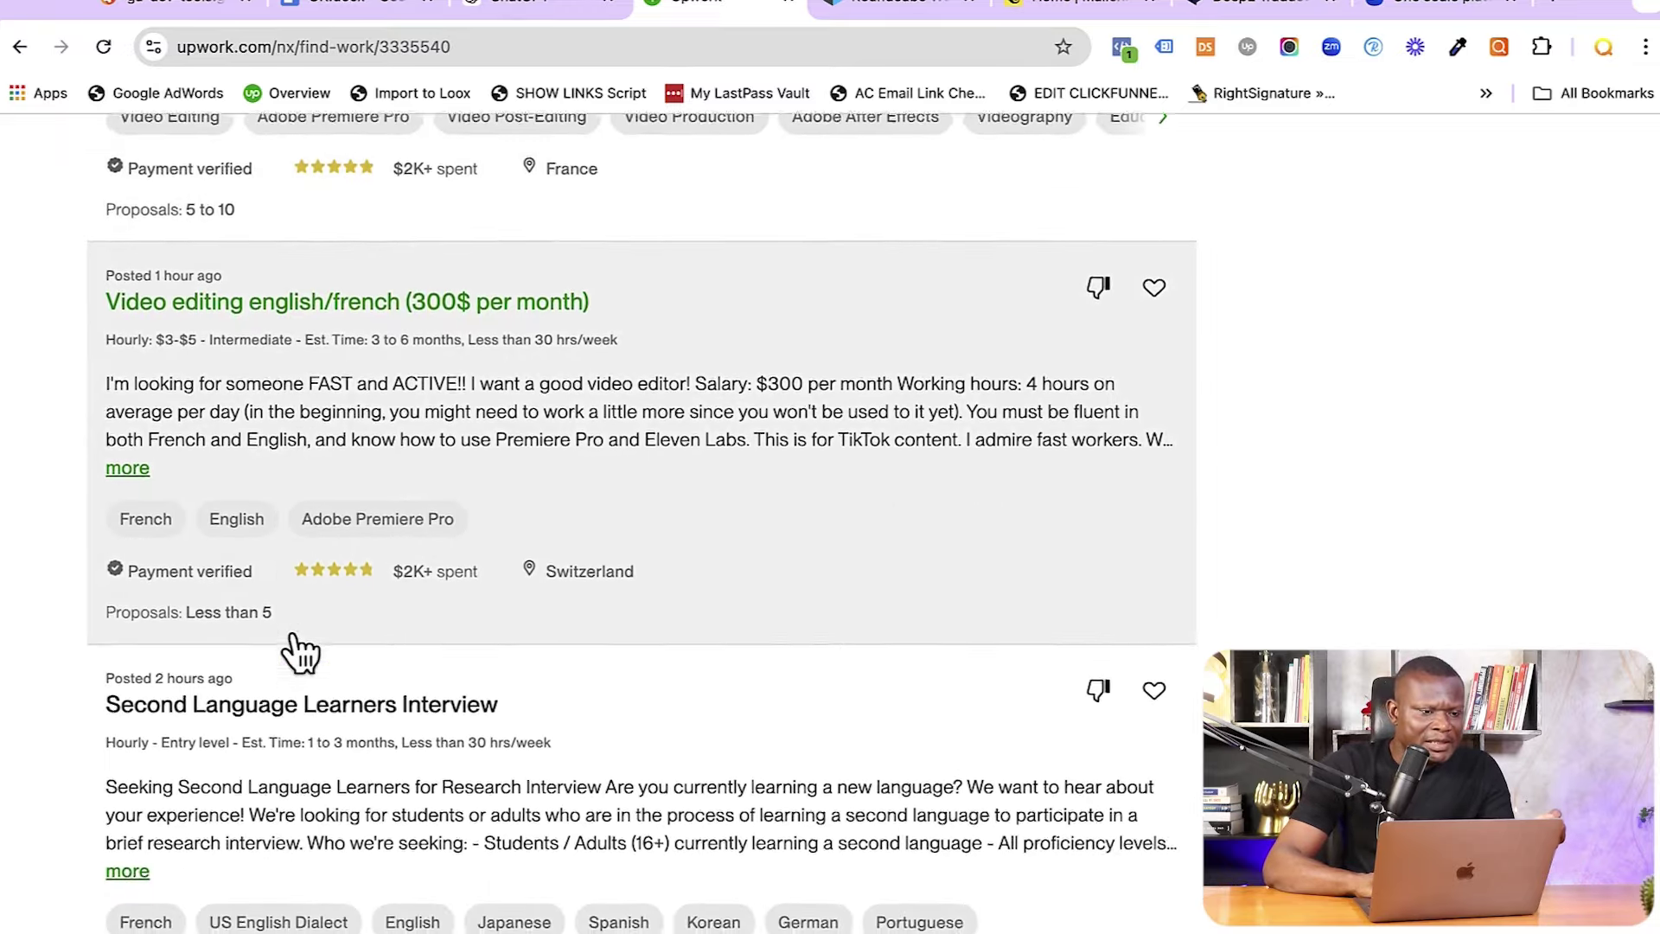
scroll(296, 650, down, 1)
scroll(297, 650, down, 8)
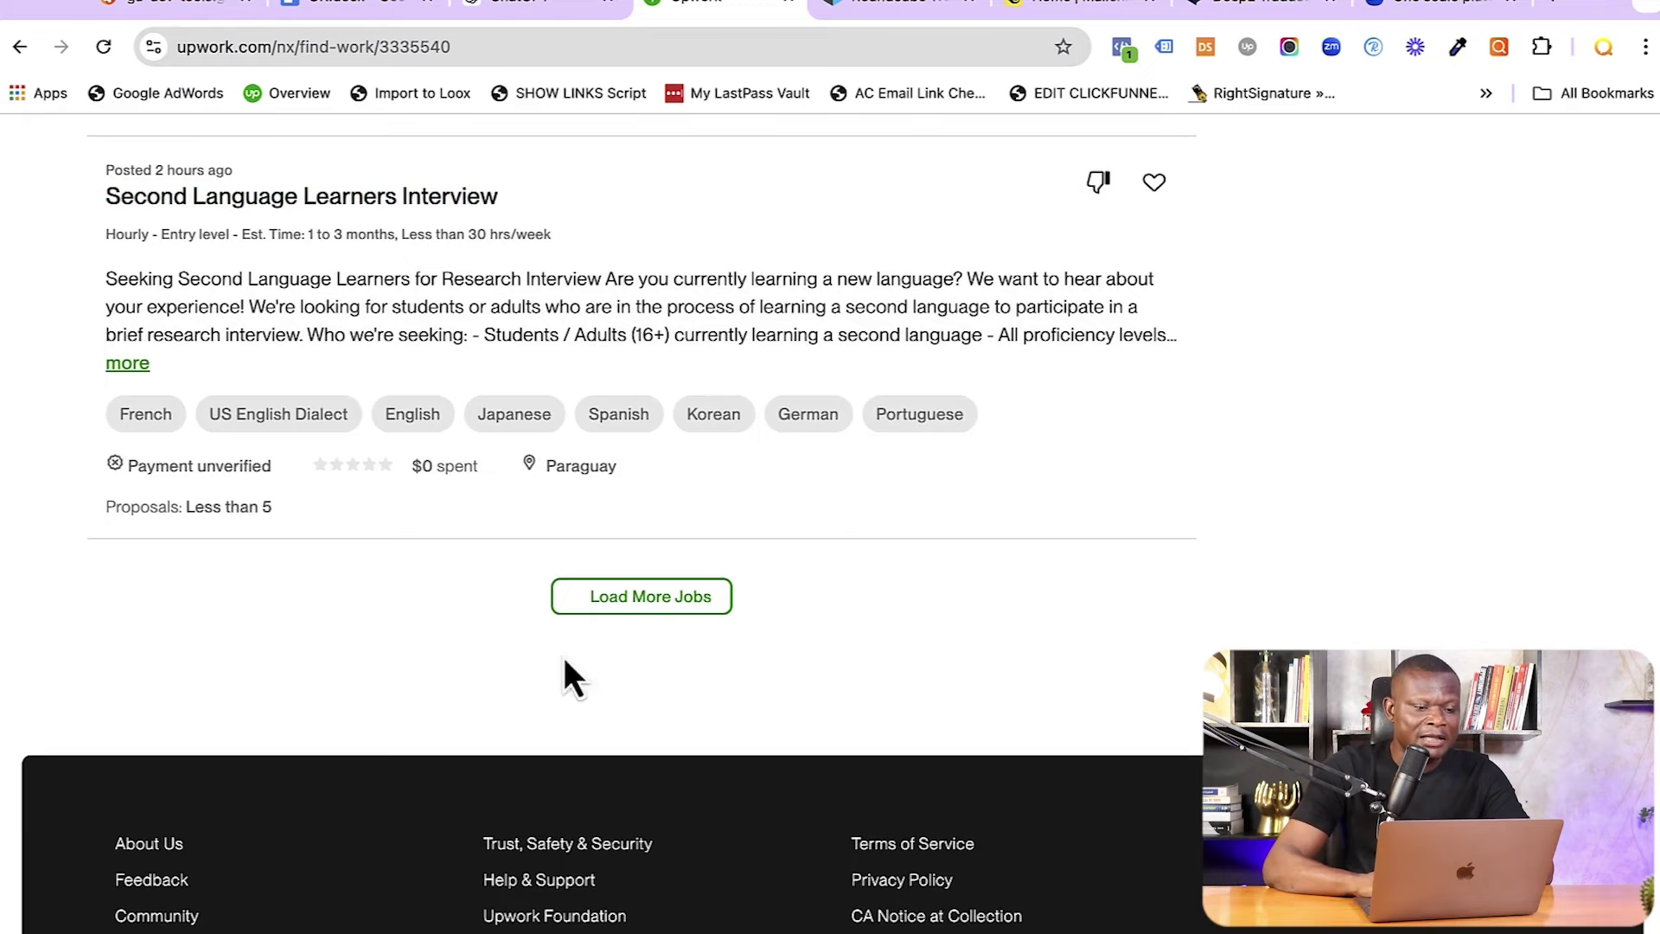
- Load more jobs below the Second Language Learners Interview posting and review the kinds of work offered in them
click(629, 584)
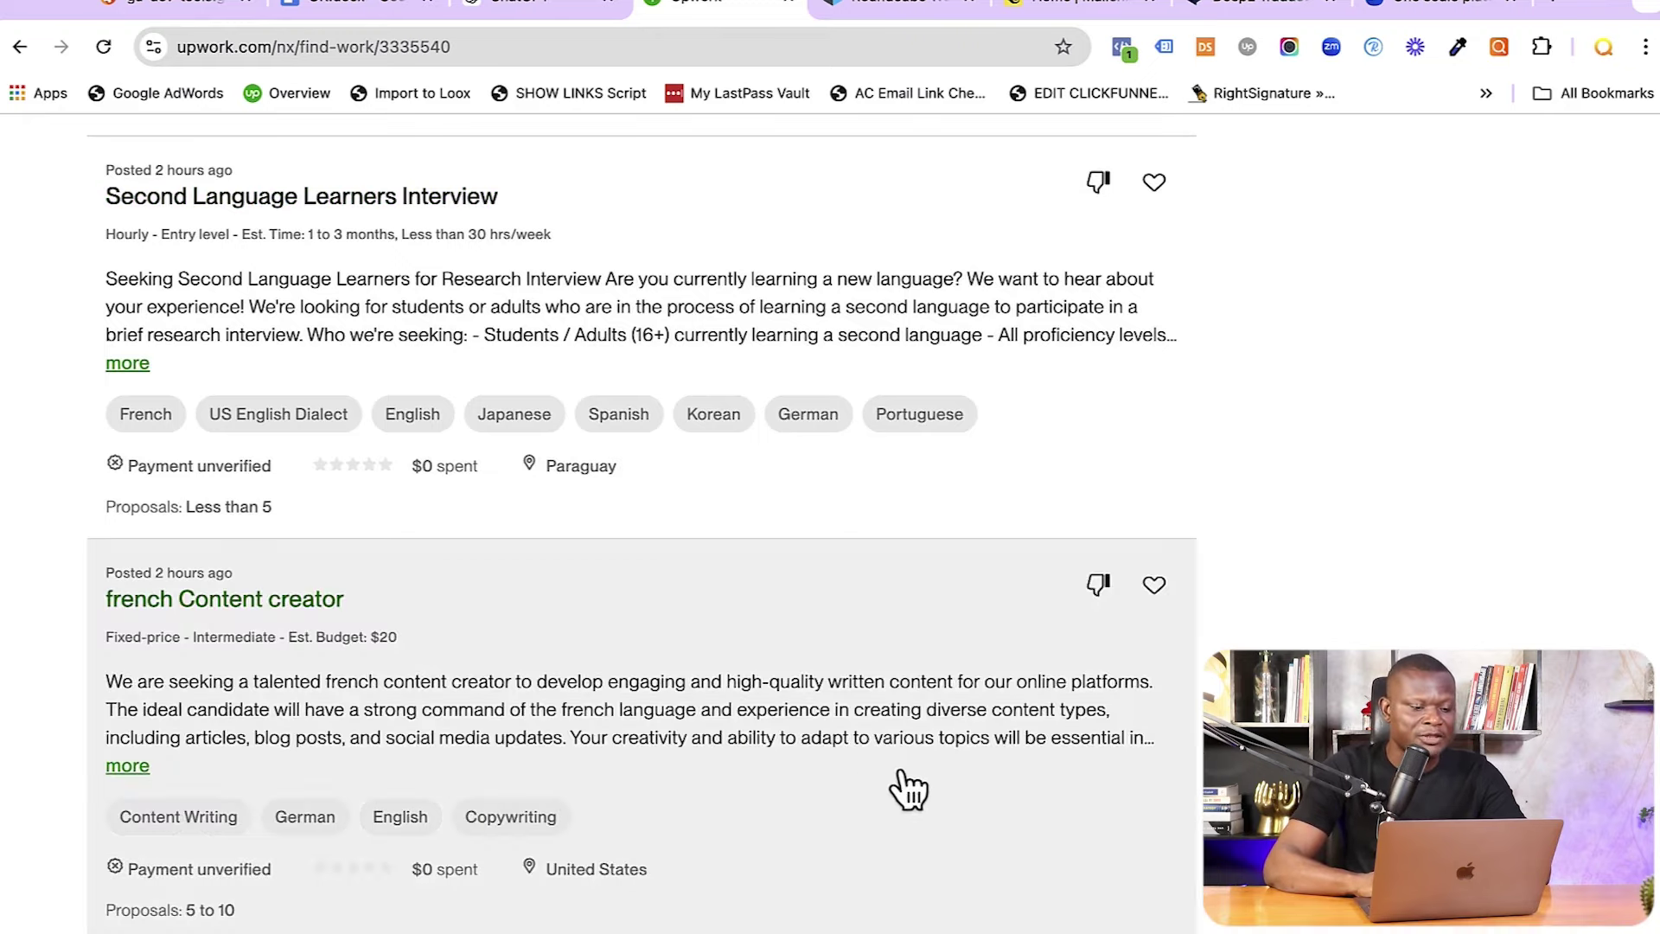
scroll(871, 790, down, 5)
scroll(865, 792, up, 1)
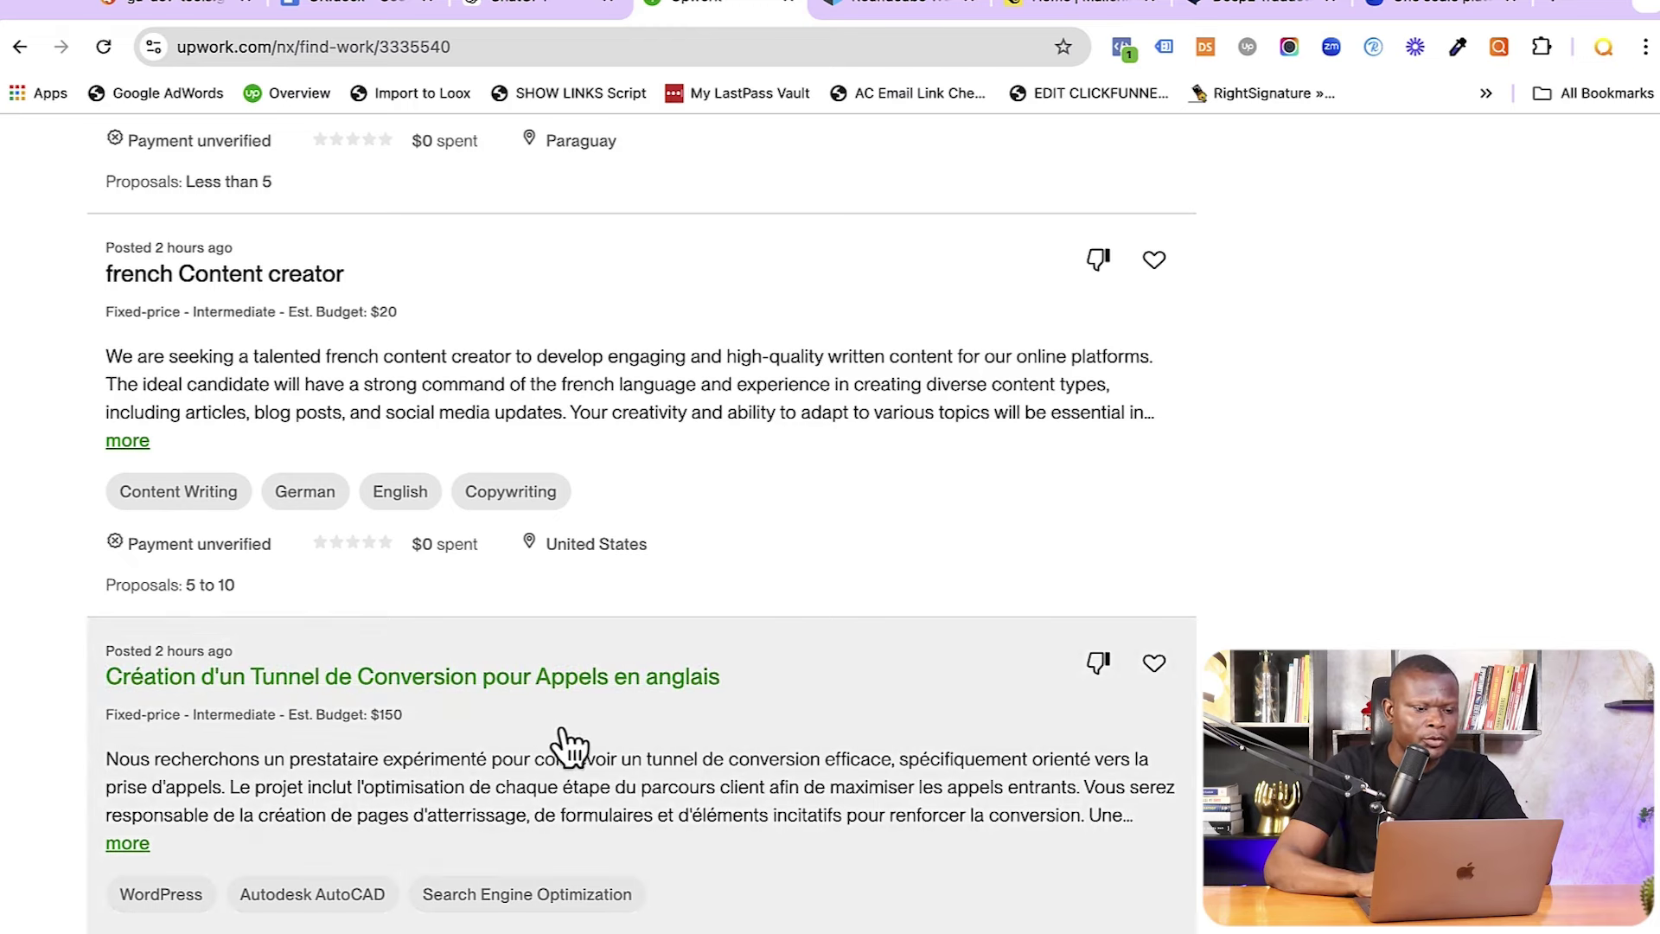
scroll(411, 852, down, 3)
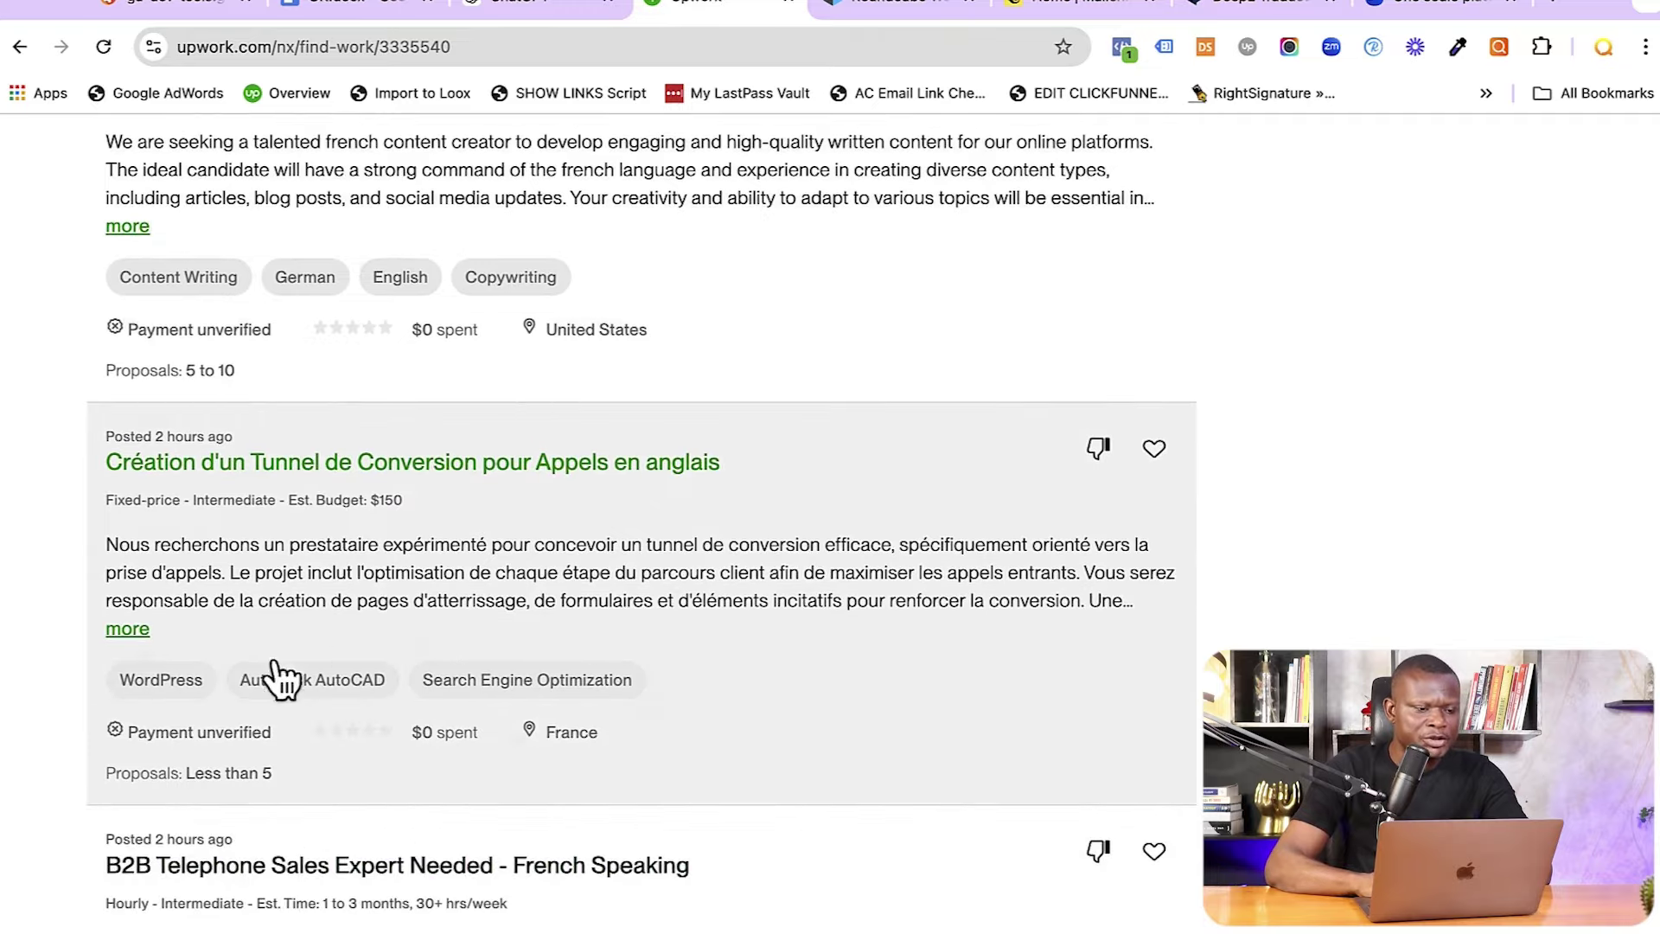
scroll(346, 904, down, 4)
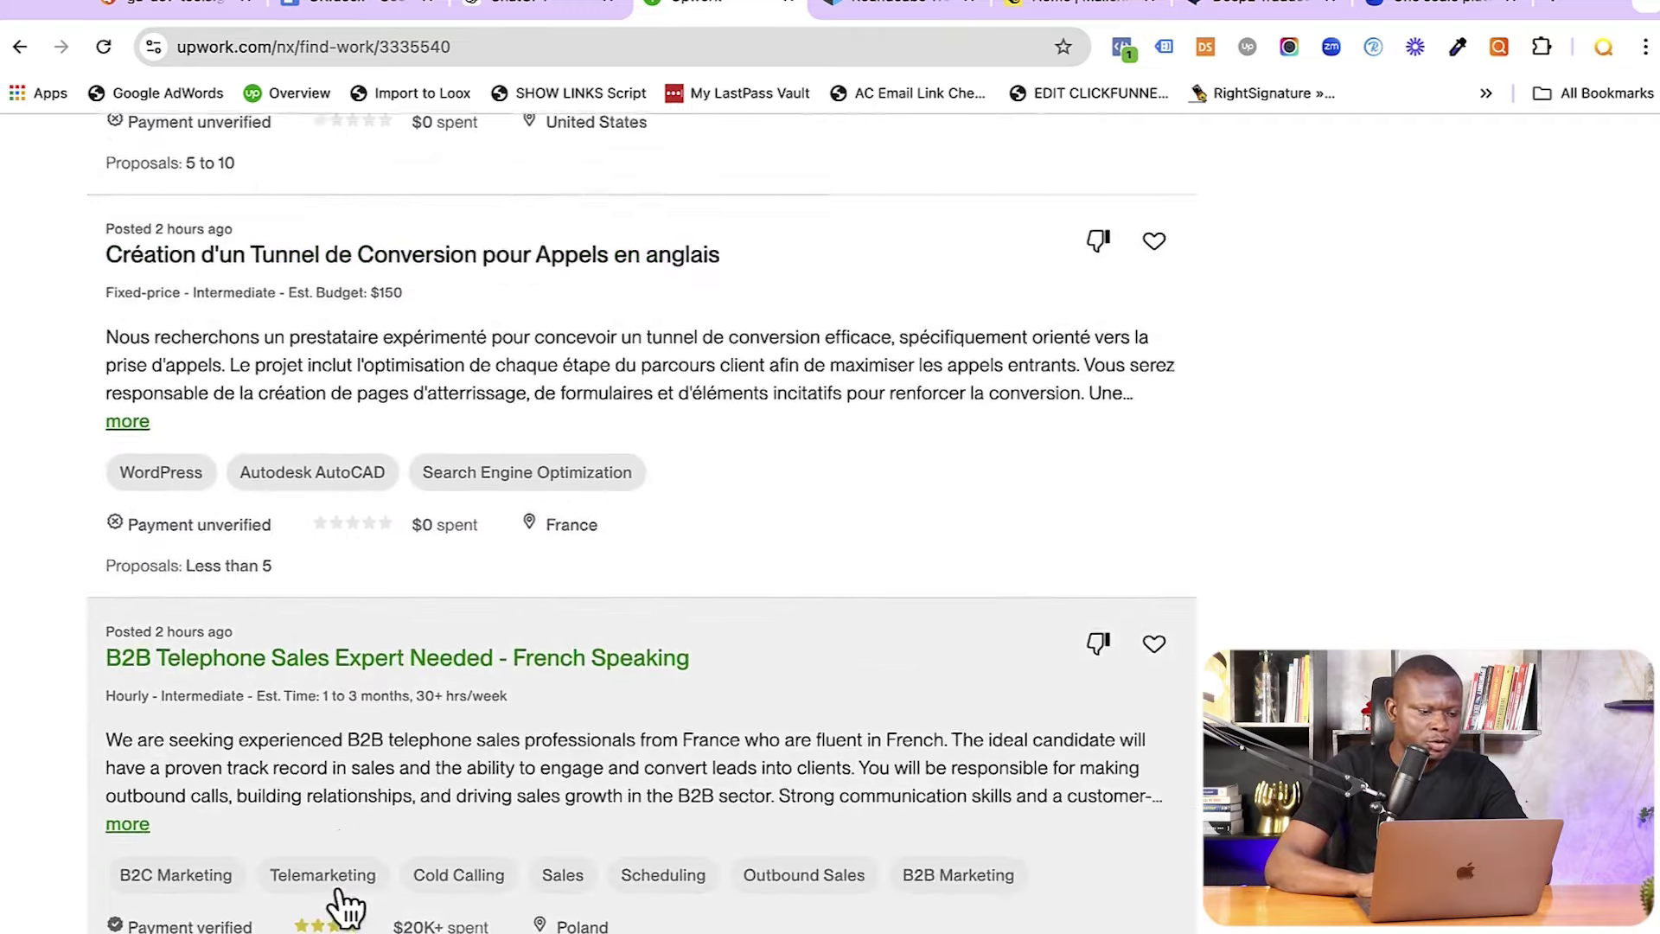
scroll(346, 903, down, 4)
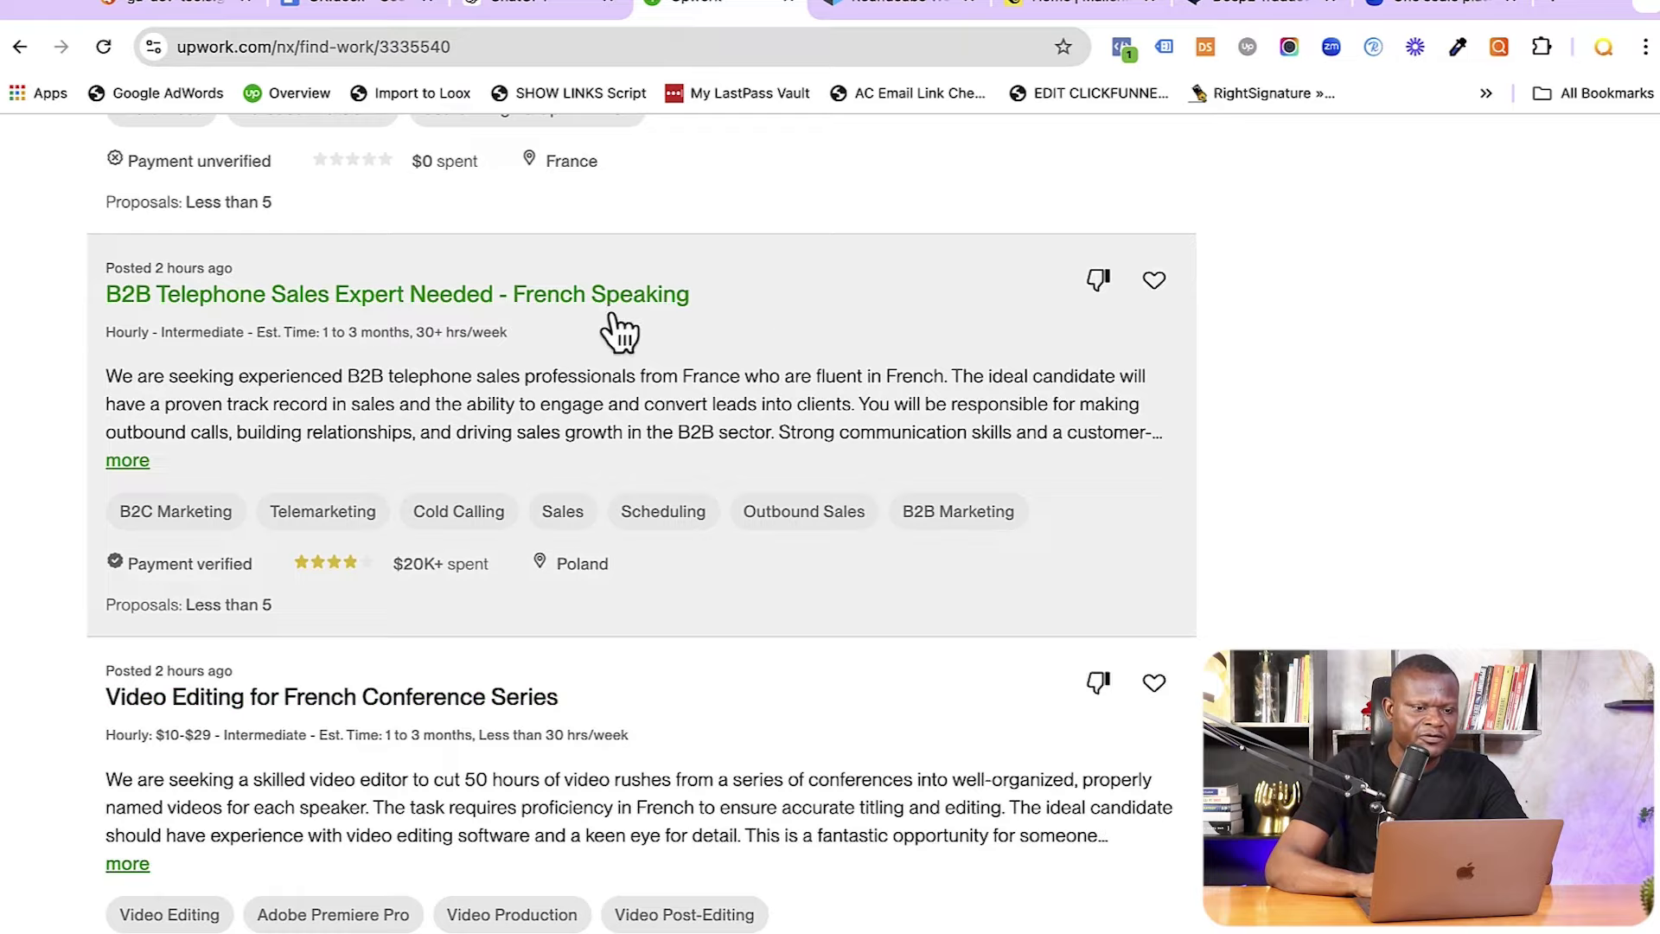
scroll(613, 386, down, 2)
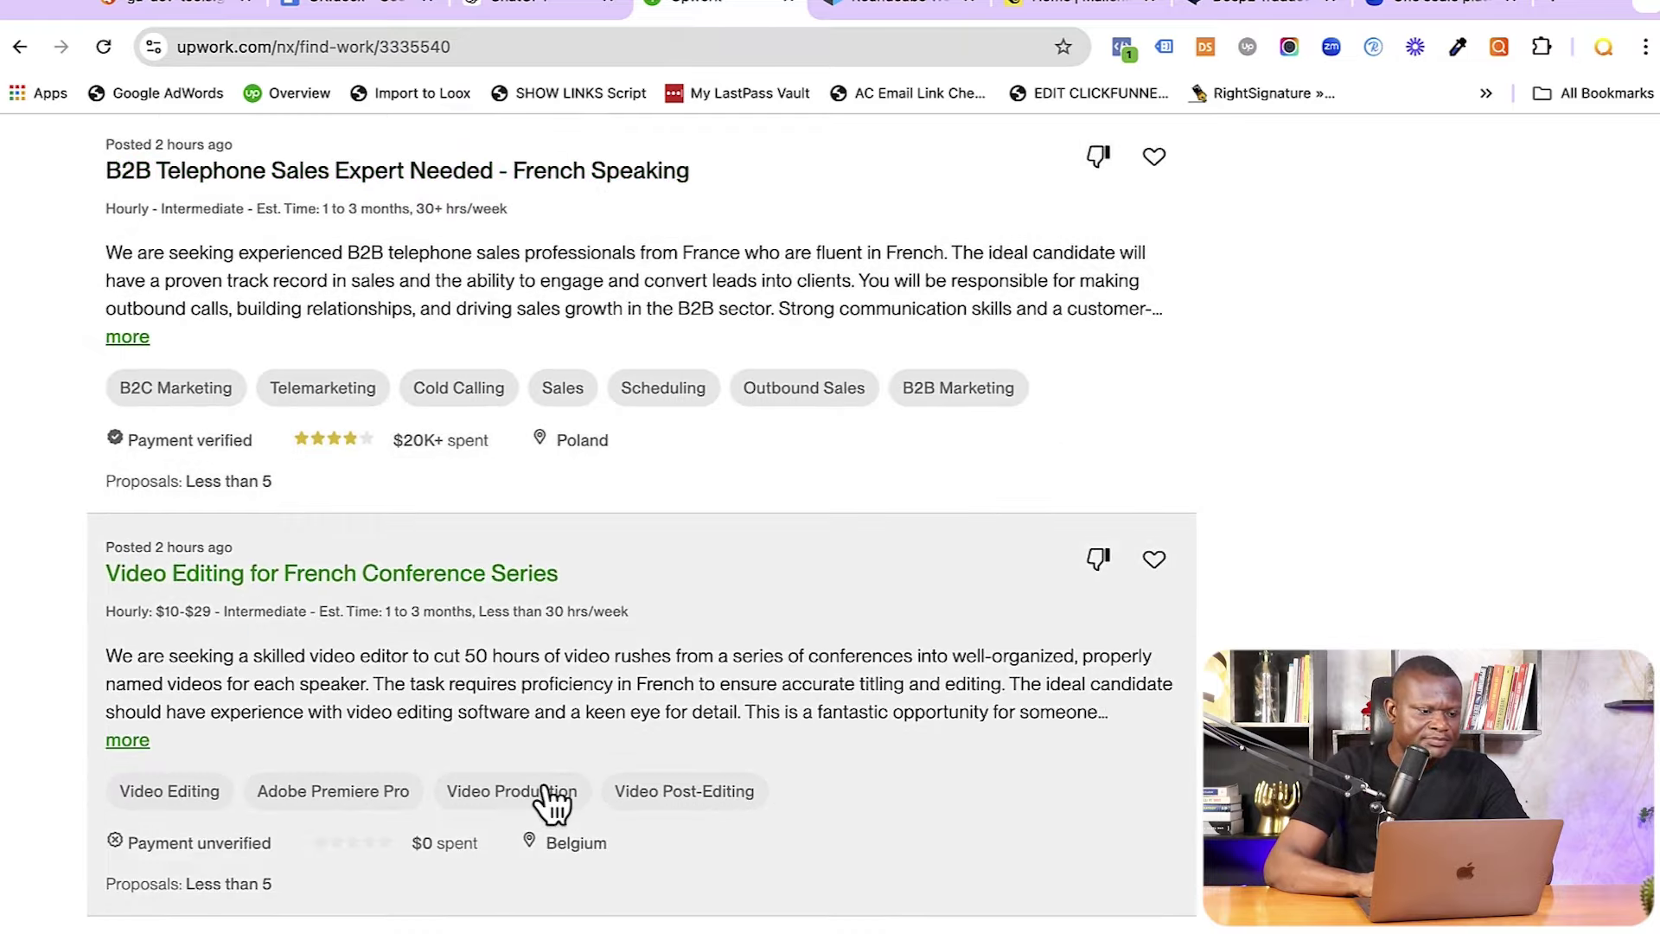
scroll(549, 801, down, 5)
scroll(549, 801, down, 10)
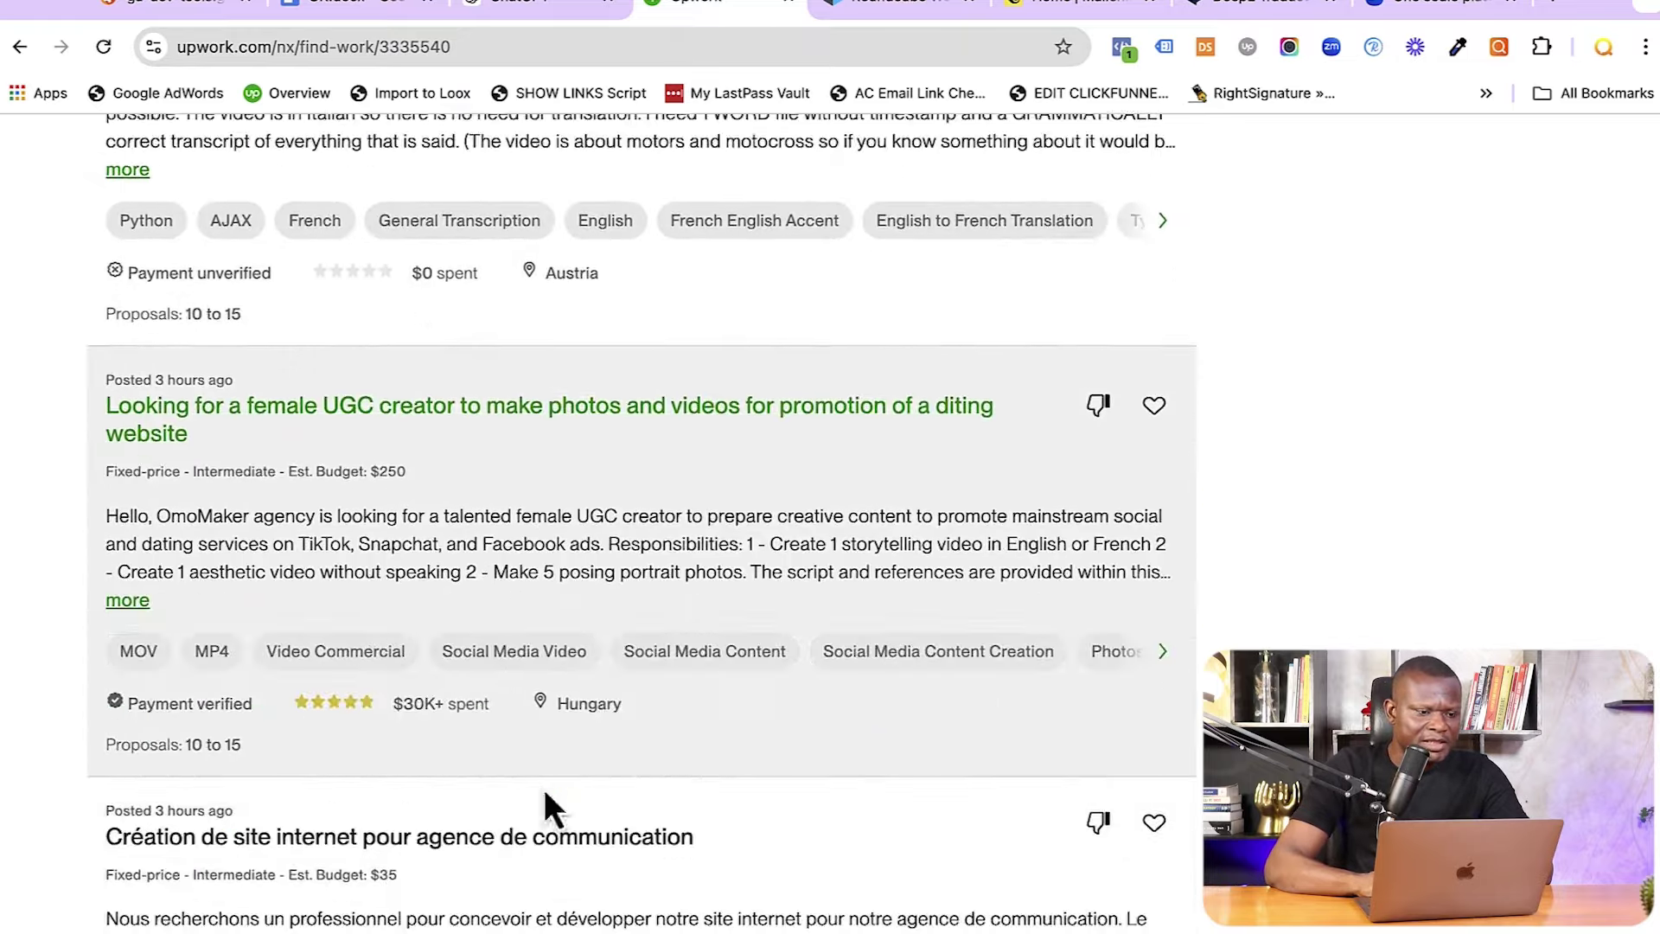
scroll(548, 796, up, 2)
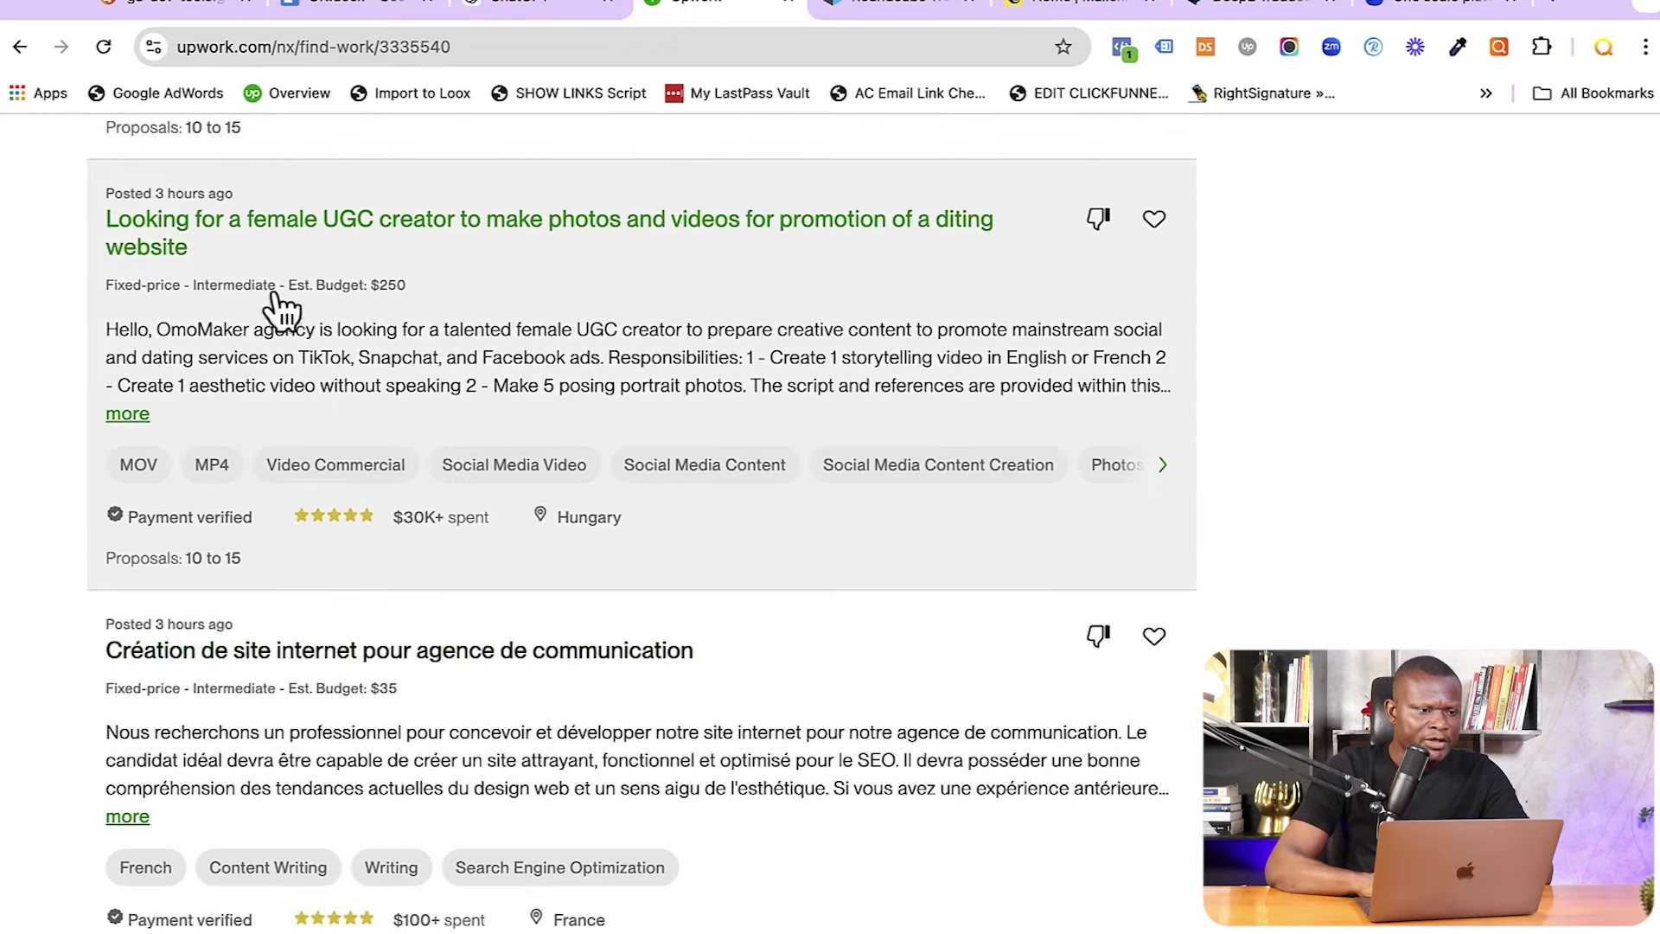
scroll(574, 856, down, 4)
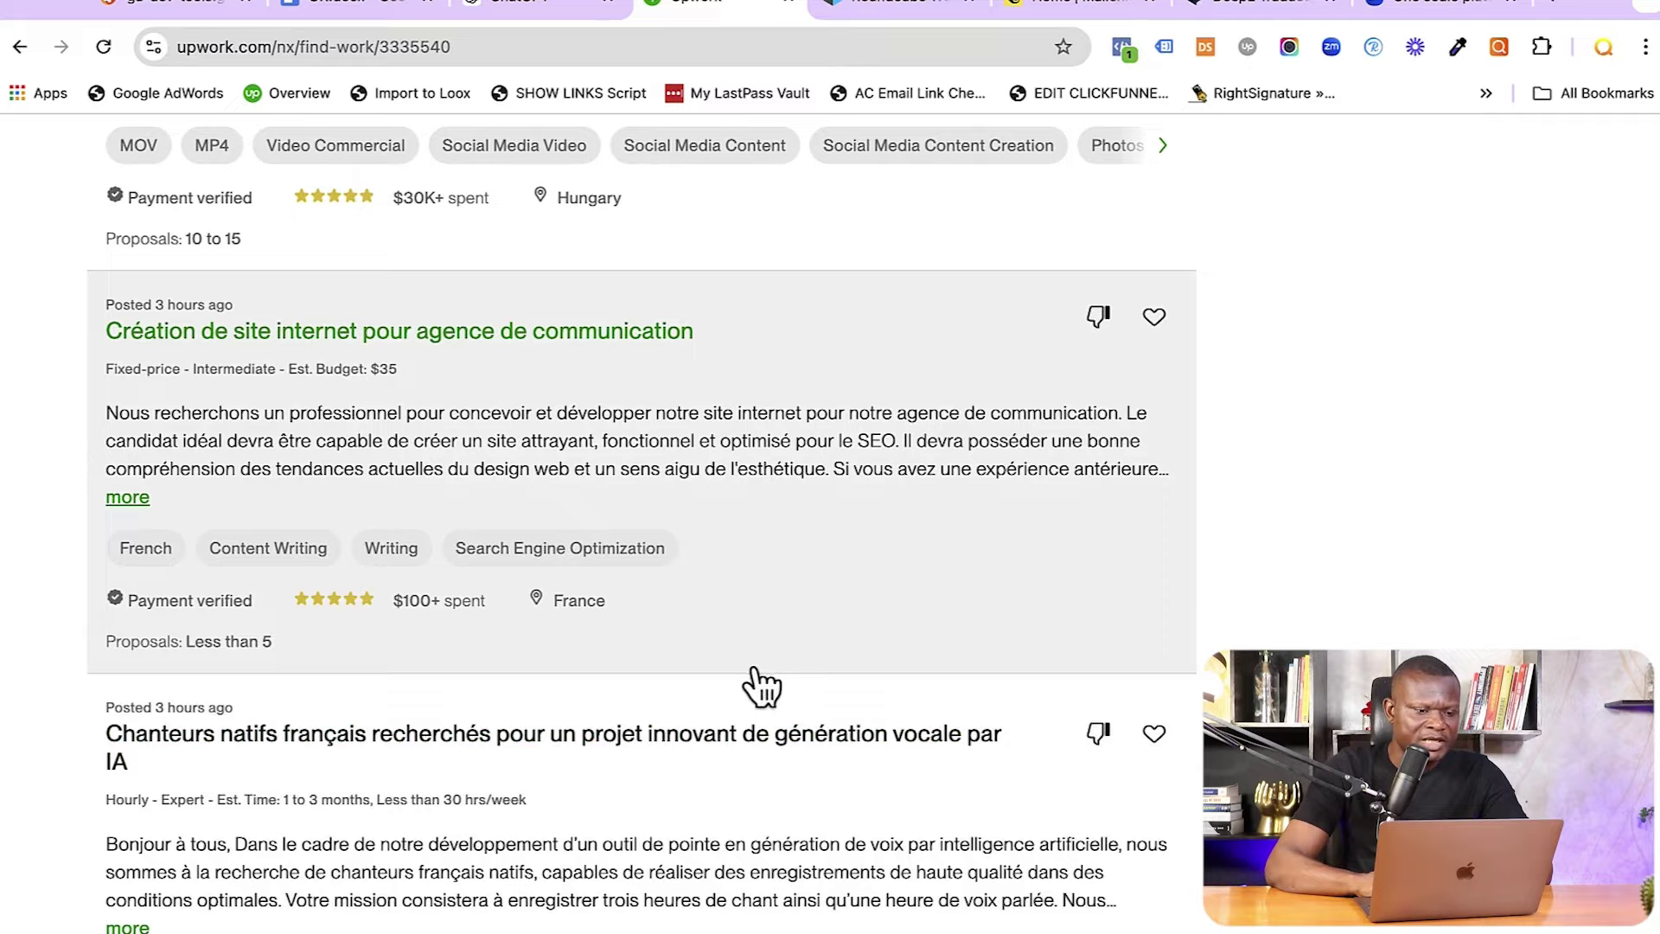
scroll(761, 687, down, 6)
scroll(552, 692, down, 8)
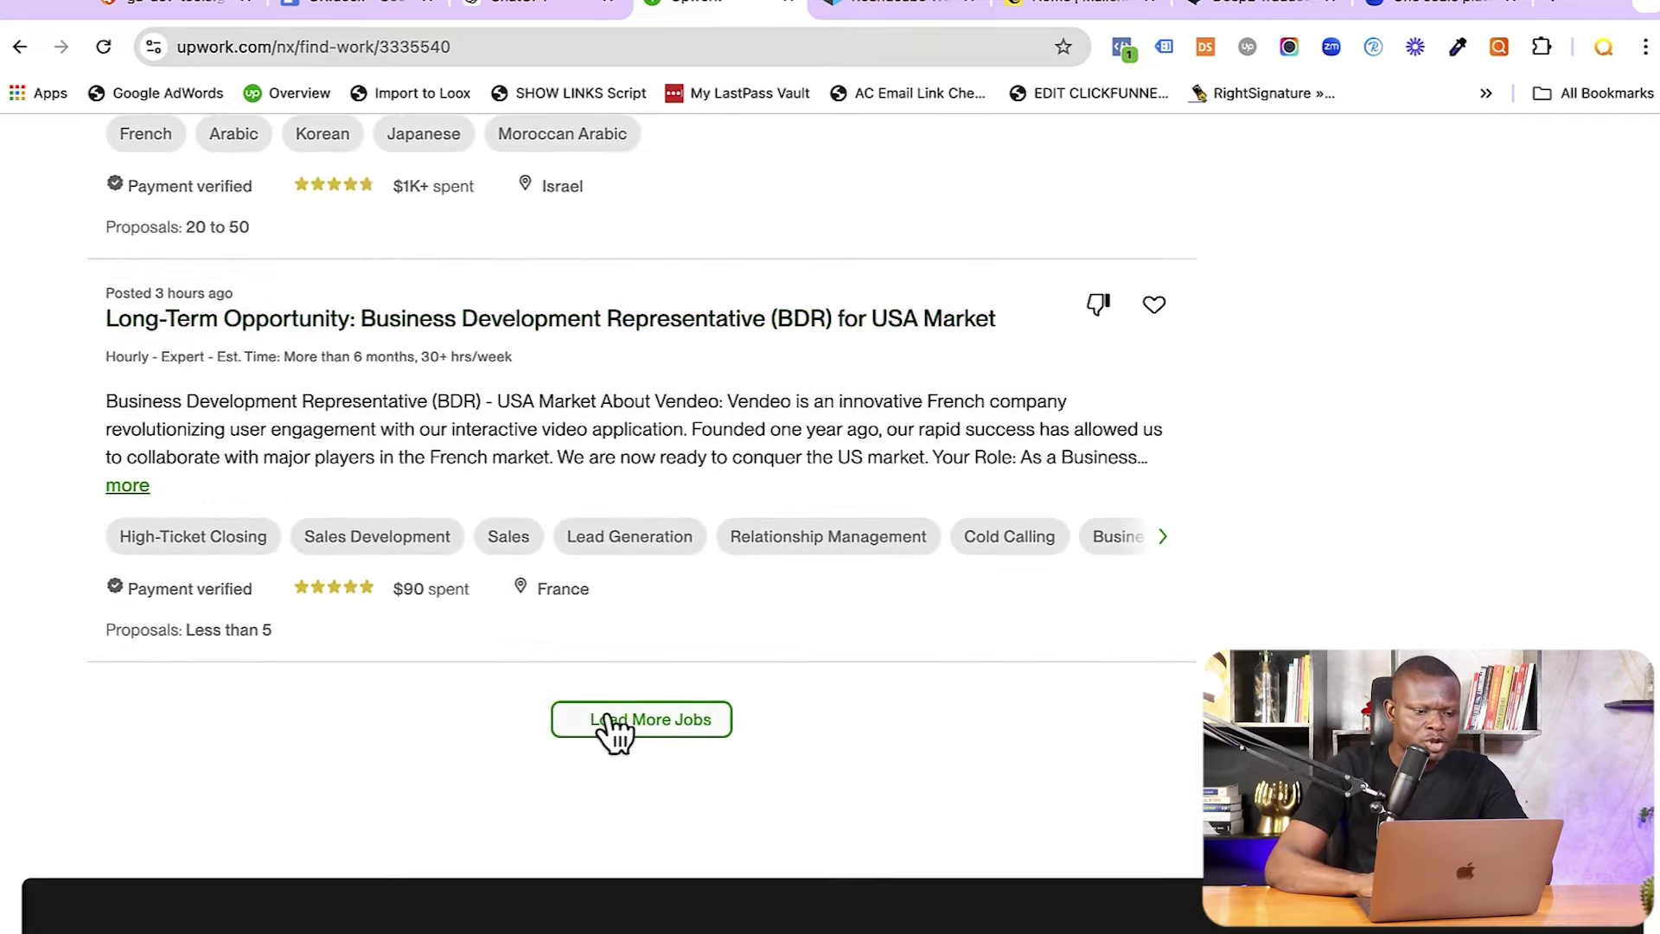
- Load another batch of French jobs after the Business Development Representative posting and examine their titles, budgets and skills
click(616, 726)
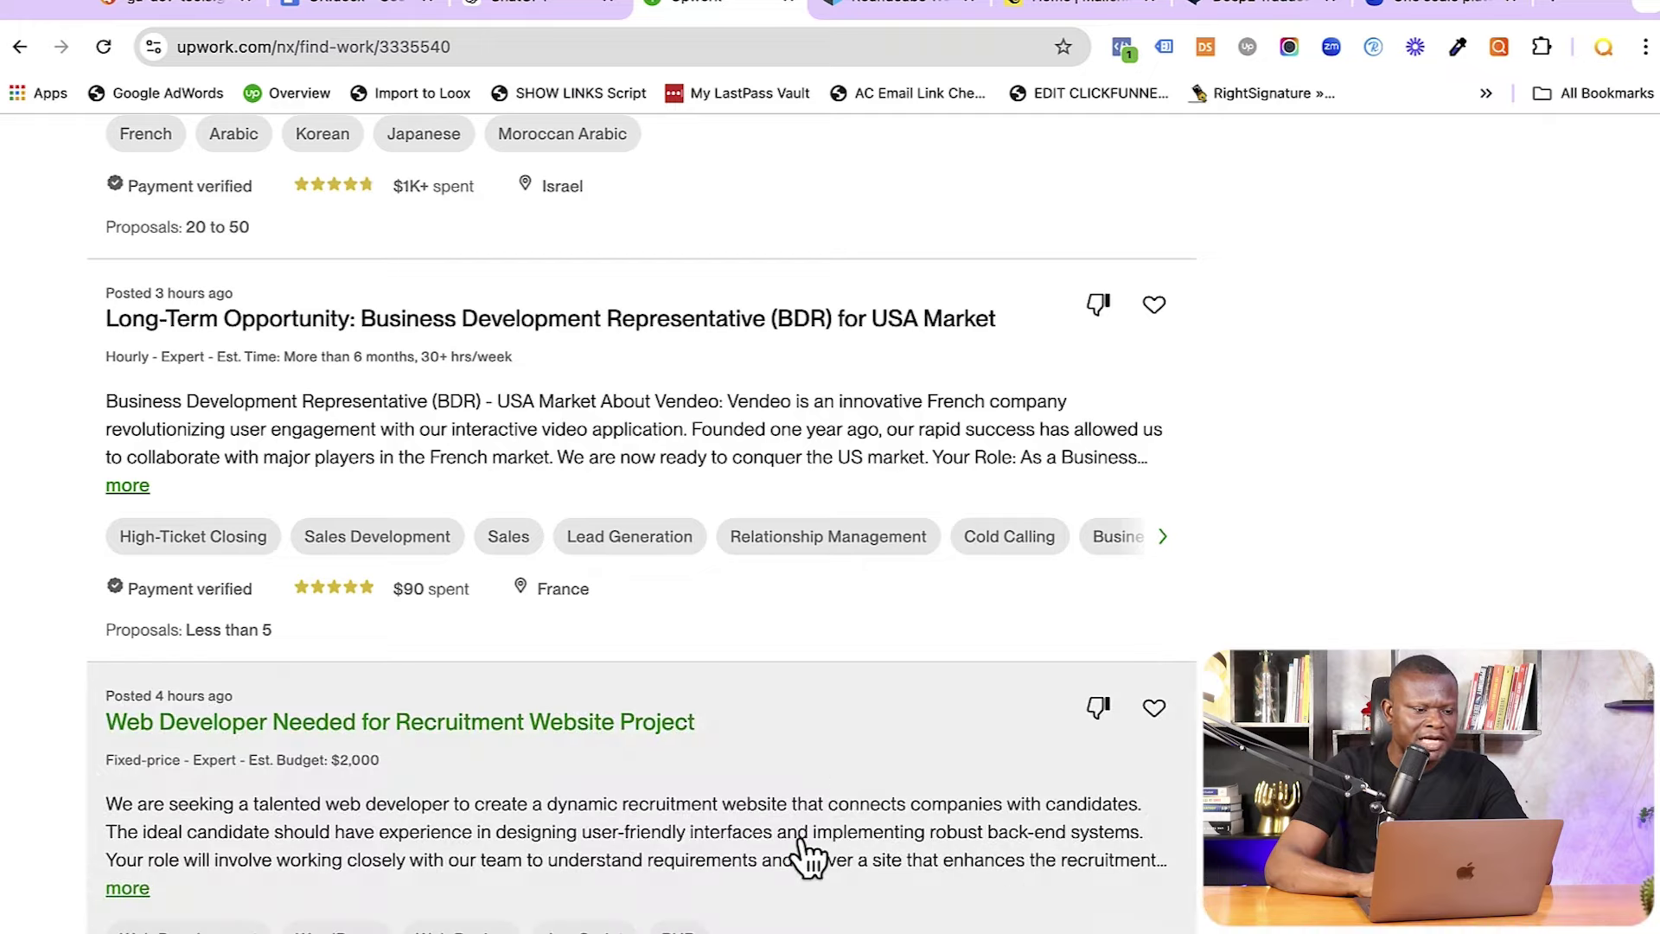
scroll(807, 852, down, 5)
scroll(807, 856, down, 1)
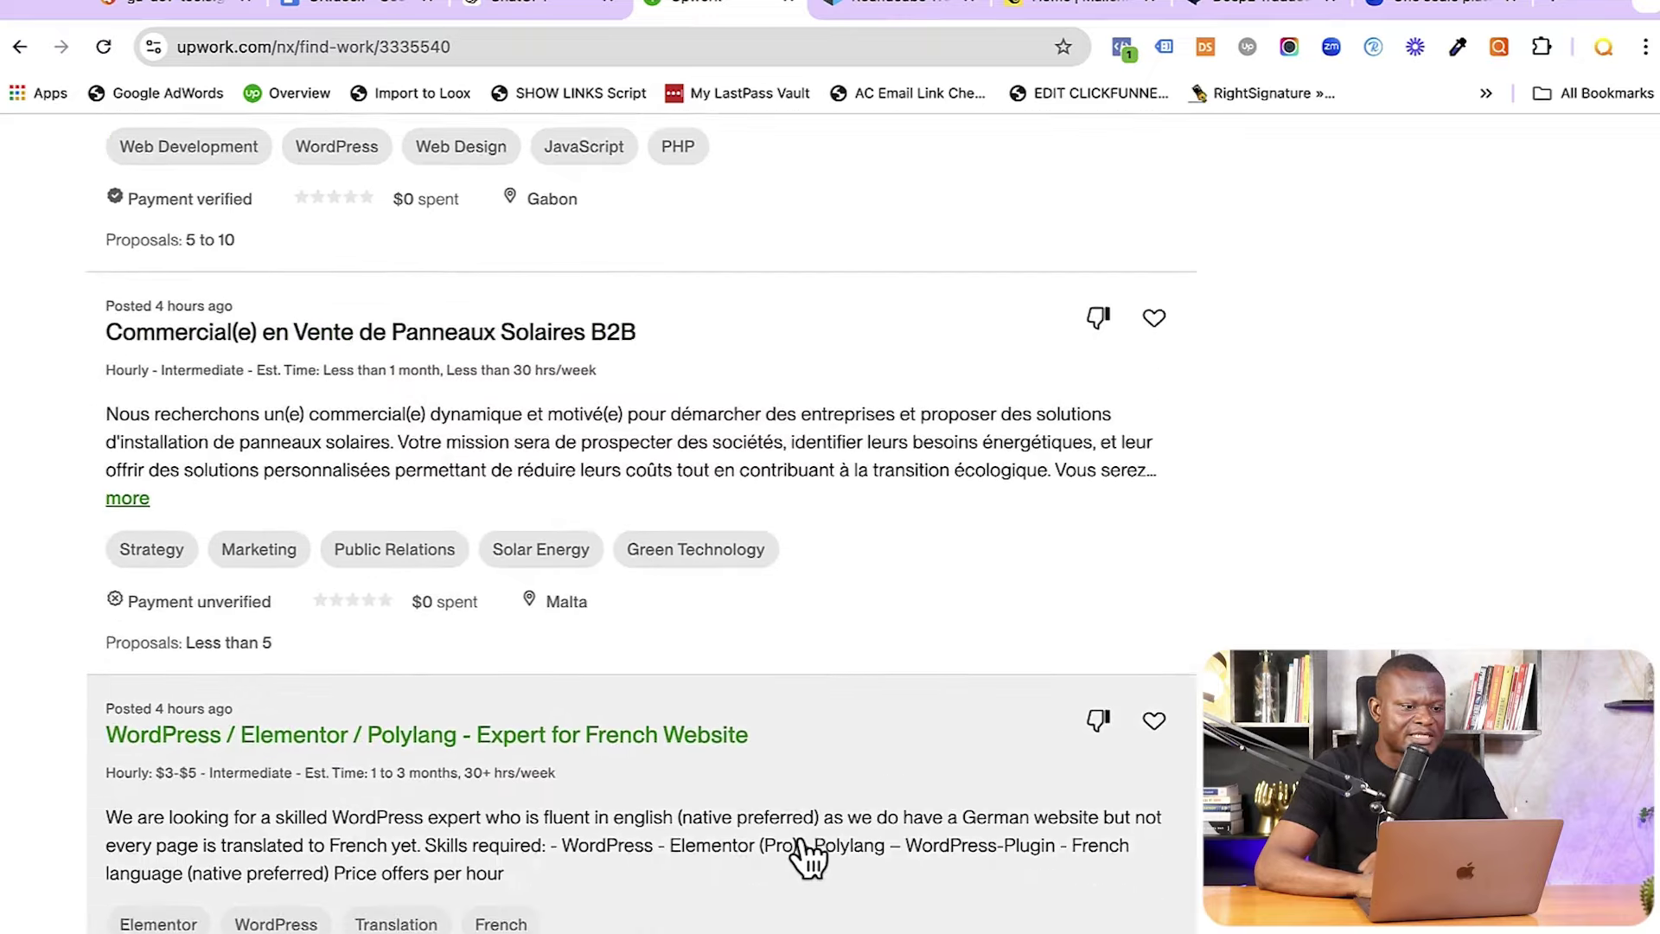
scroll(807, 855, down, 2)
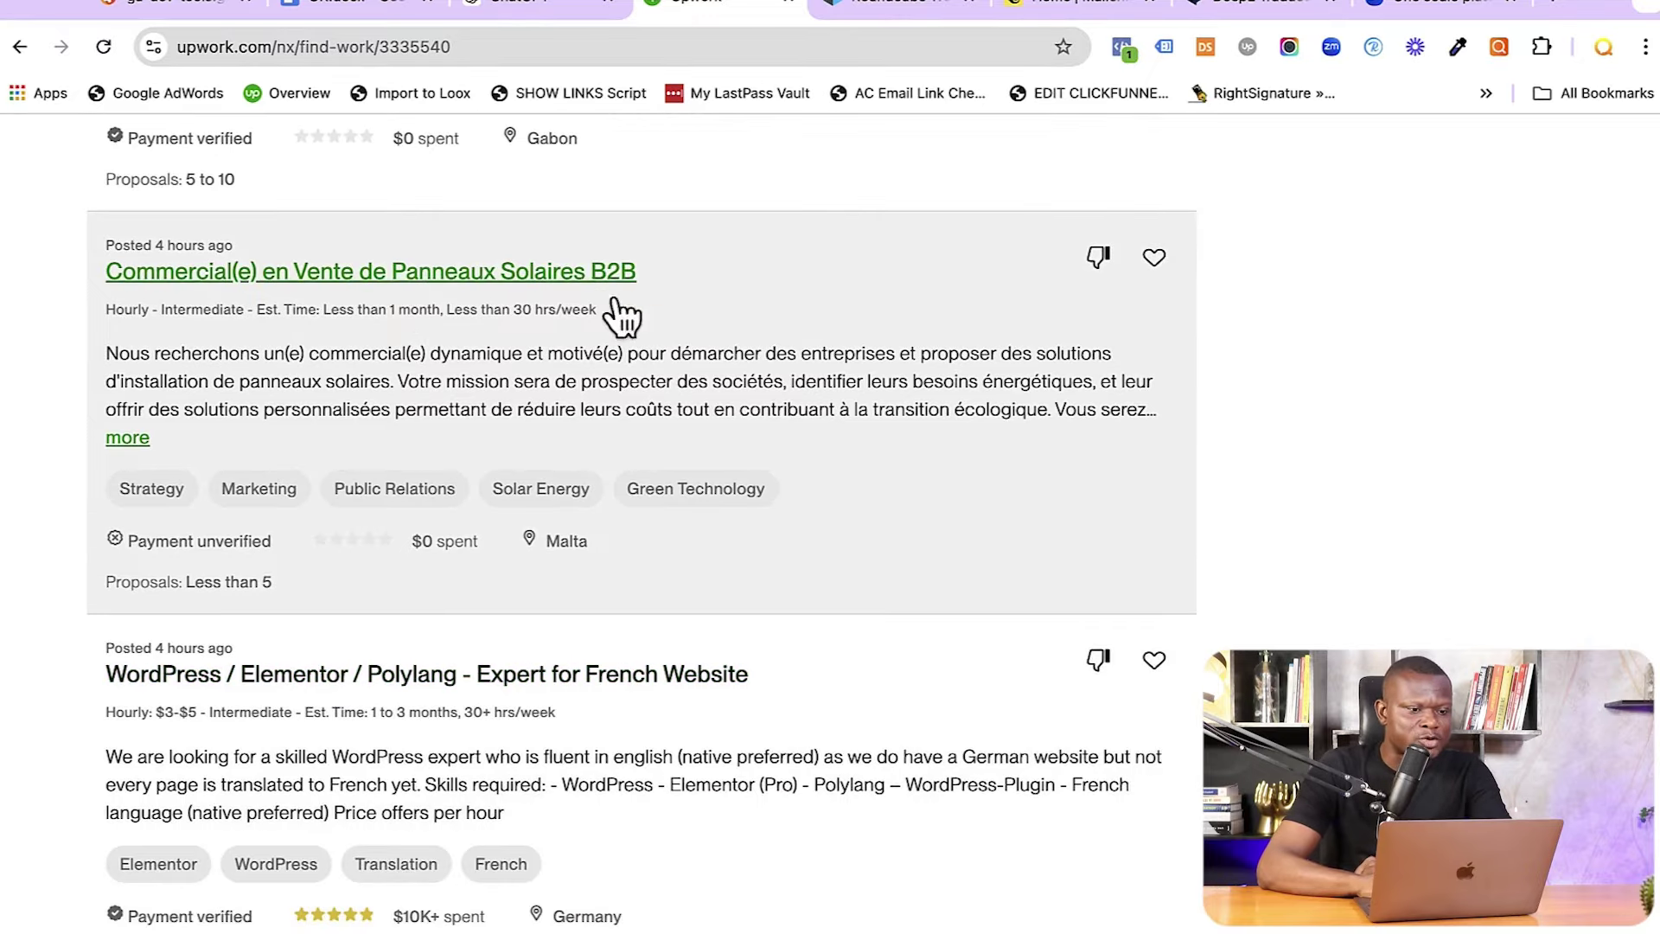
scroll(421, 772, down, 3)
scroll(545, 737, down, 3)
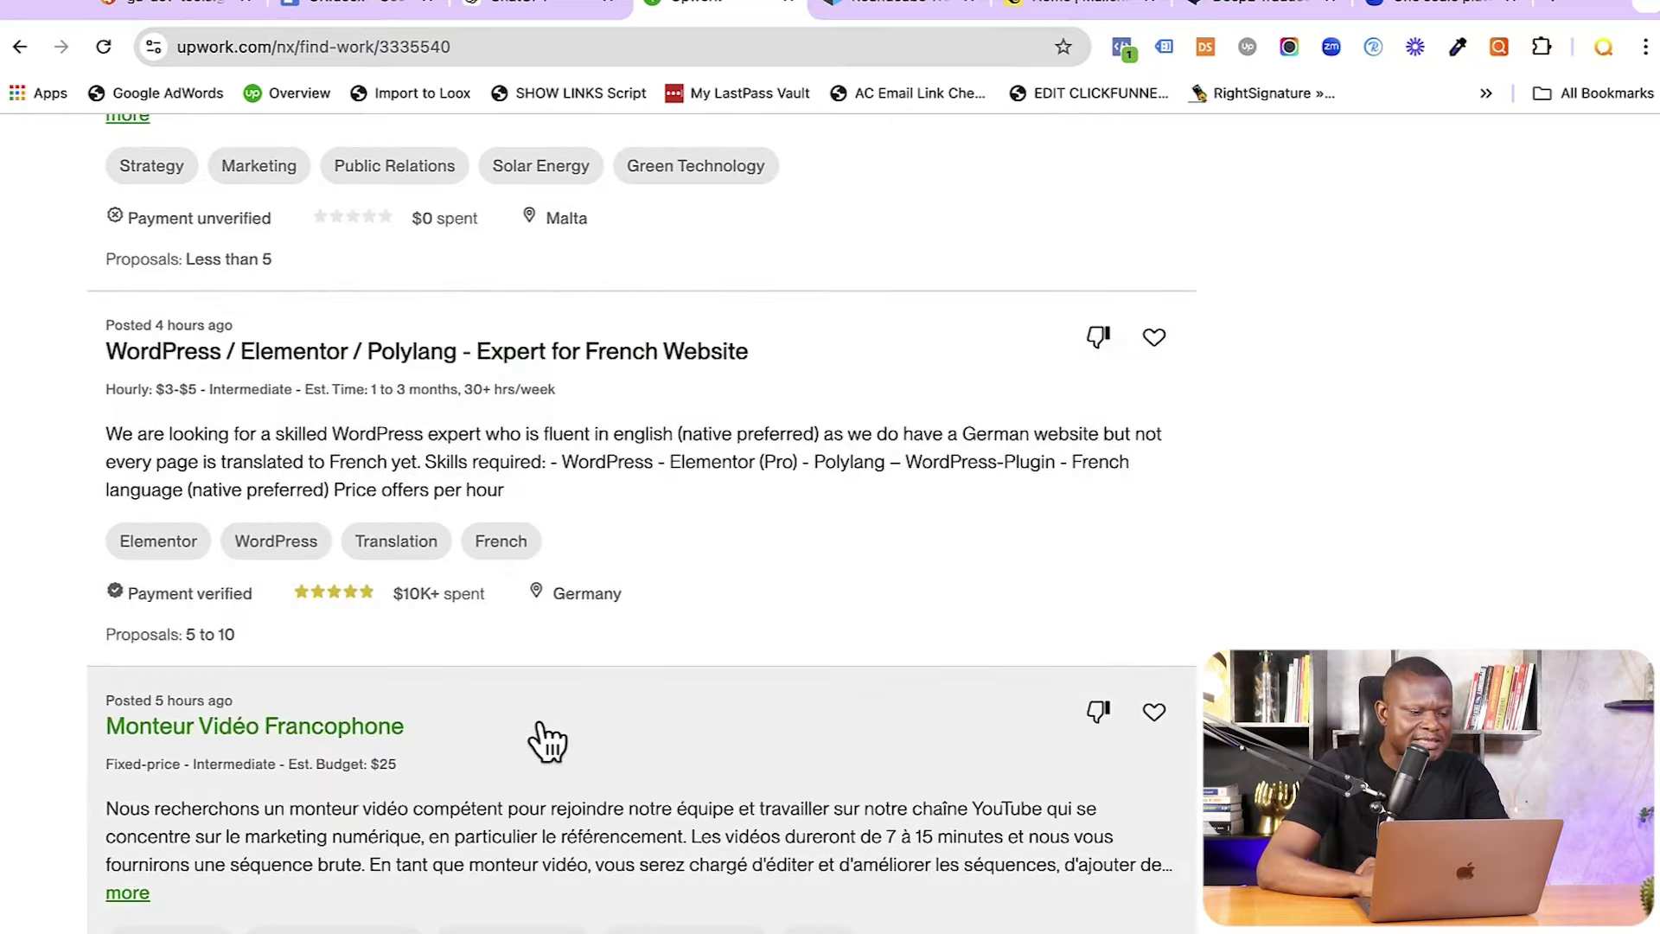
scroll(542, 678, down, 5)
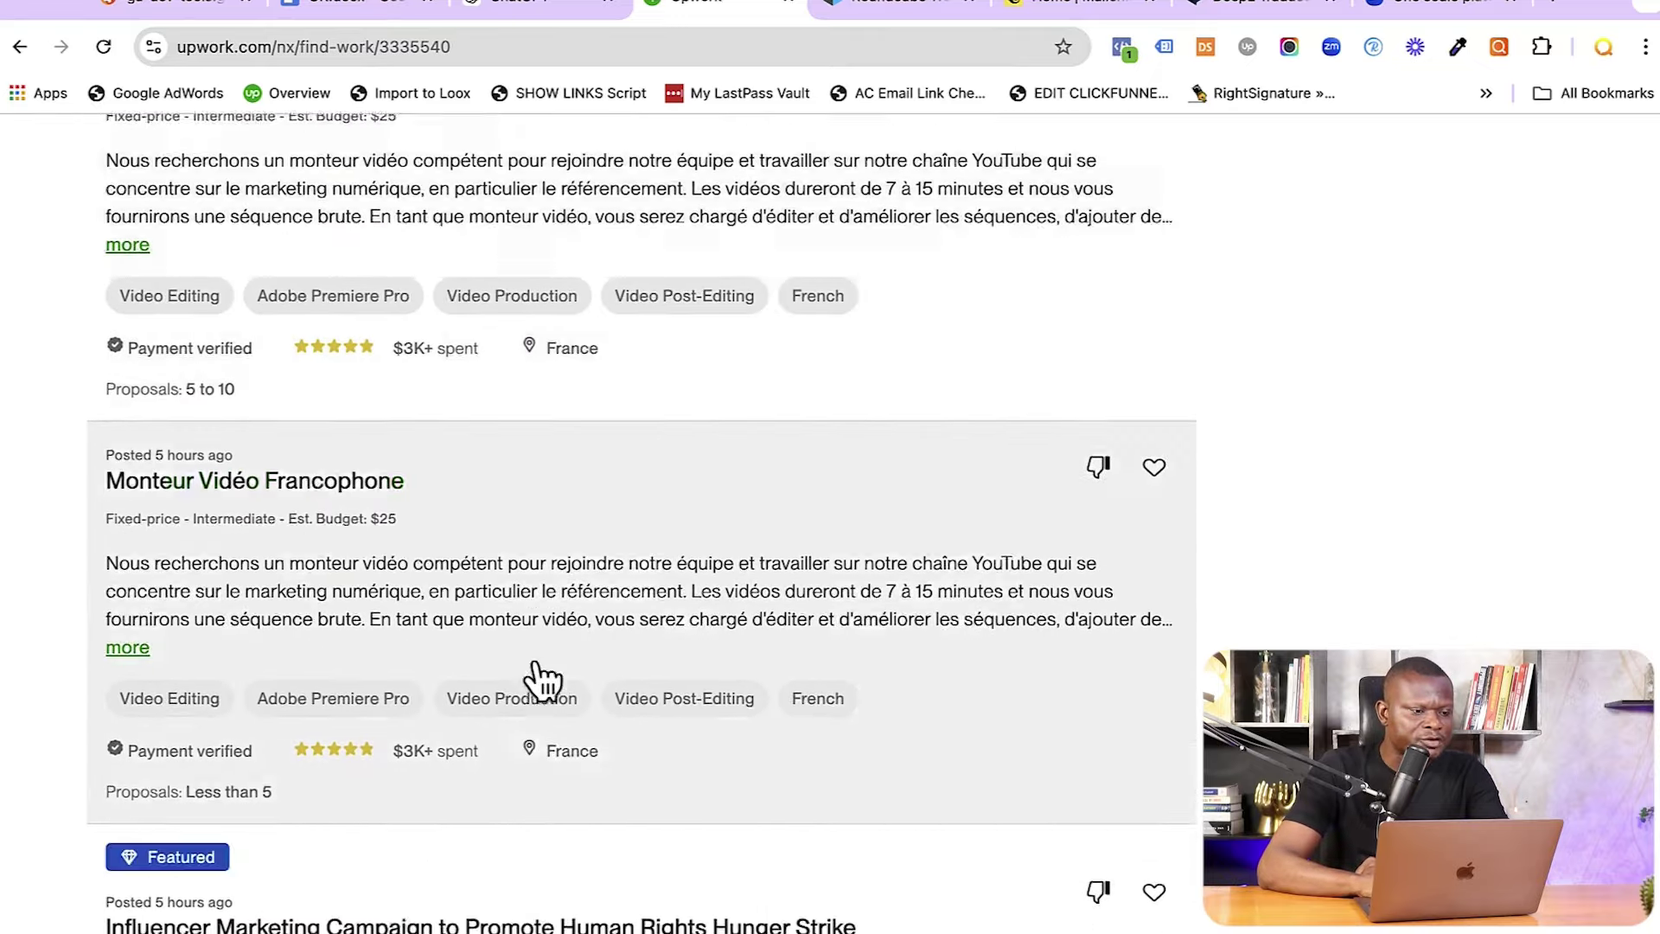
scroll(569, 733, down, 5)
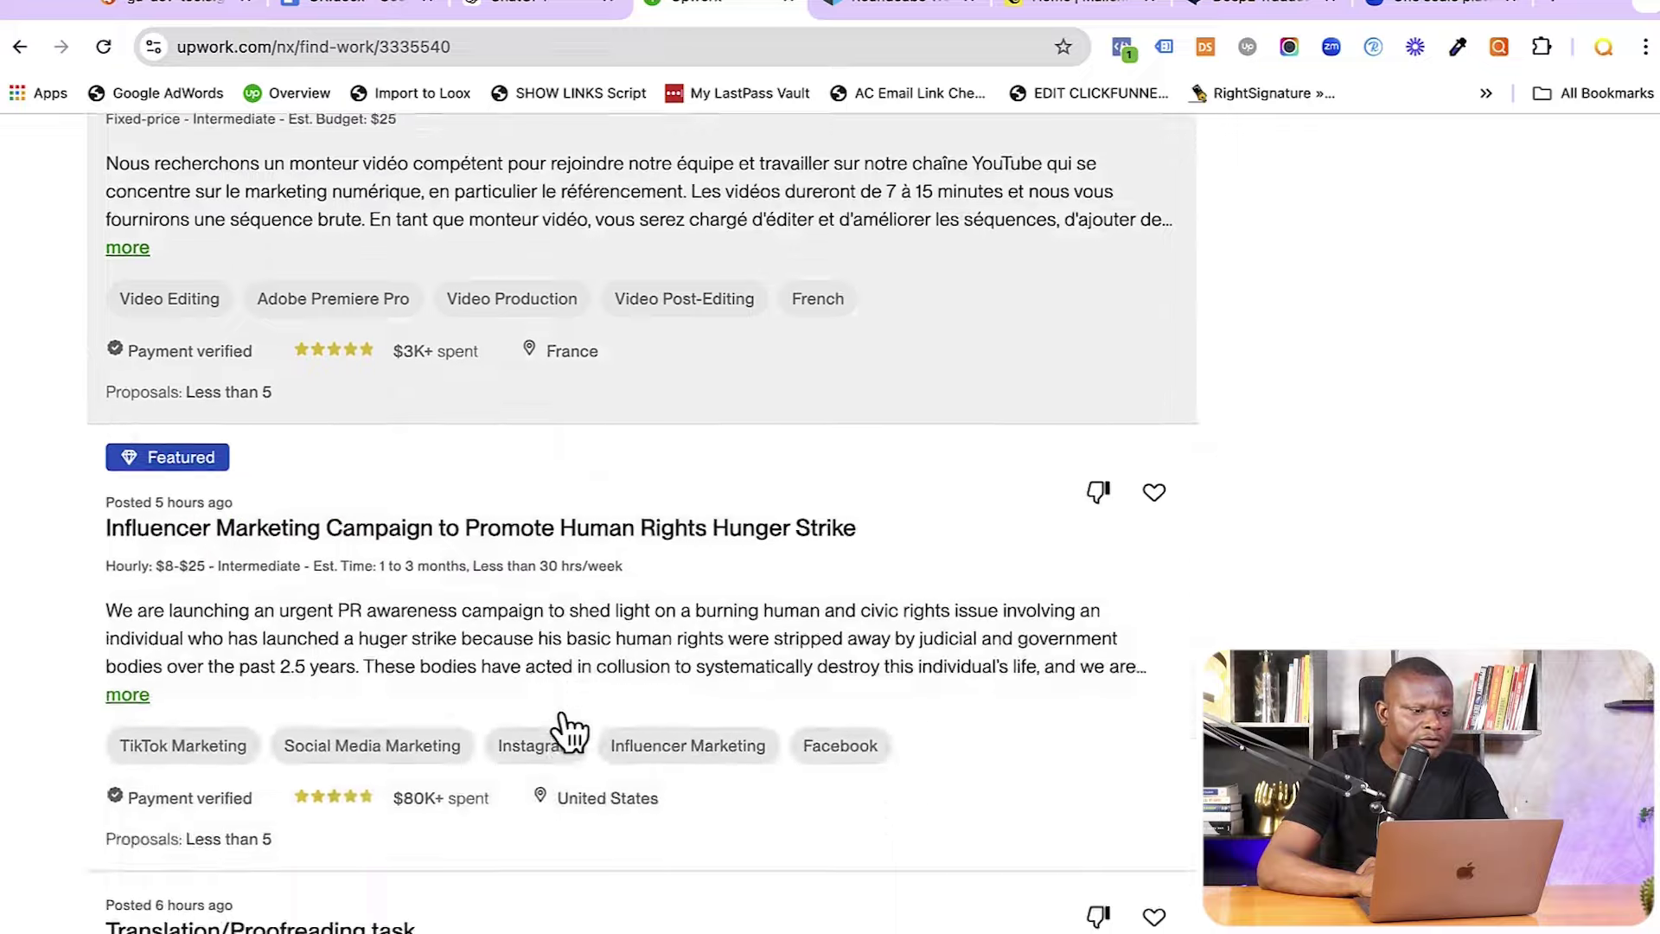
scroll(584, 722, down, 10)
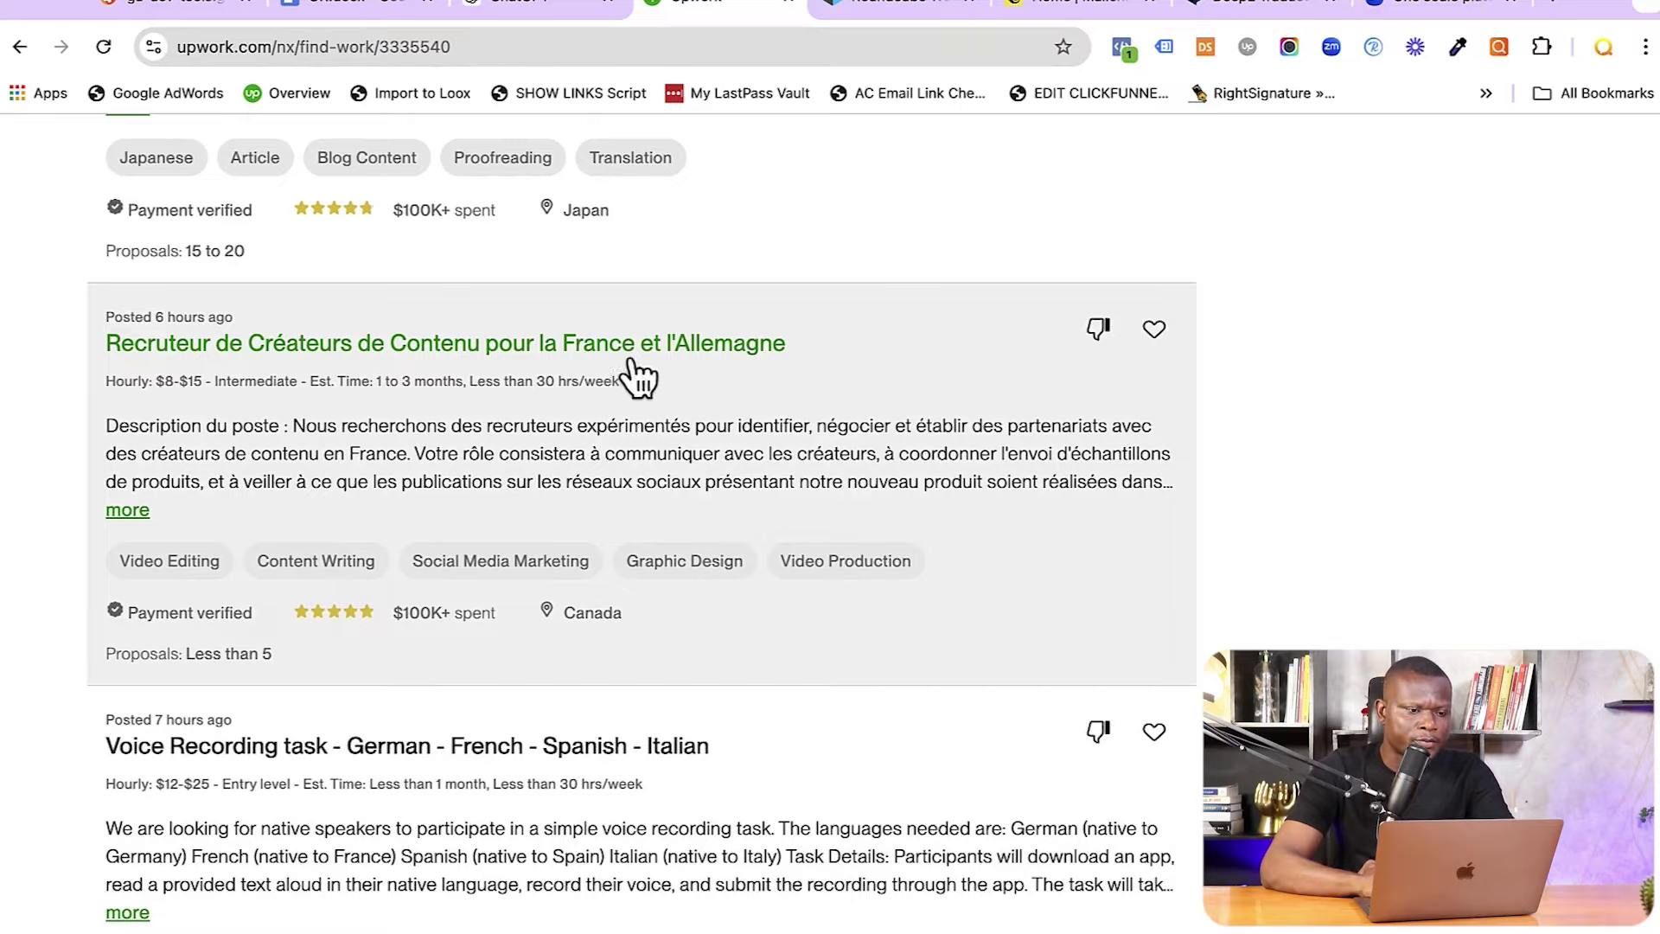
- Load more French jobs after the Expert SEO (Blog) posting and expand that posting's full description to read it
scroll(734, 608, down, 4)
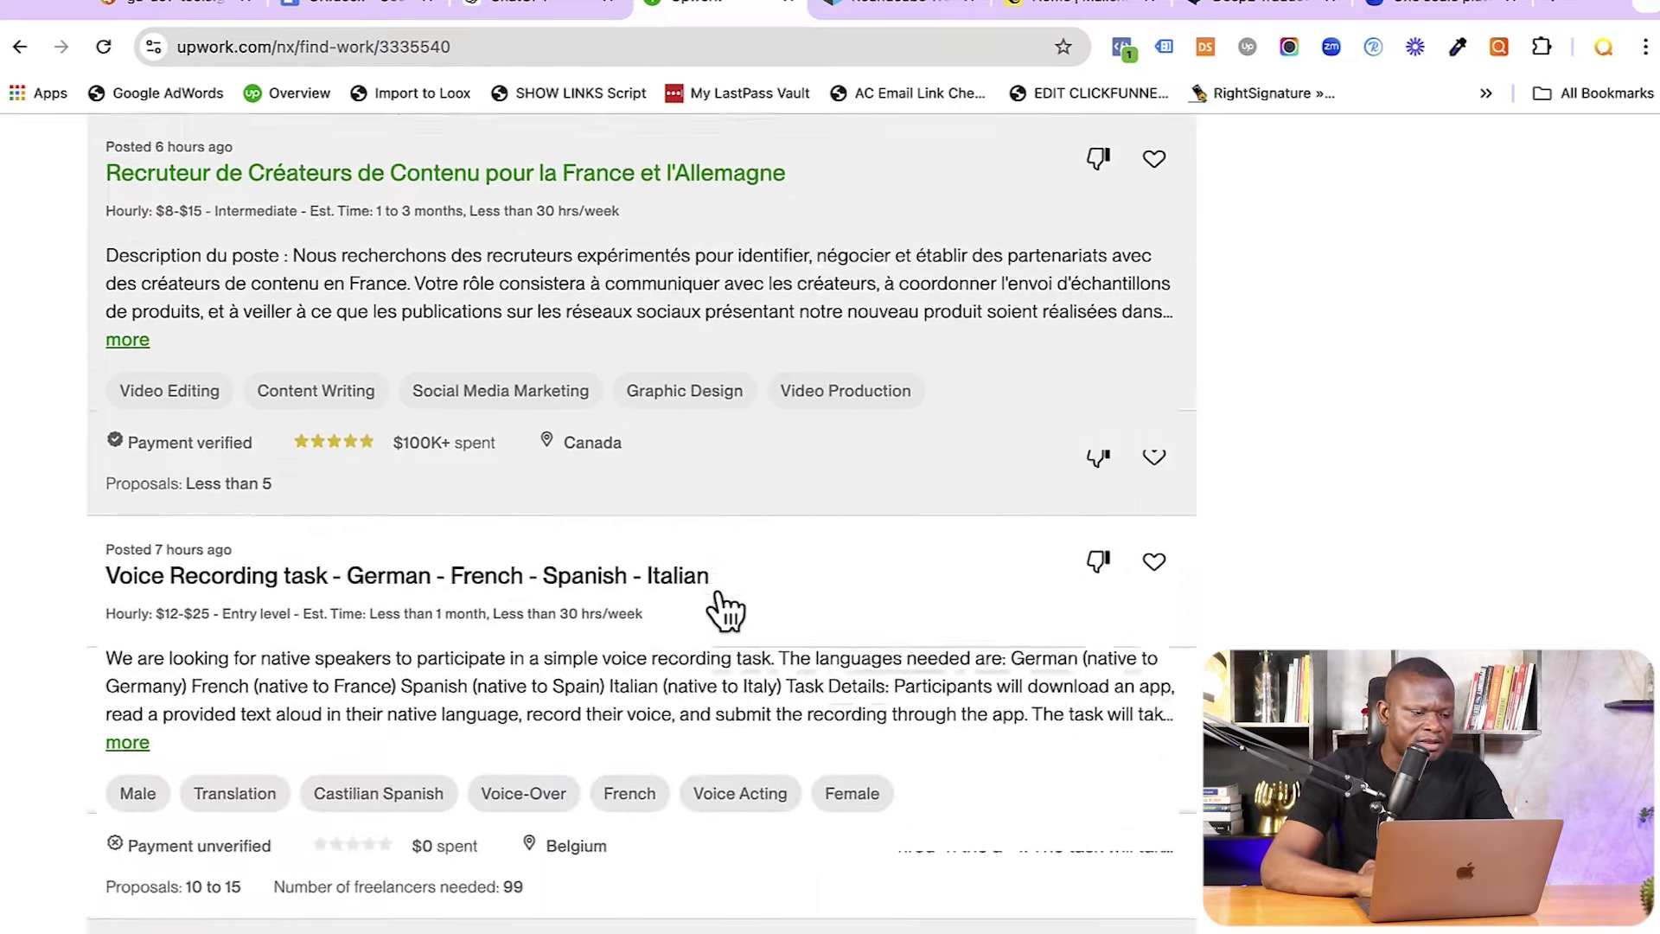
scroll(334, 837, down, 6)
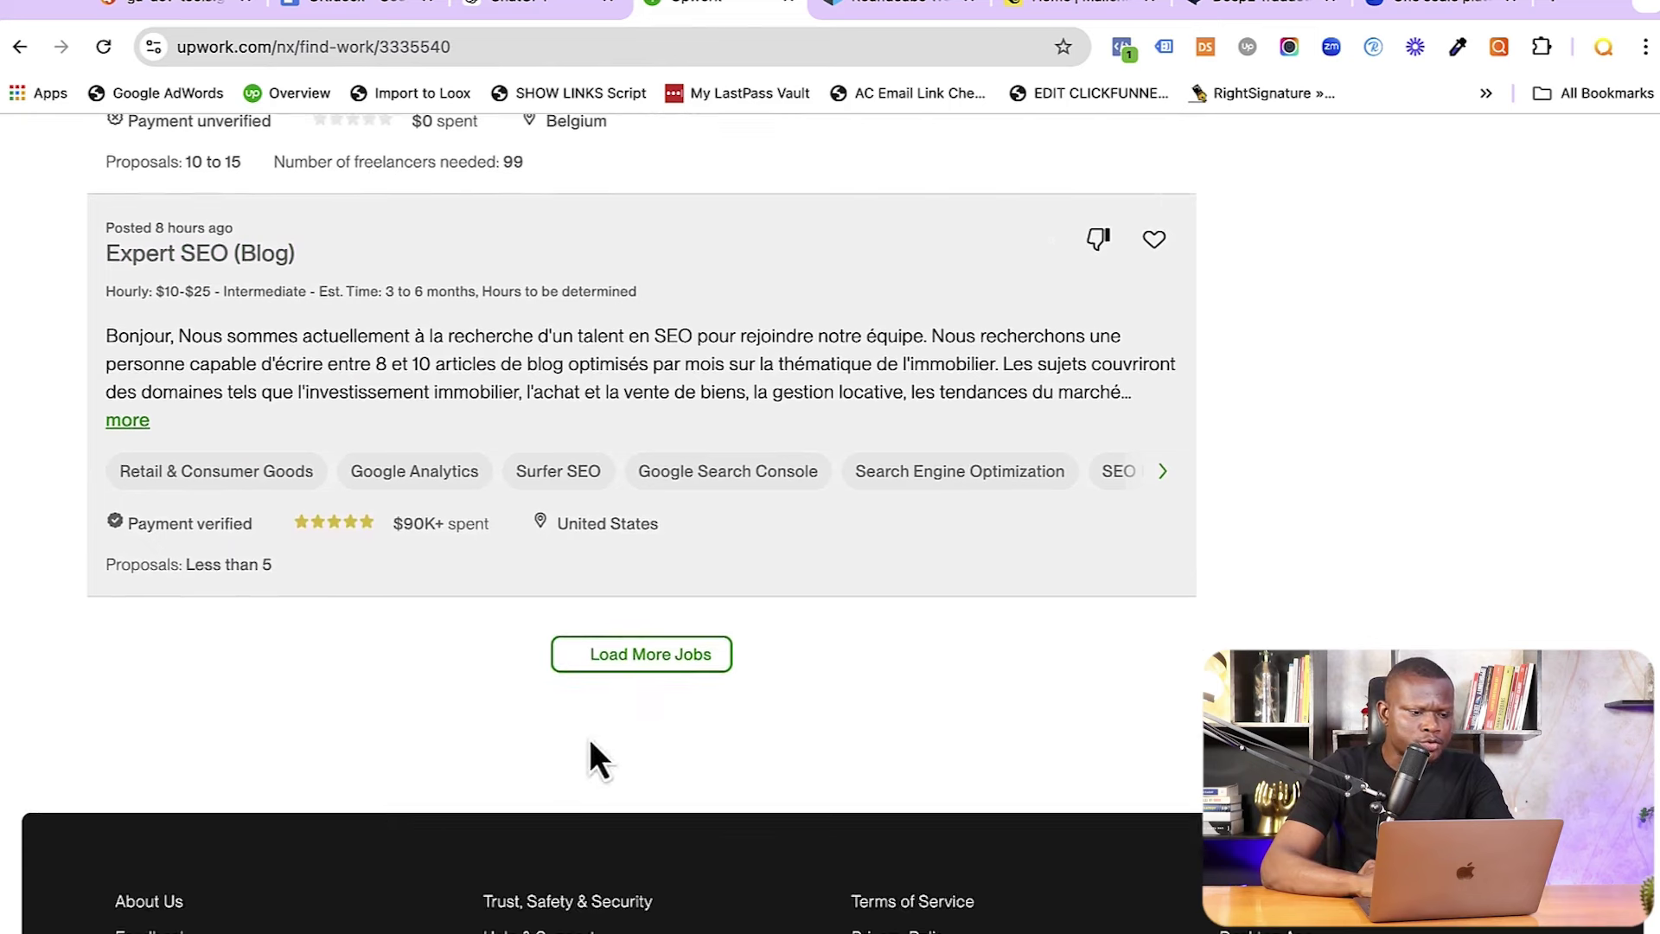
click(634, 656)
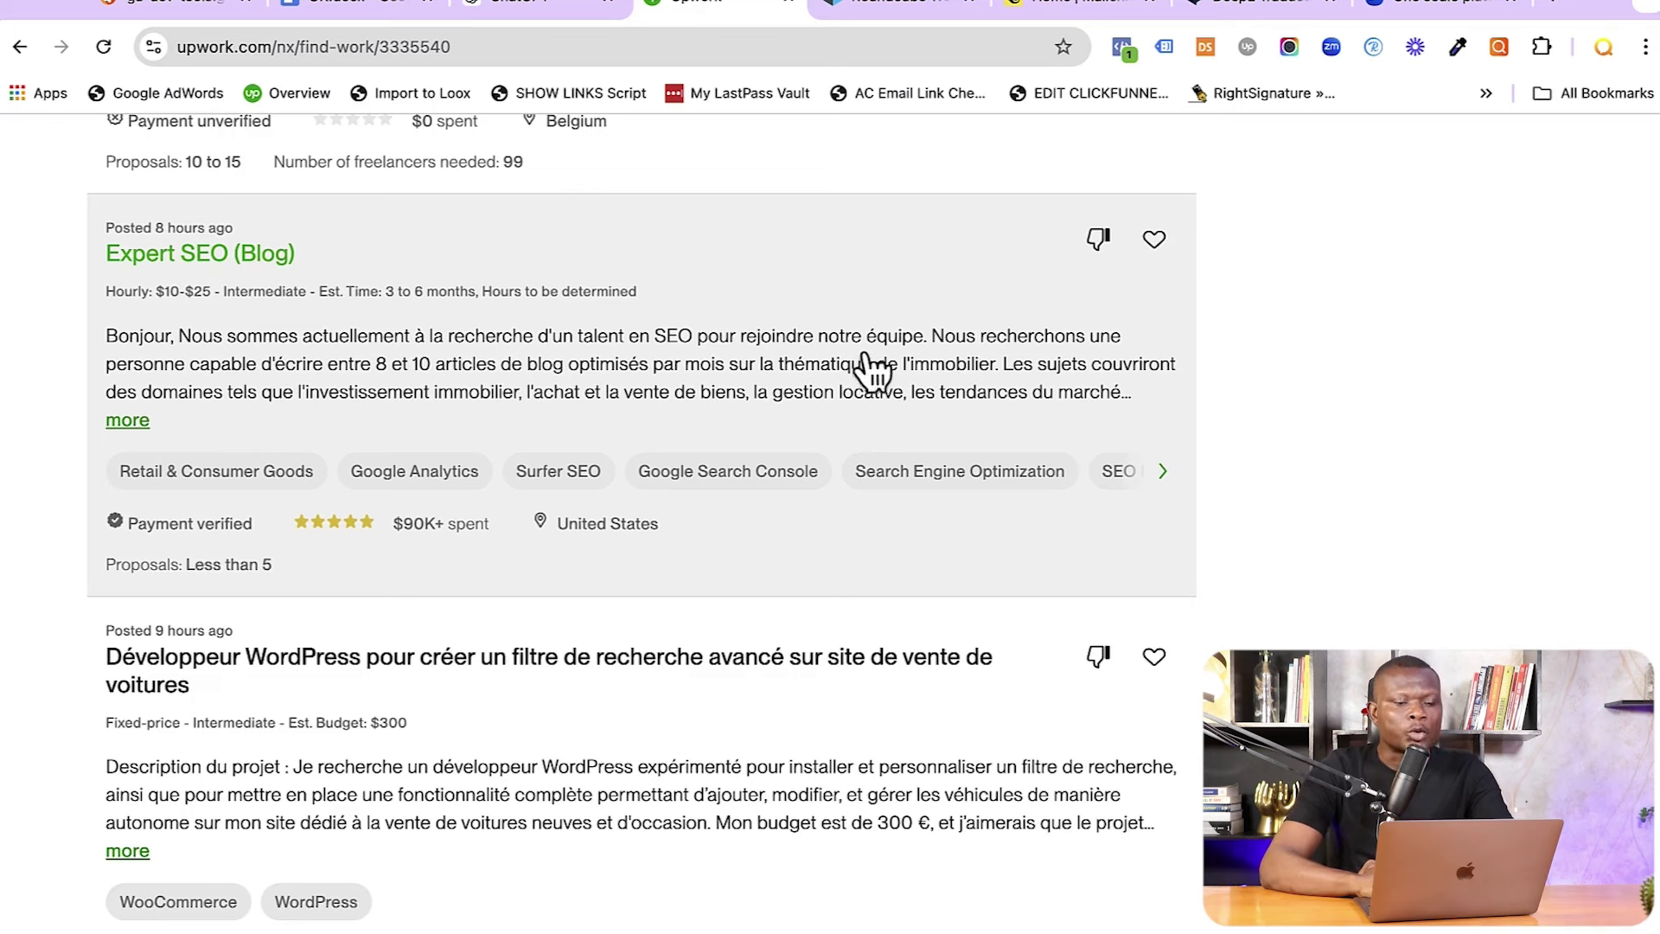
click(125, 421)
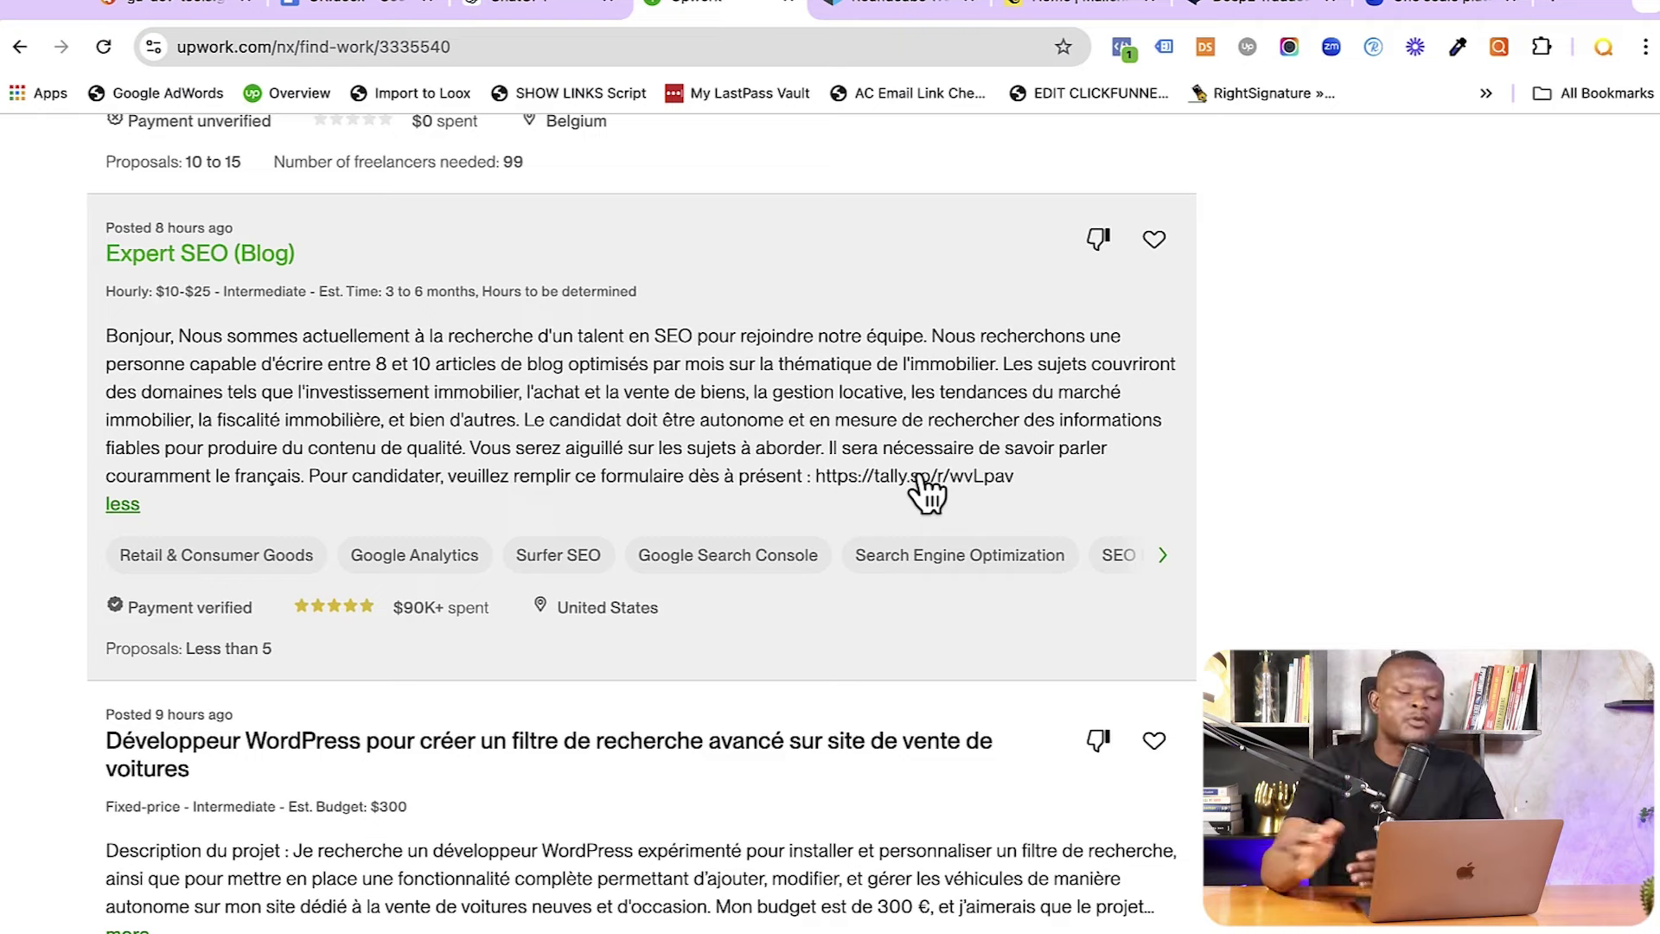
- Expand and read the full description of the French/English-Speaking Virtual Assistant for E-commerce posting
scroll(745, 813, down, 5)
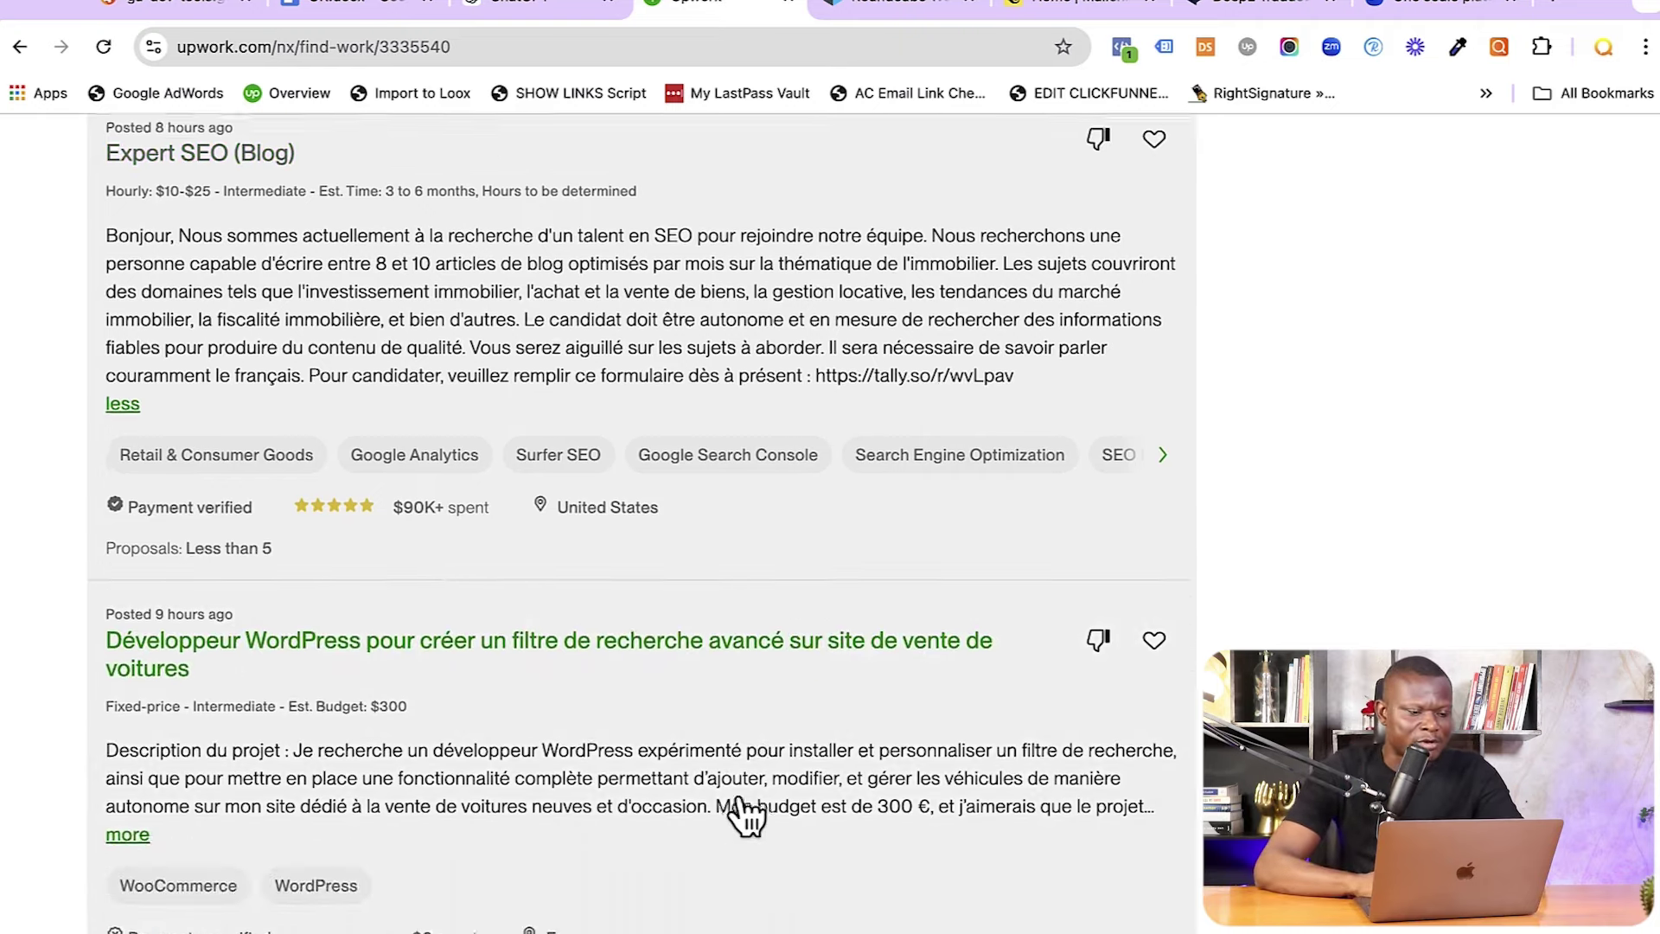
scroll(746, 813, down, 3)
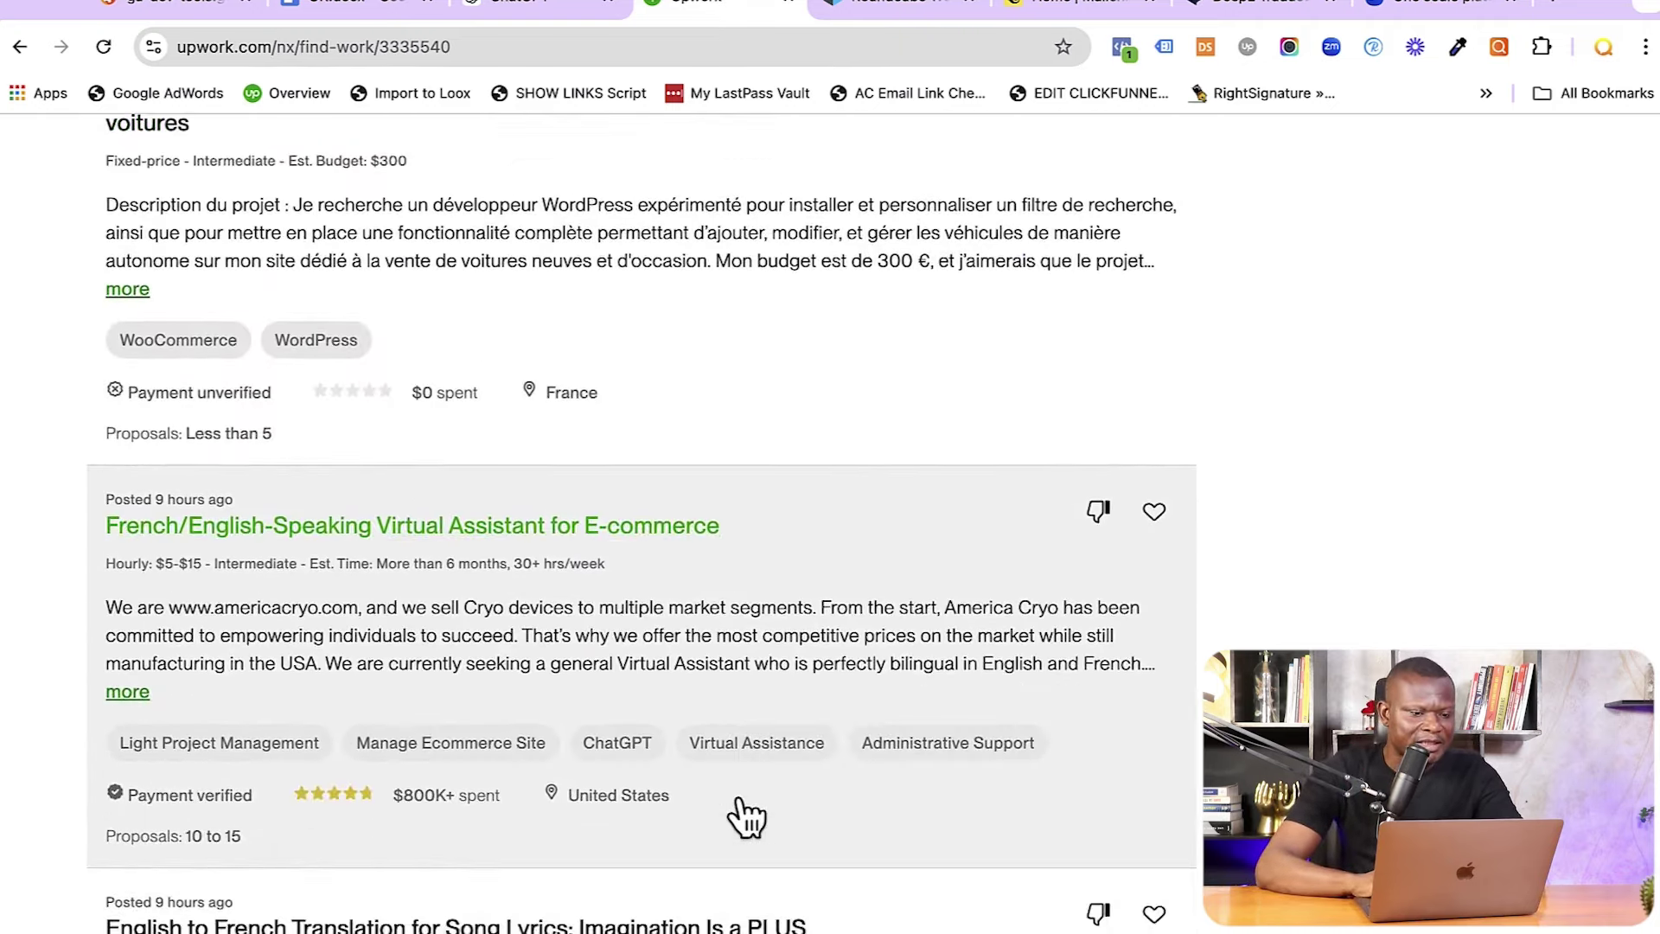
click(127, 696)
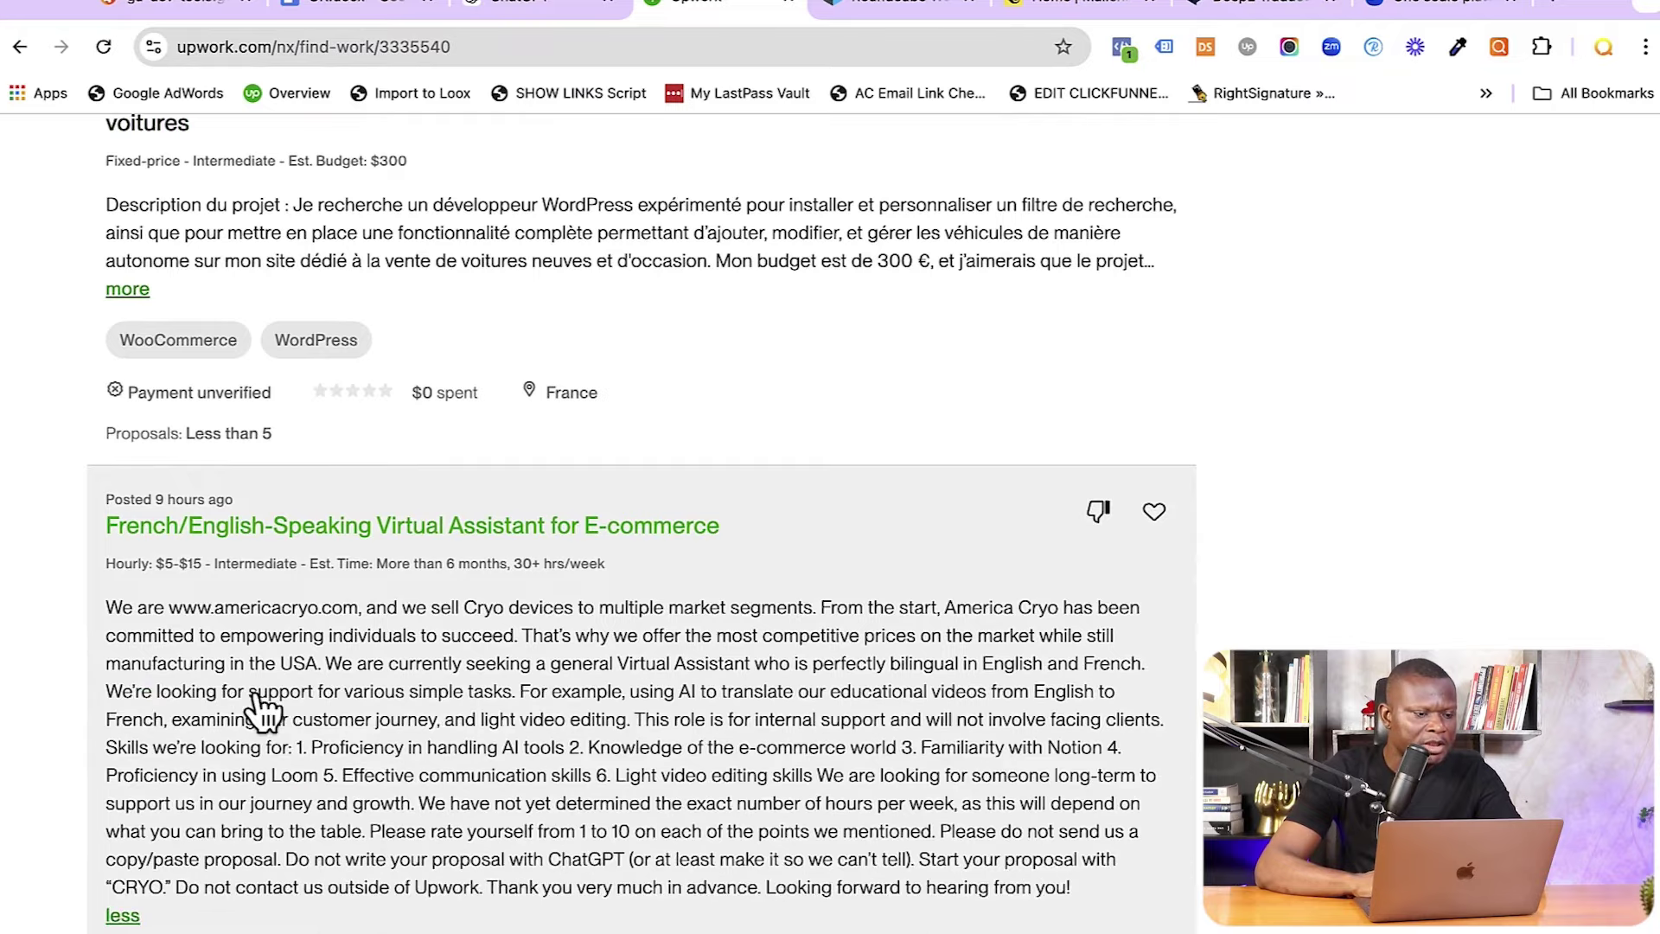
scroll(260, 708, down, 3)
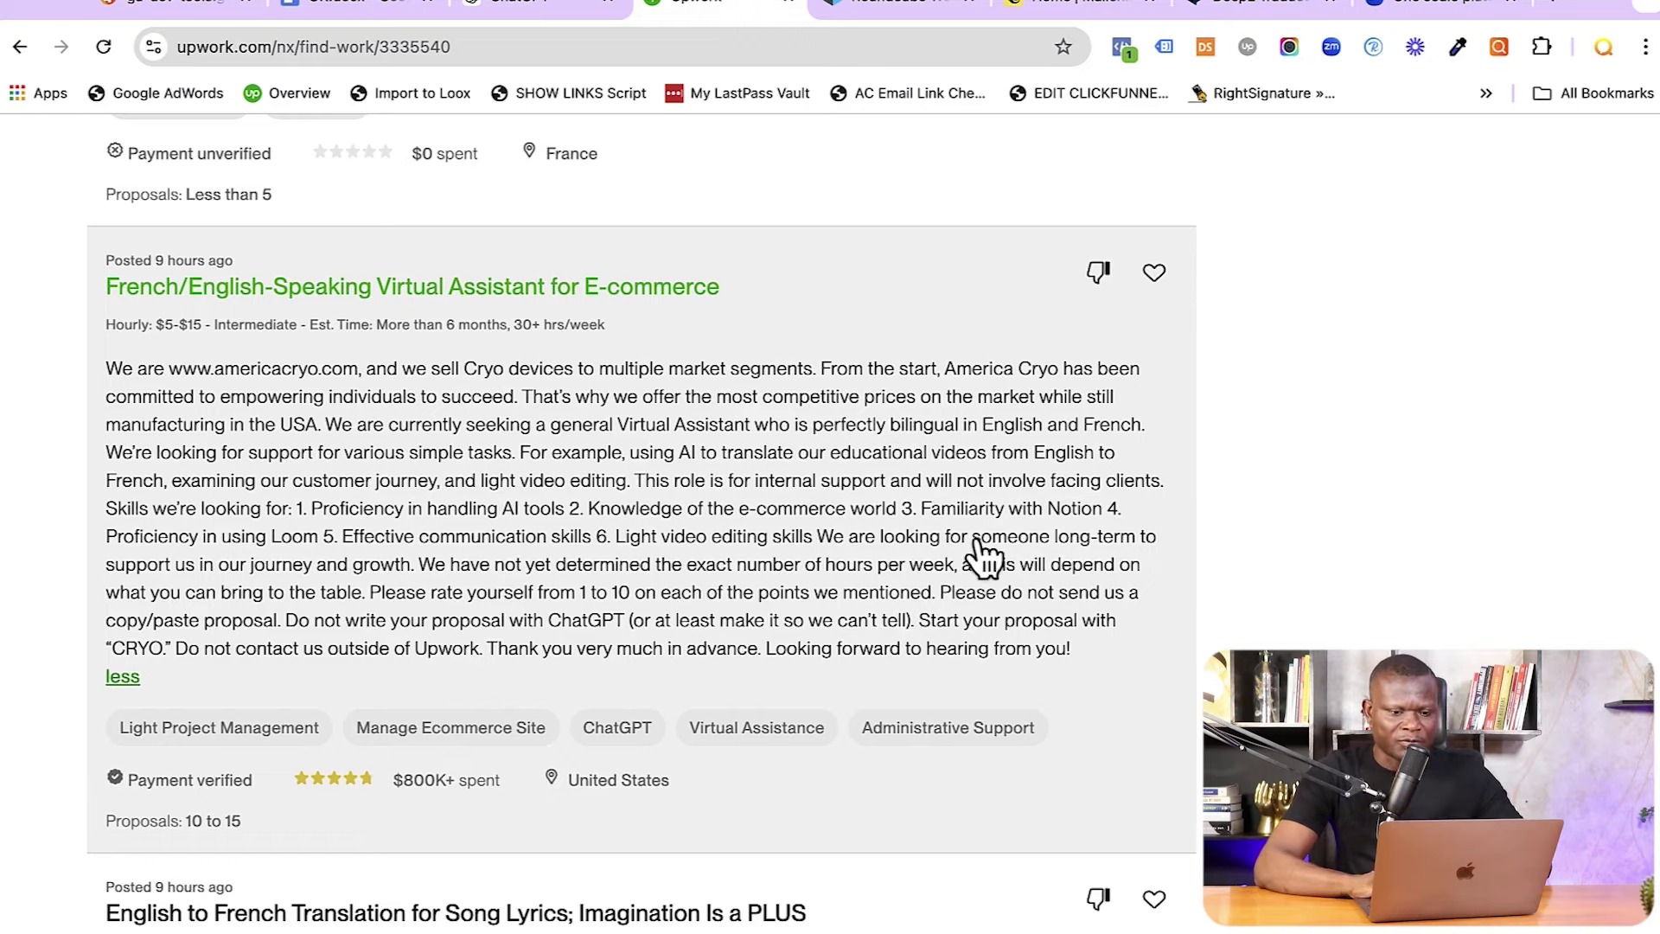
- Copy the virtual assistant job description and replace the source text in DeepL with it for English-to-French translation
drag(1081, 664, 115, 371)
key(super+c)
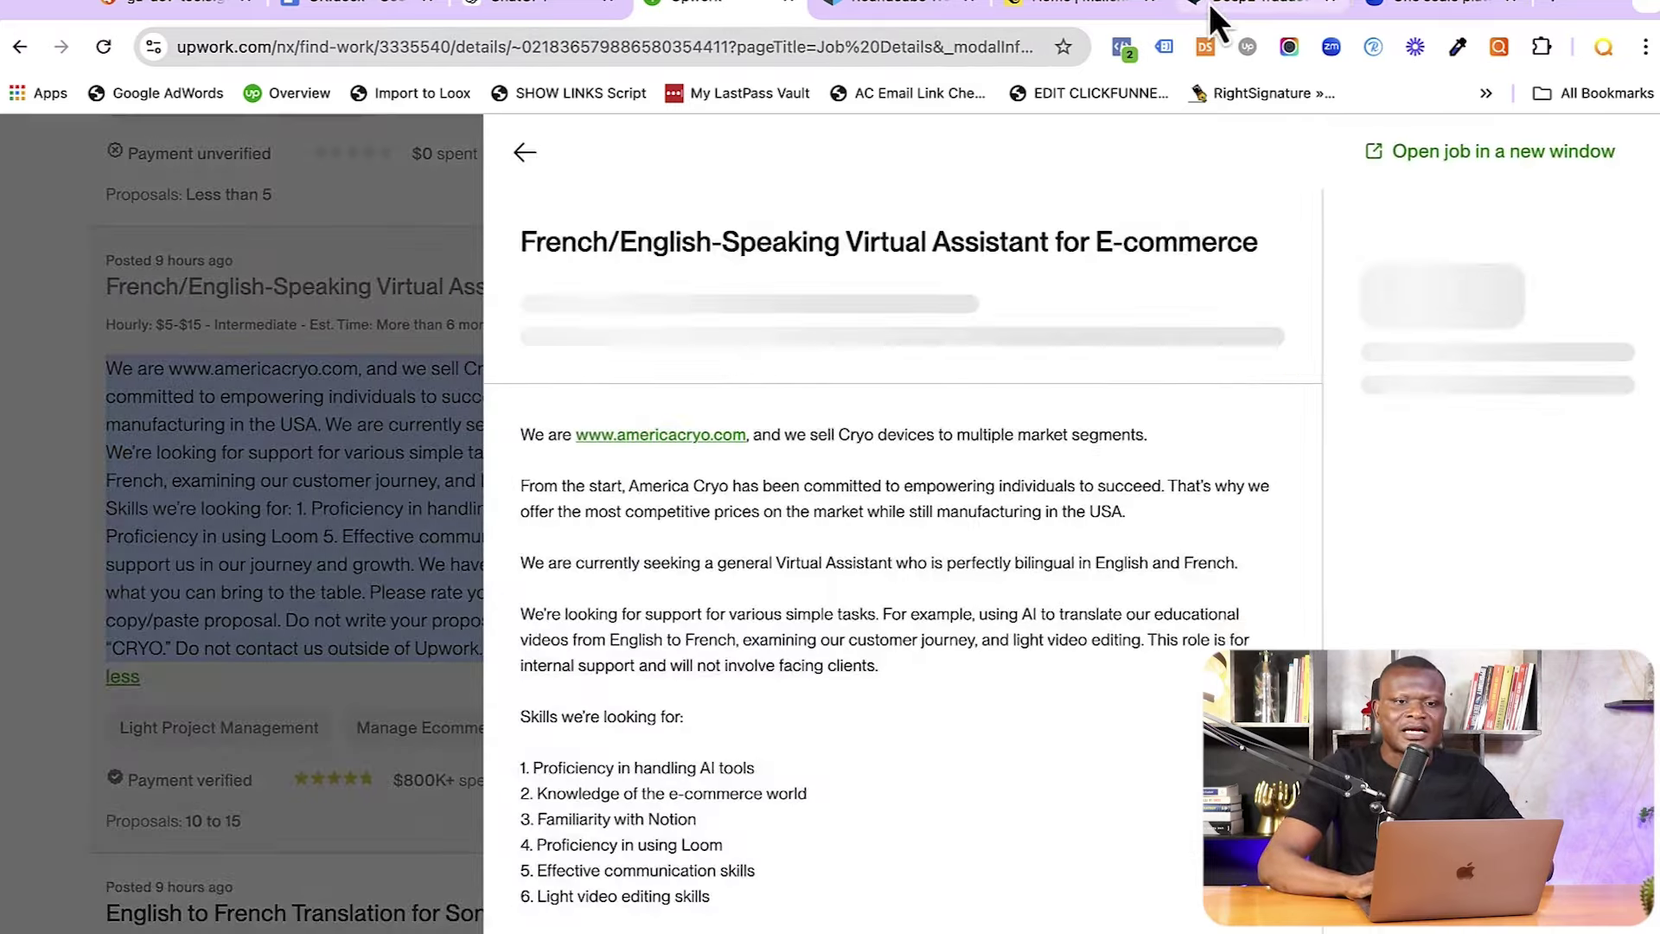
click(1209, 4)
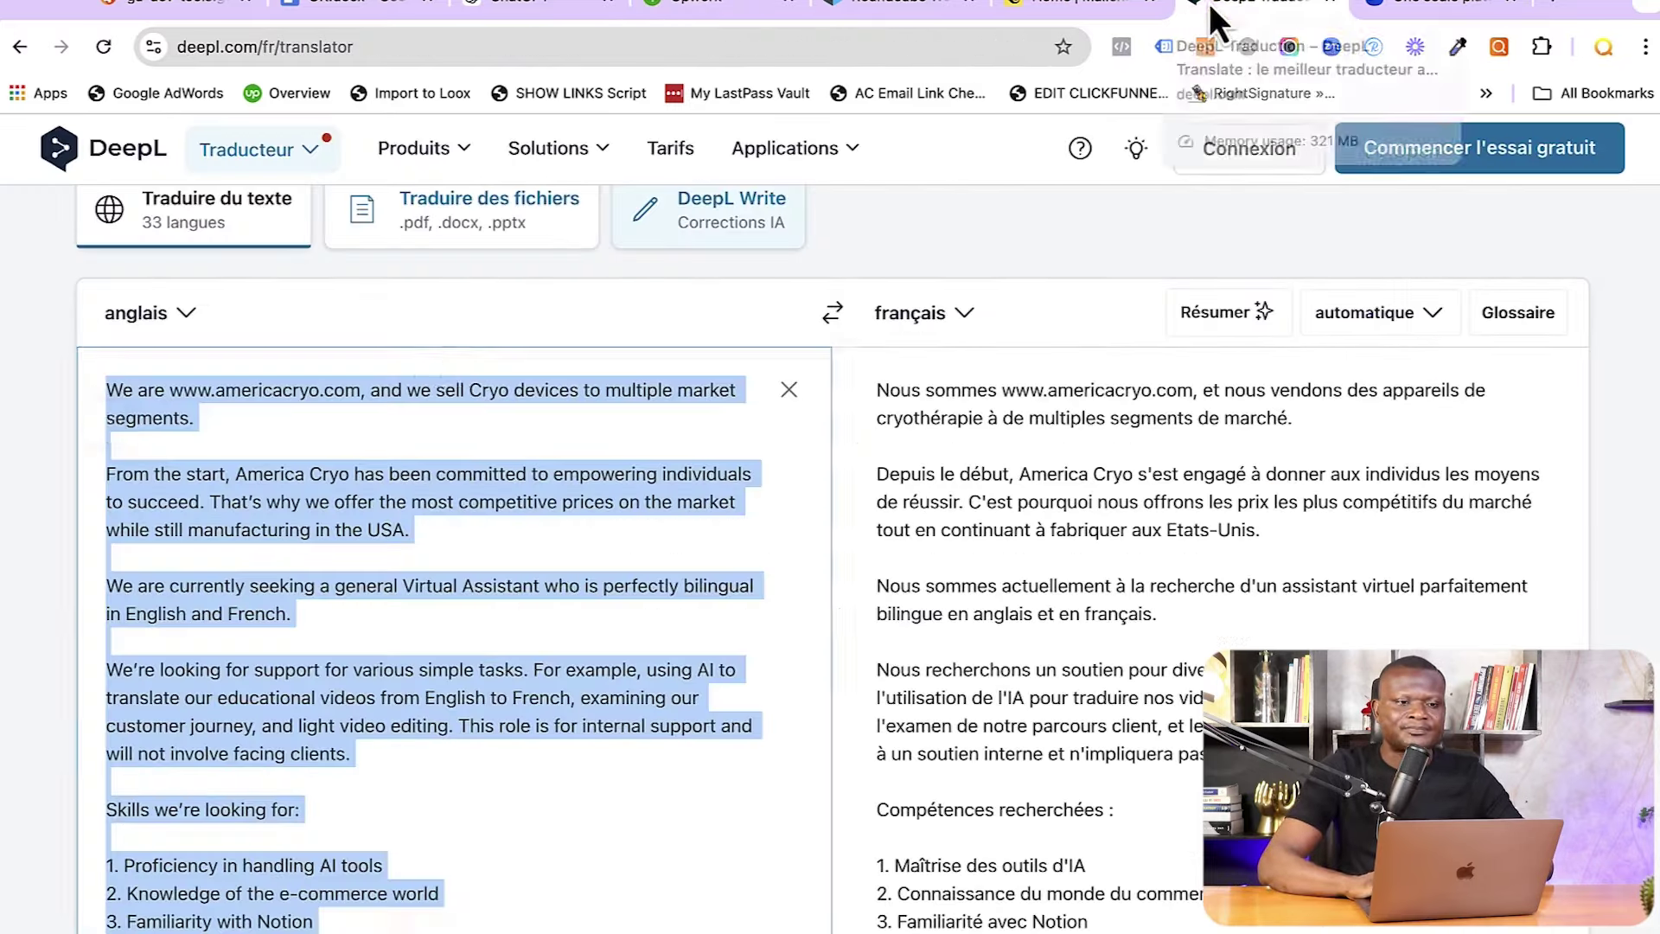
click(788, 389)
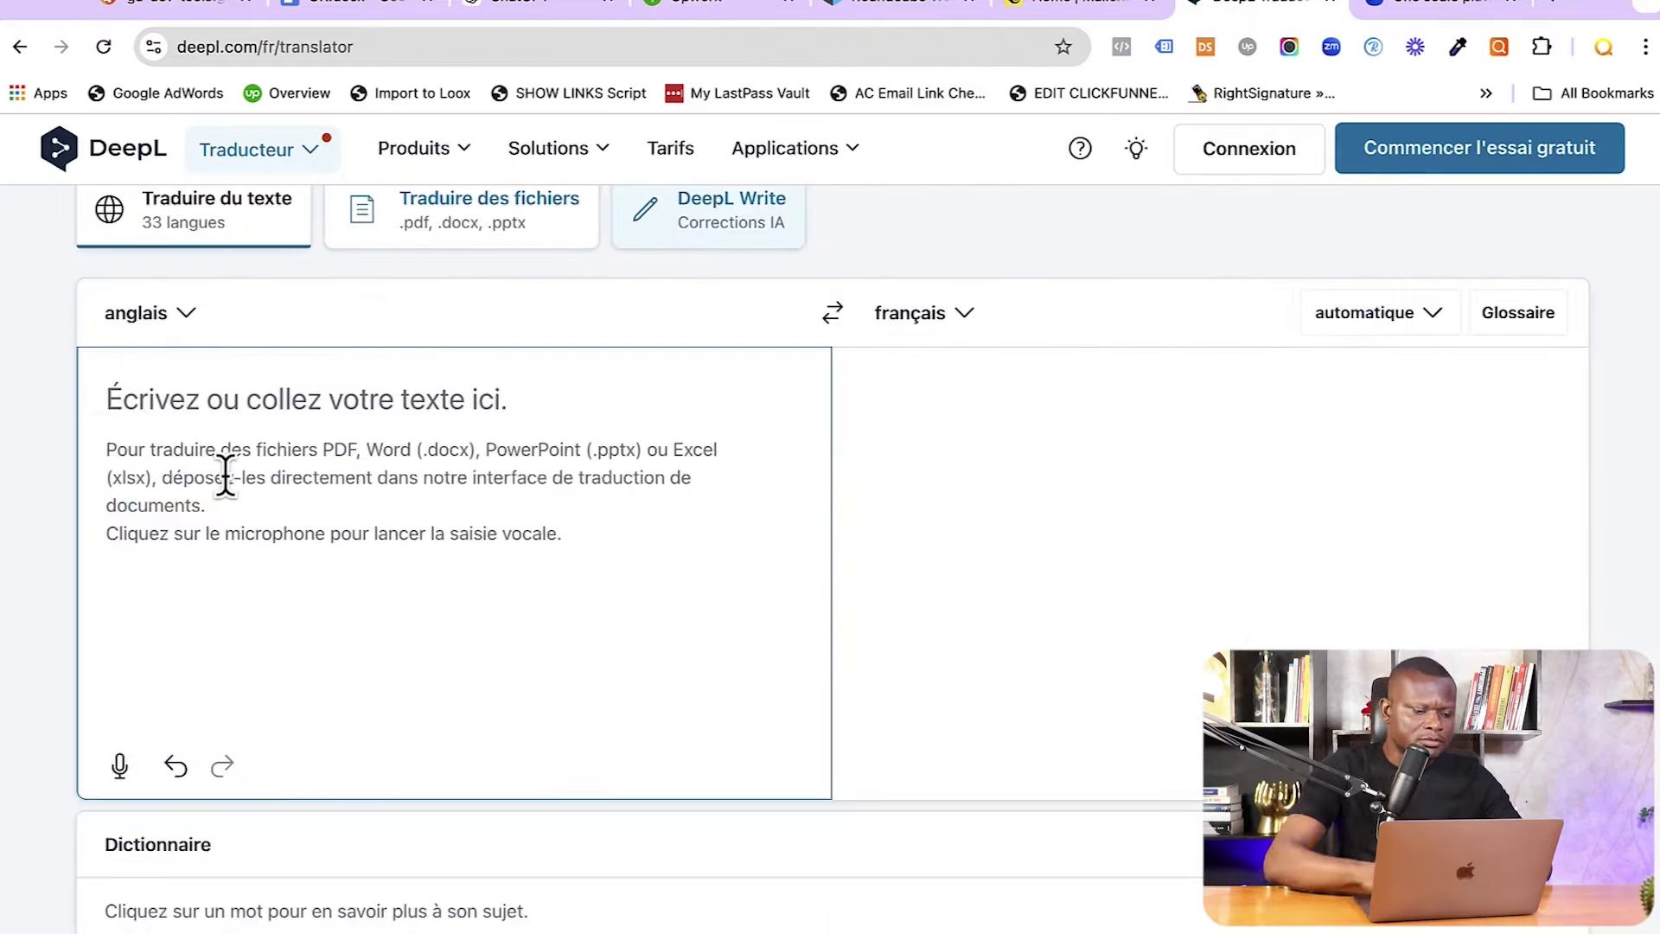
key(super+v)
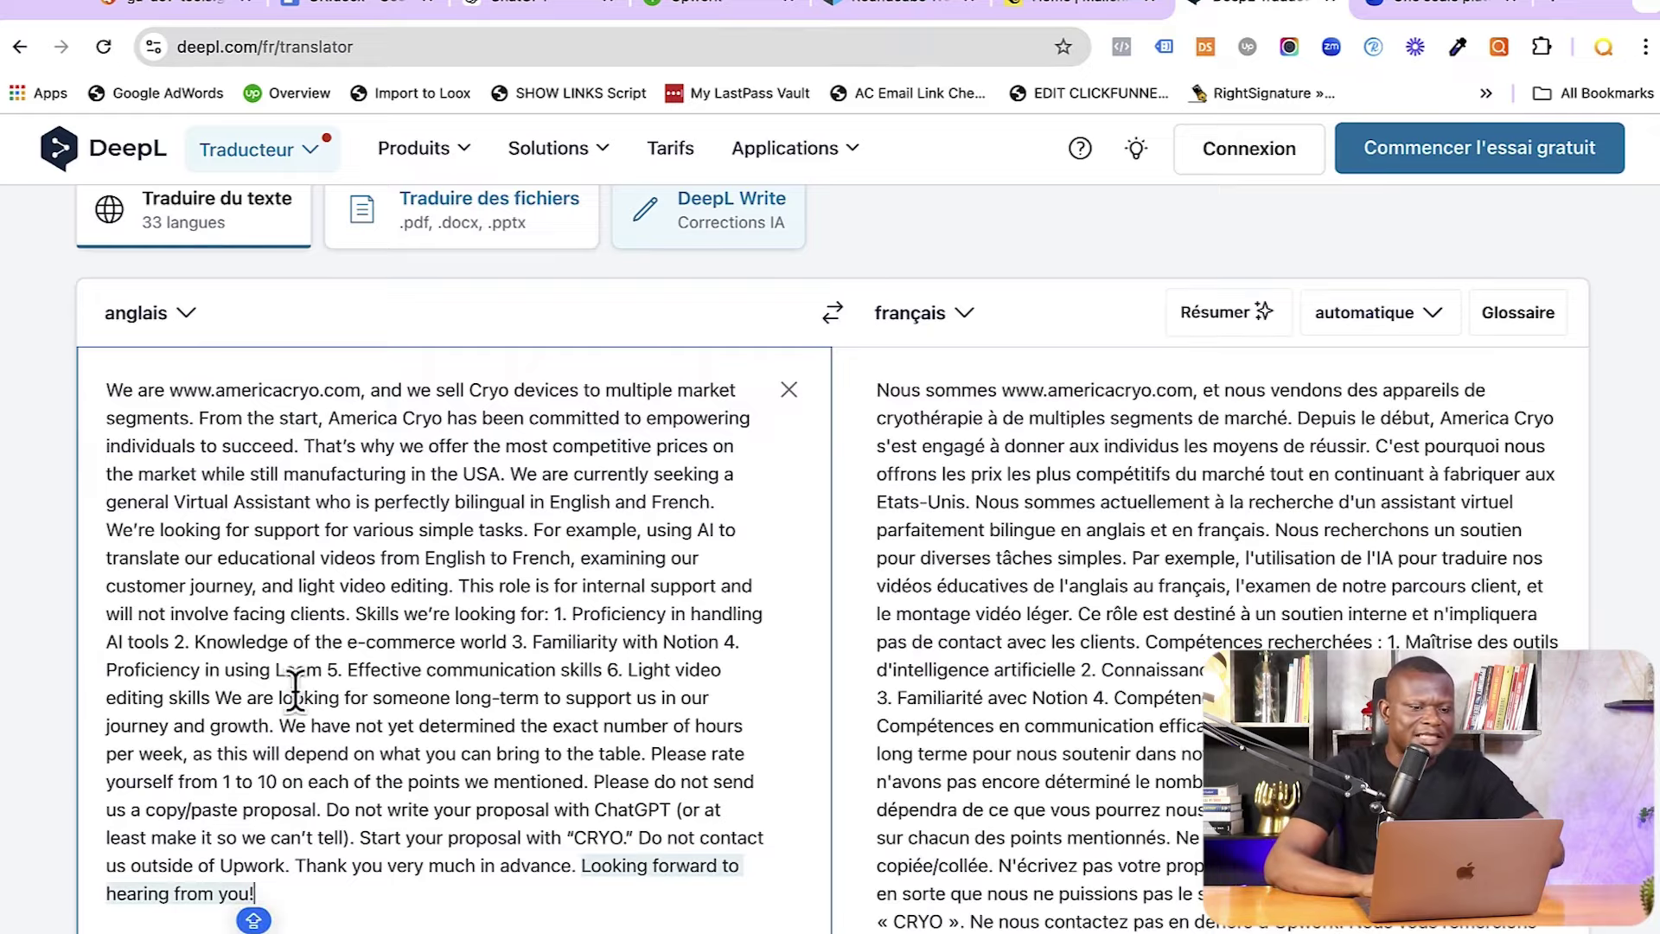
- Read through DeepL's French translation of the job's tasks, required skills and proposal instructions
scroll(1049, 690, down, 5)
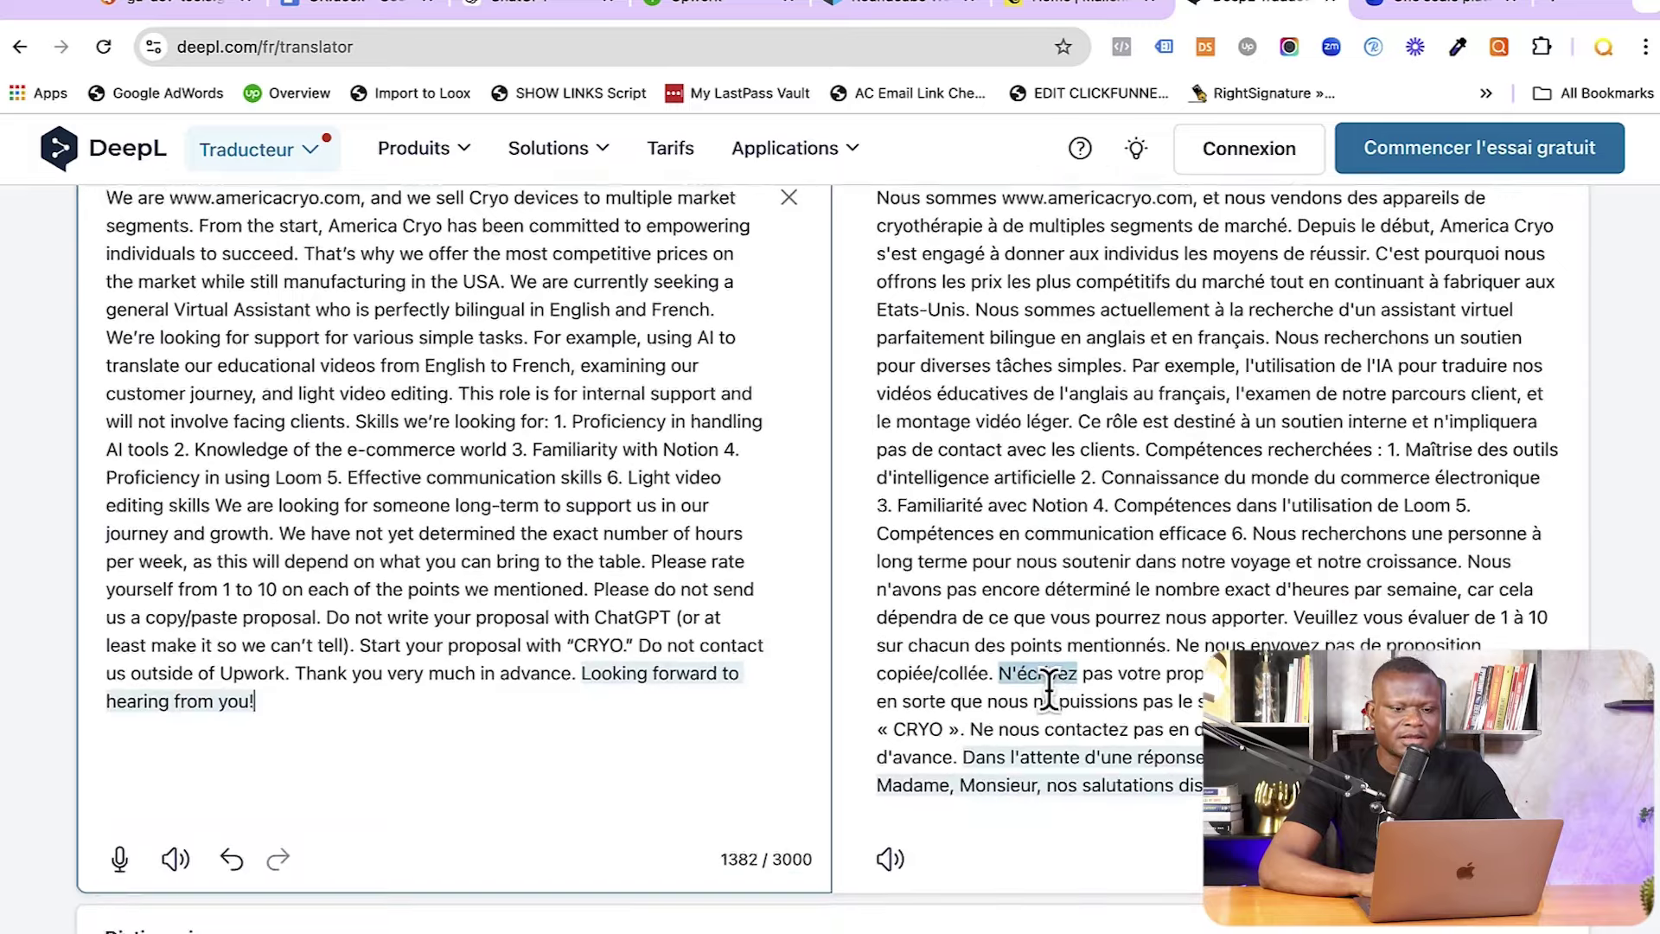
scroll(1049, 691, up, 4)
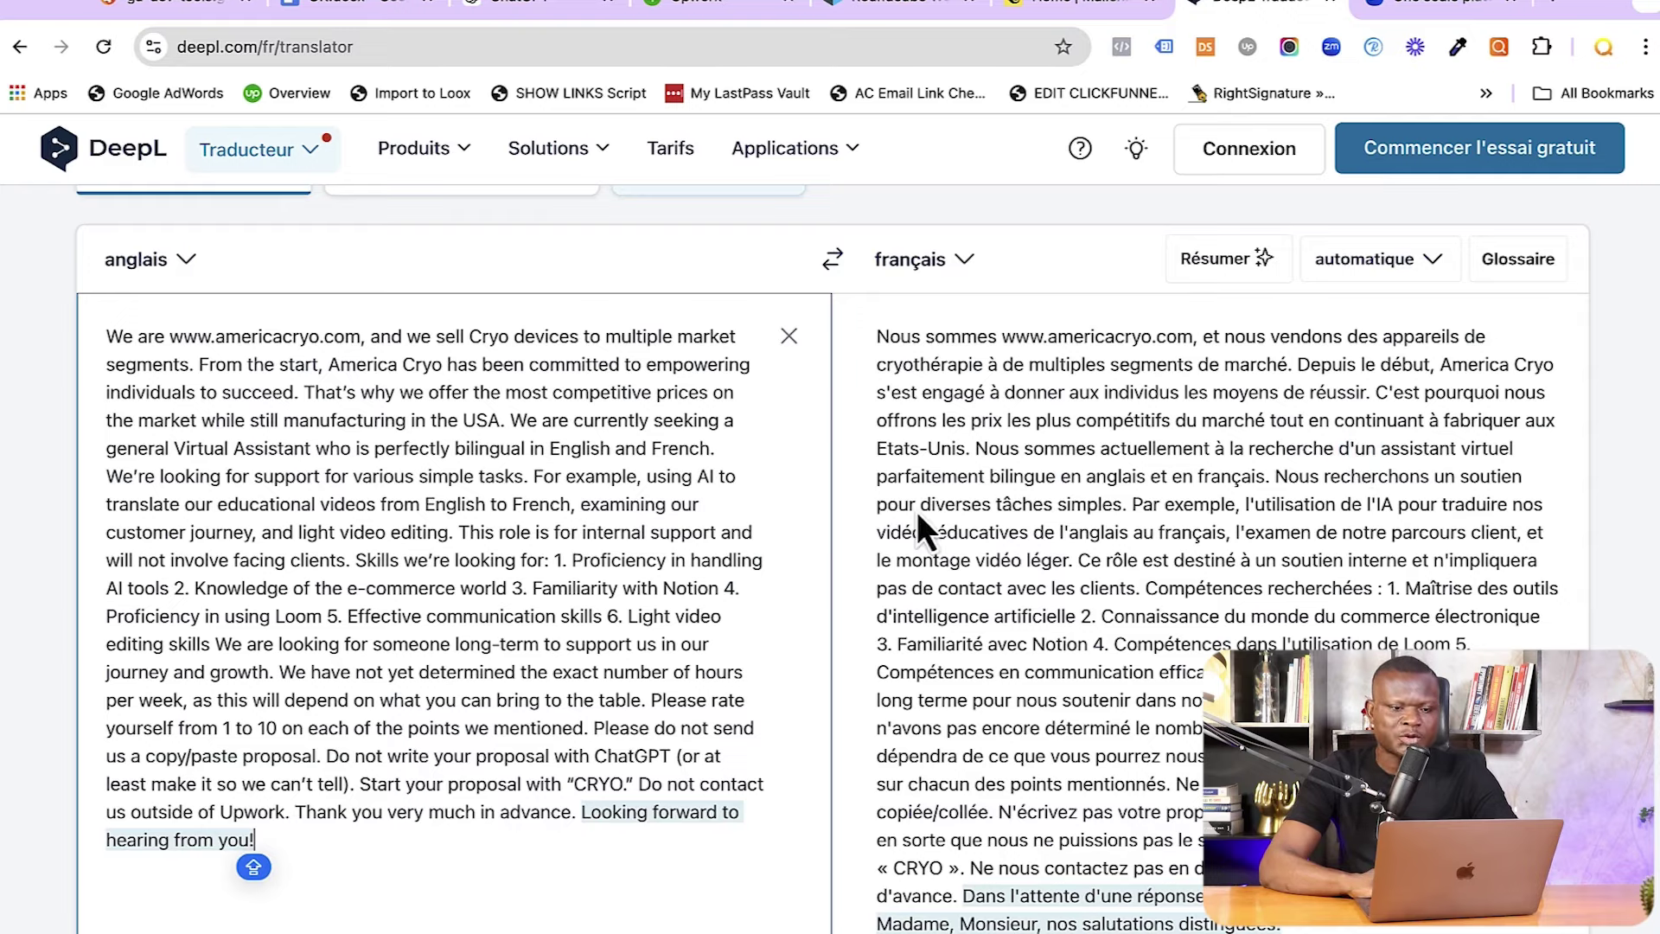
scroll(921, 559, down, 1)
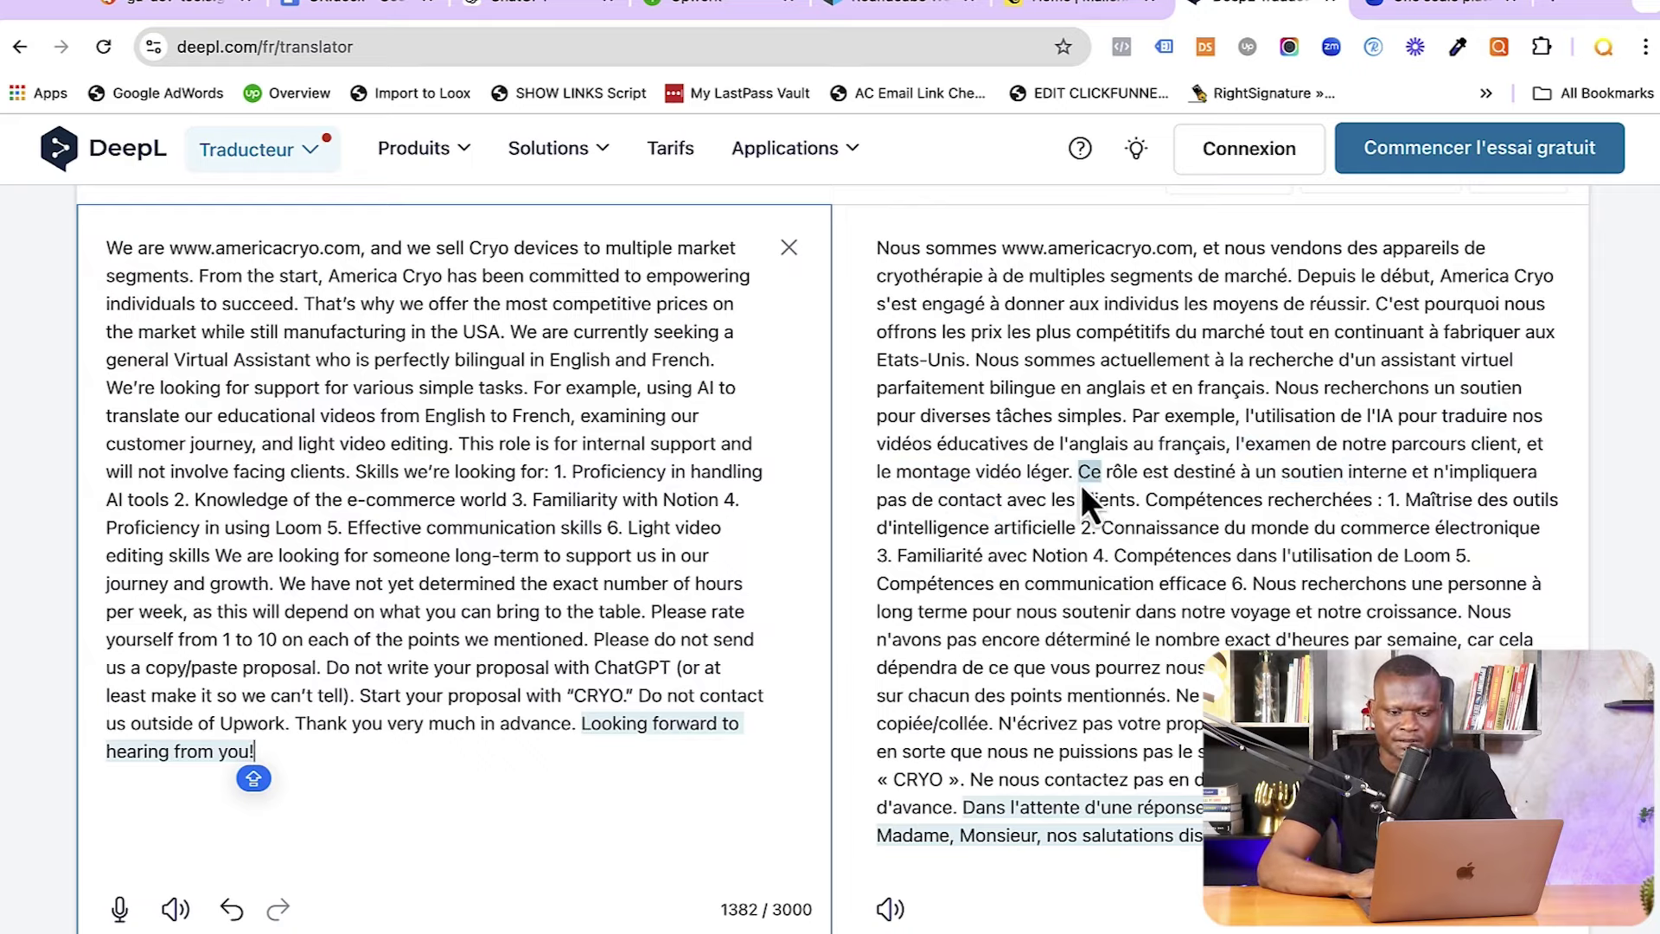
scroll(1086, 605, down, 1)
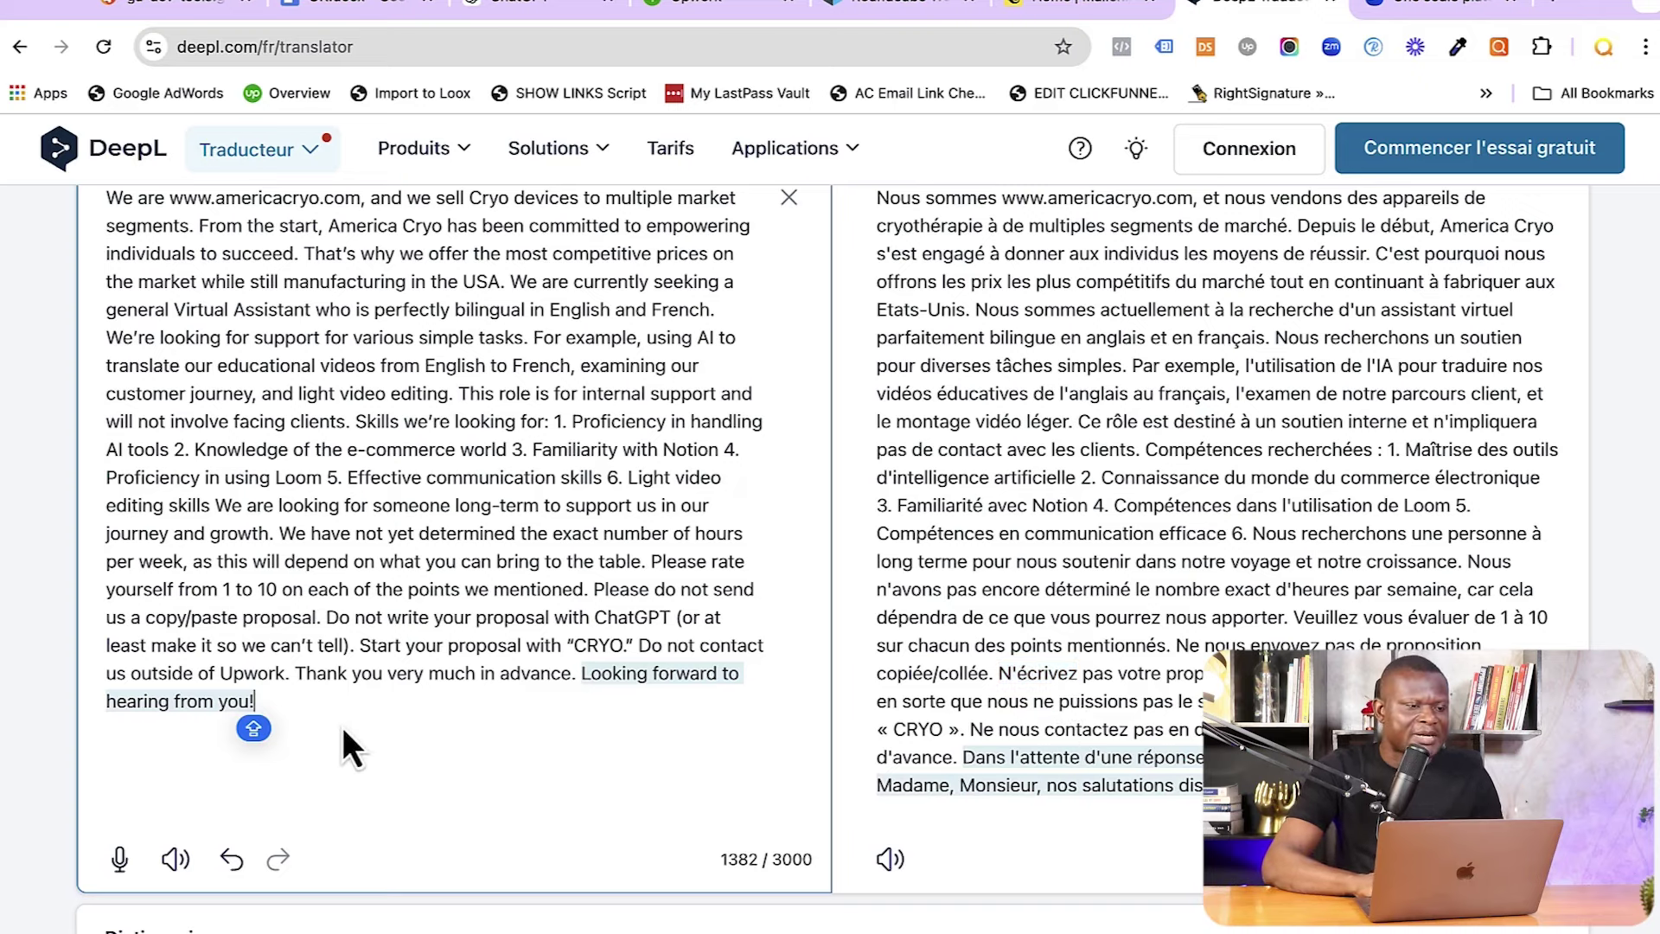
- Select the English job description in DeepL, then switch to ChatGPT and start a new chat, reloading the blank page
drag(343, 728, 108, 423)
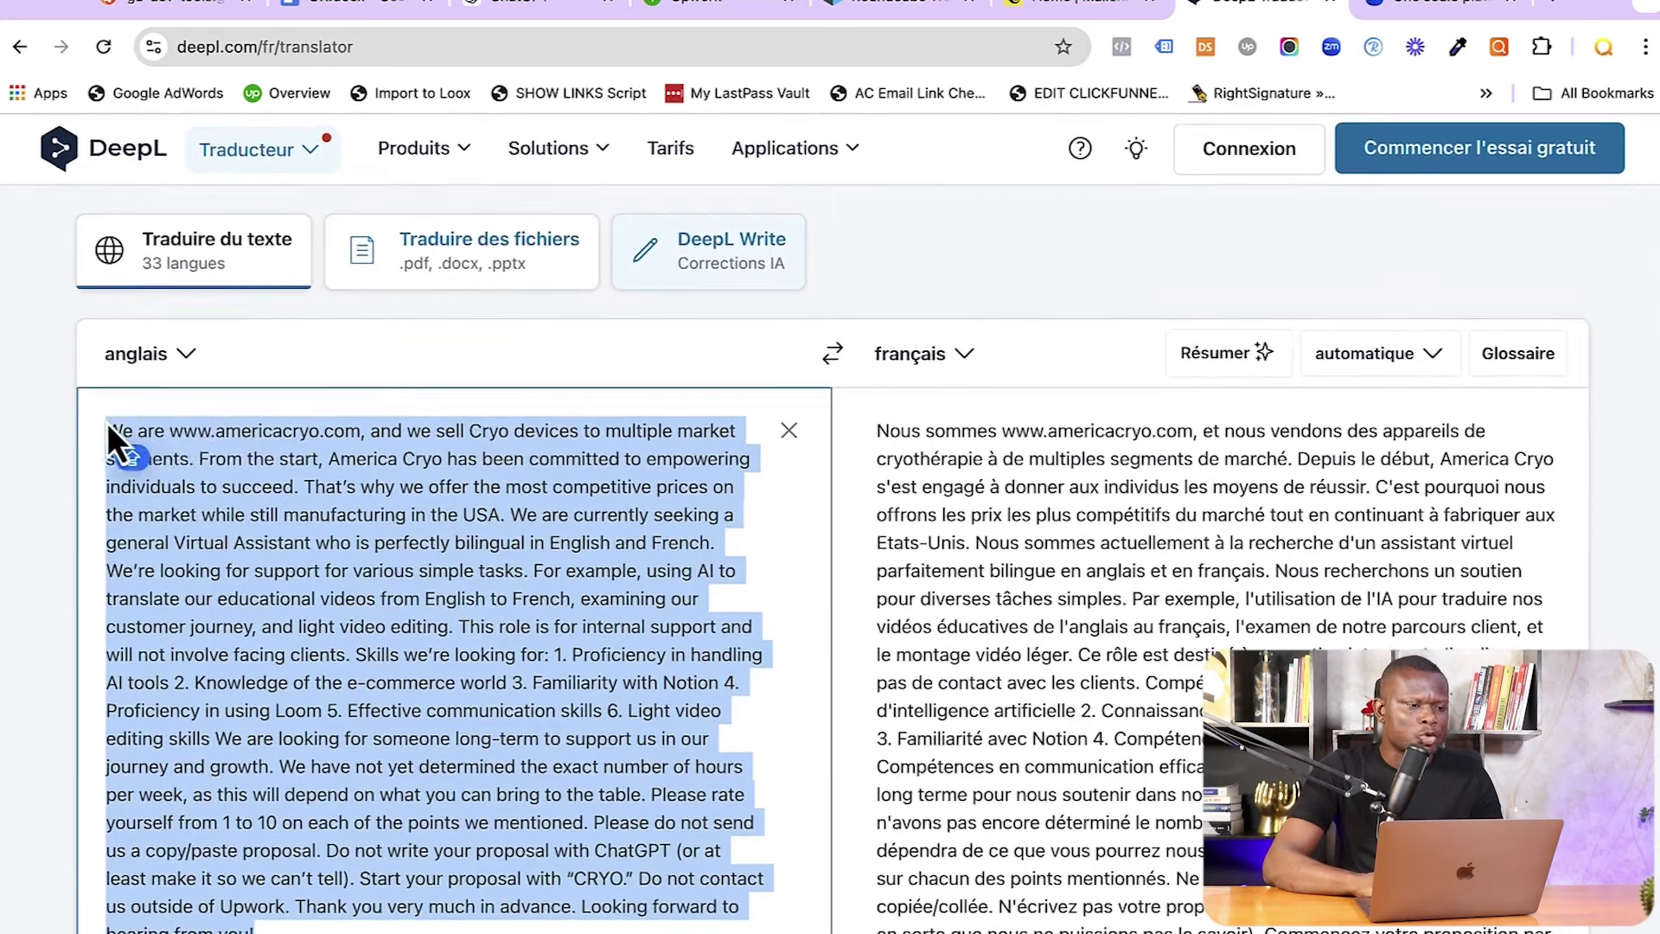
click(488, 4)
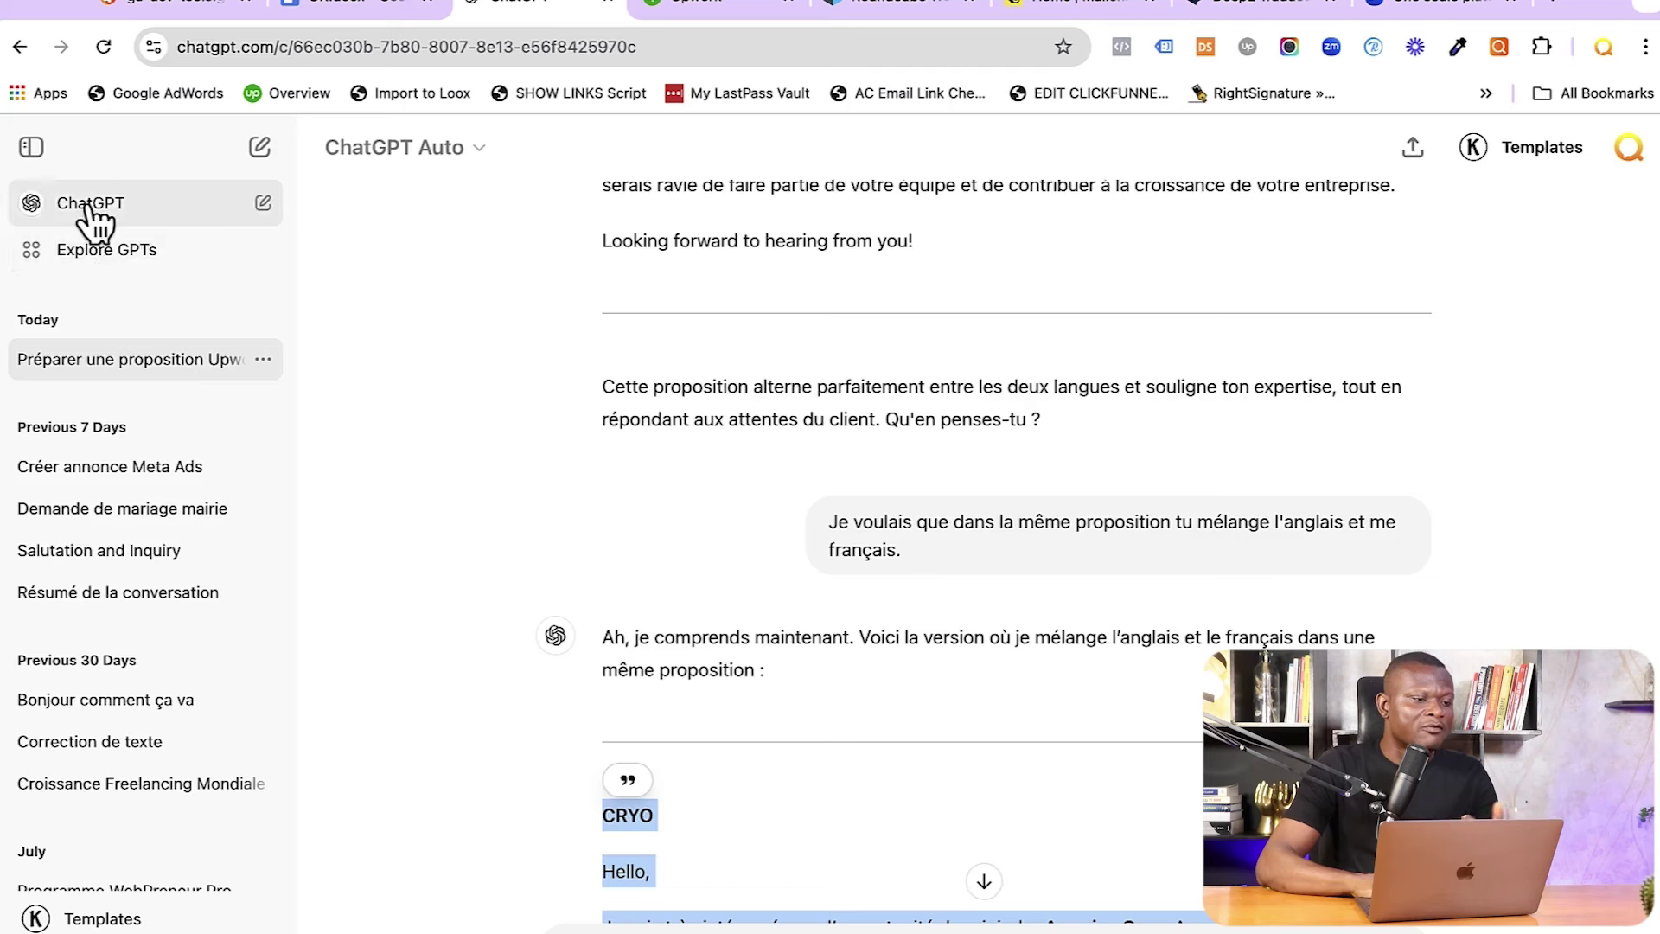
click(88, 209)
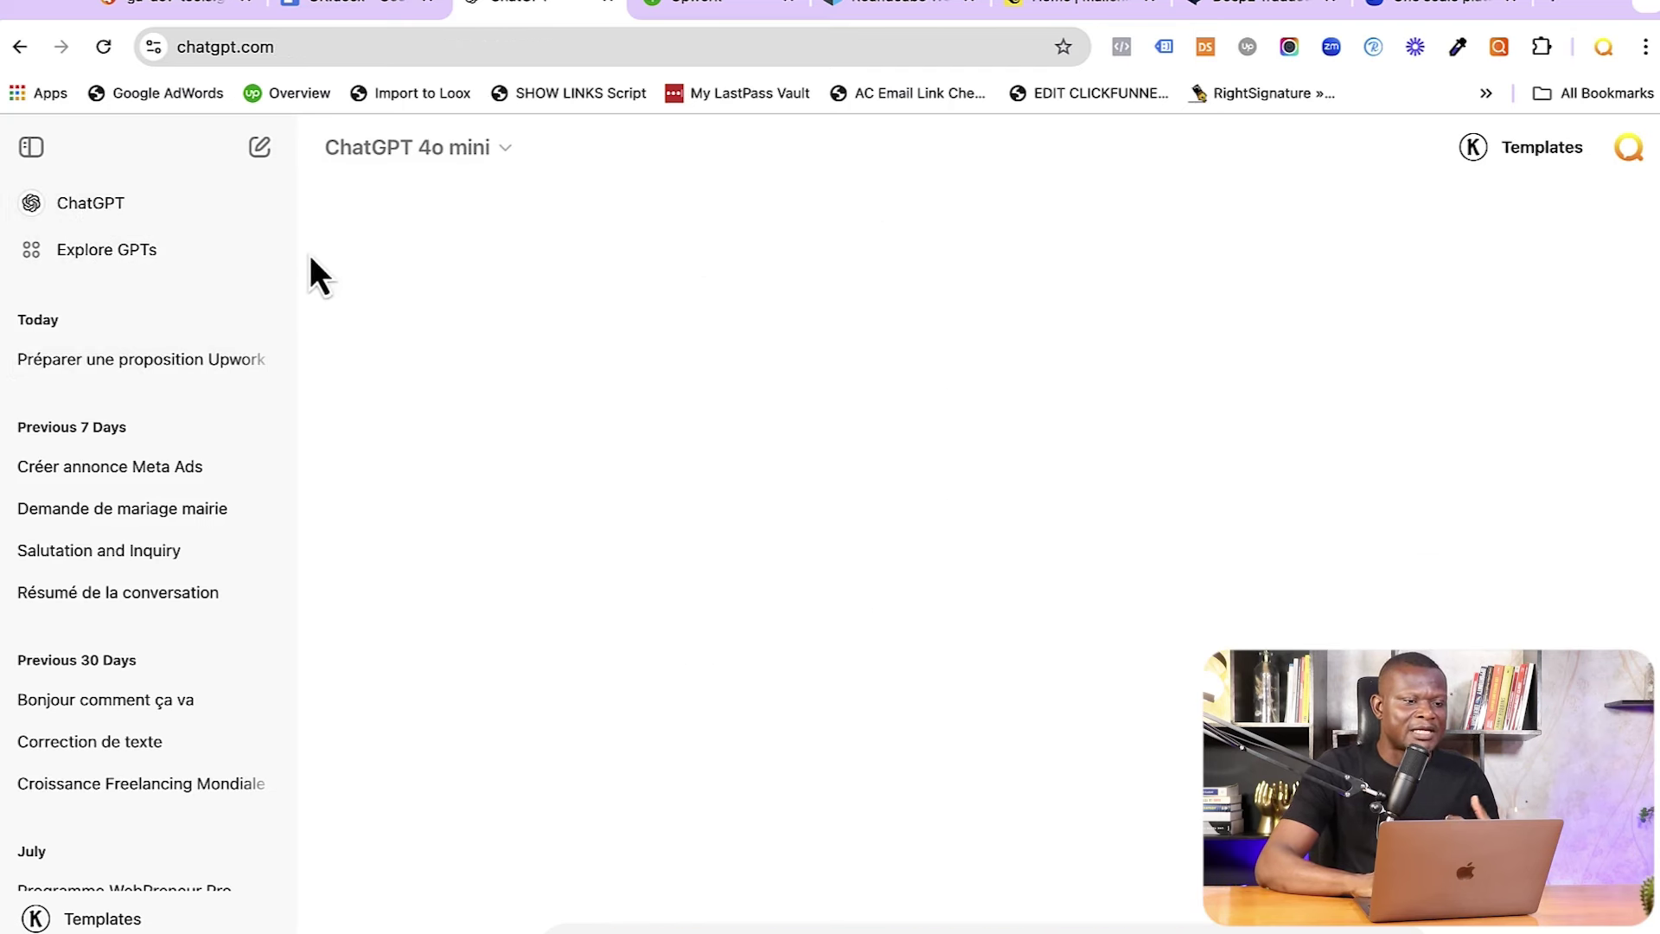
click(499, 156)
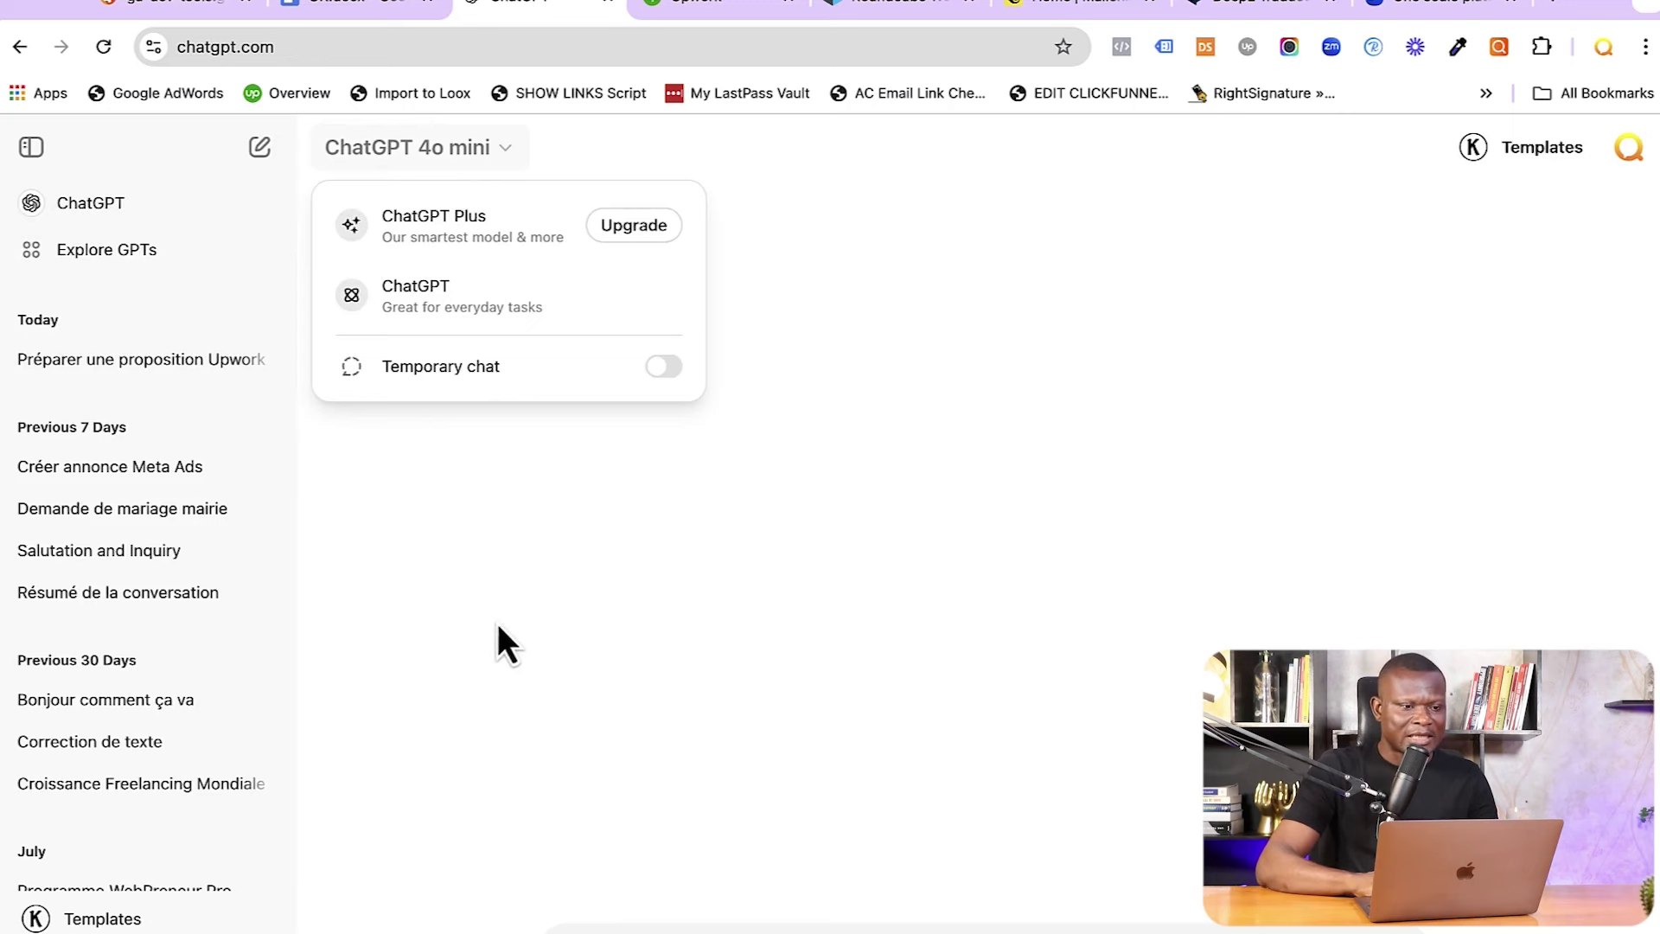
click(453, 632)
click(432, 155)
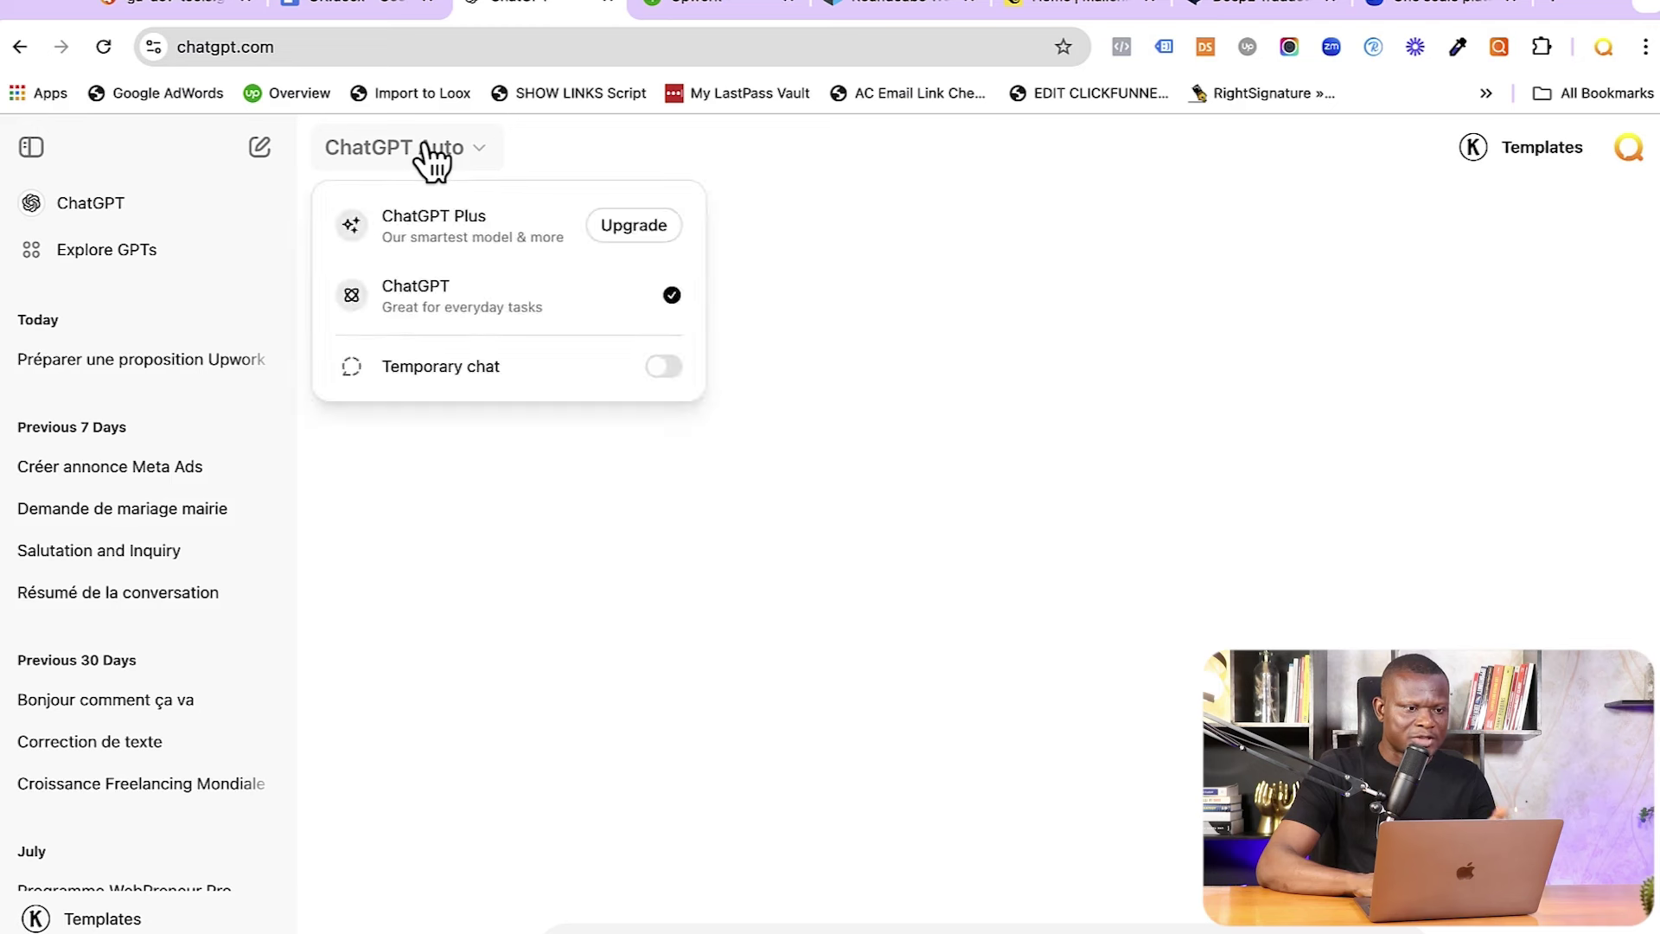
click(947, 396)
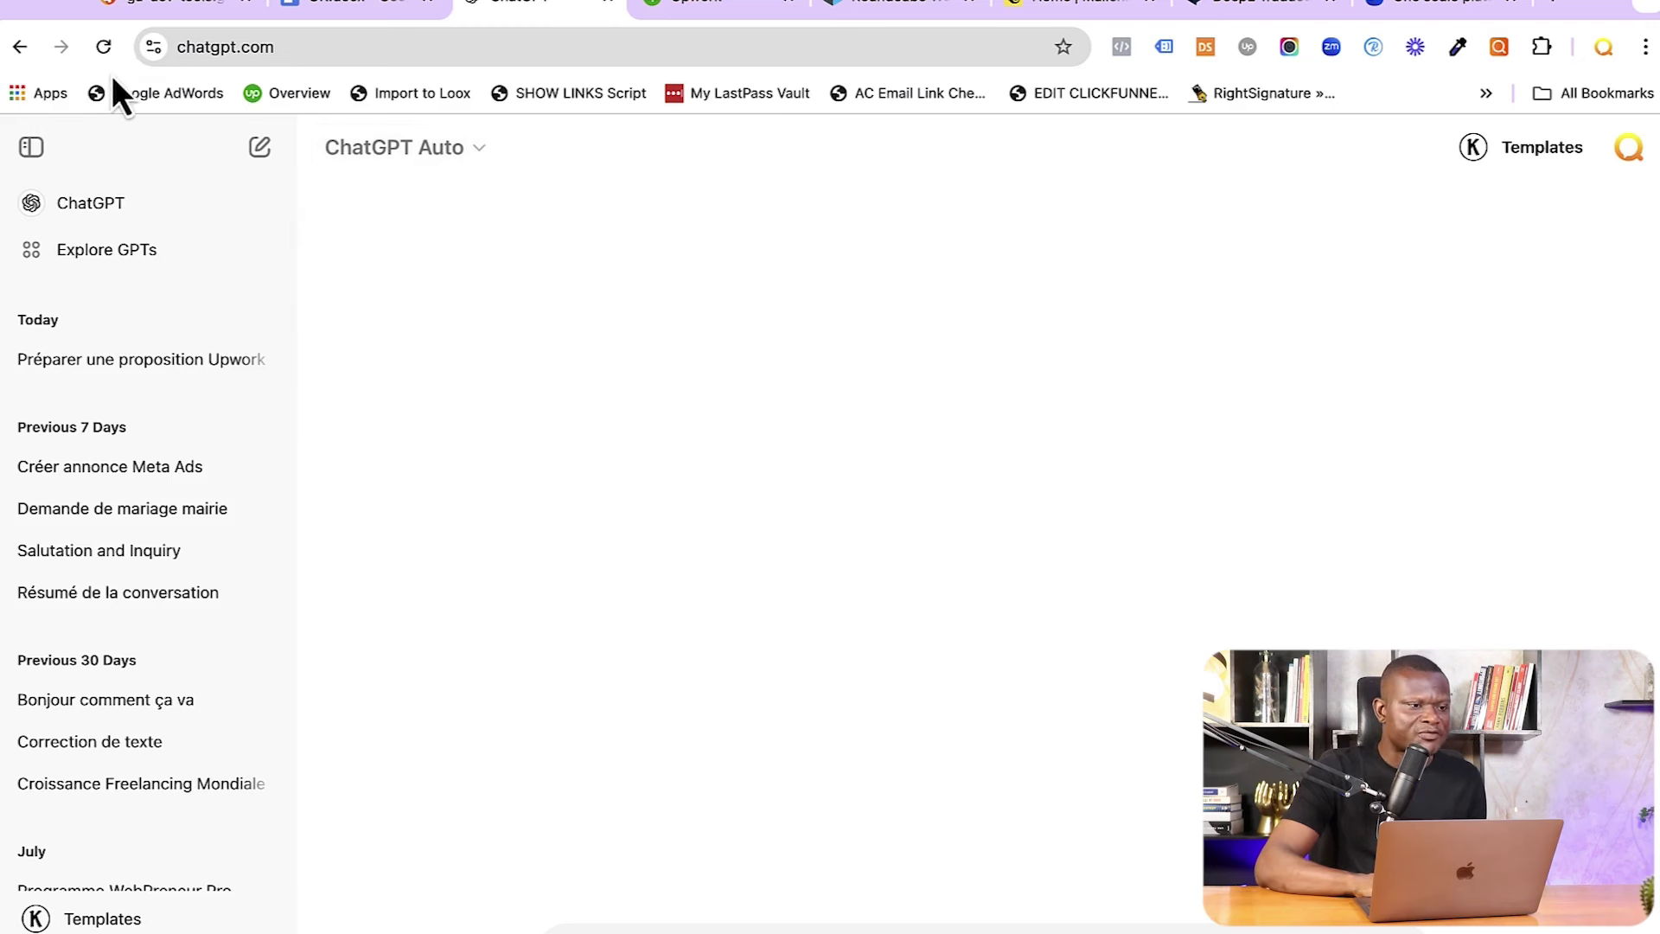
click(103, 46)
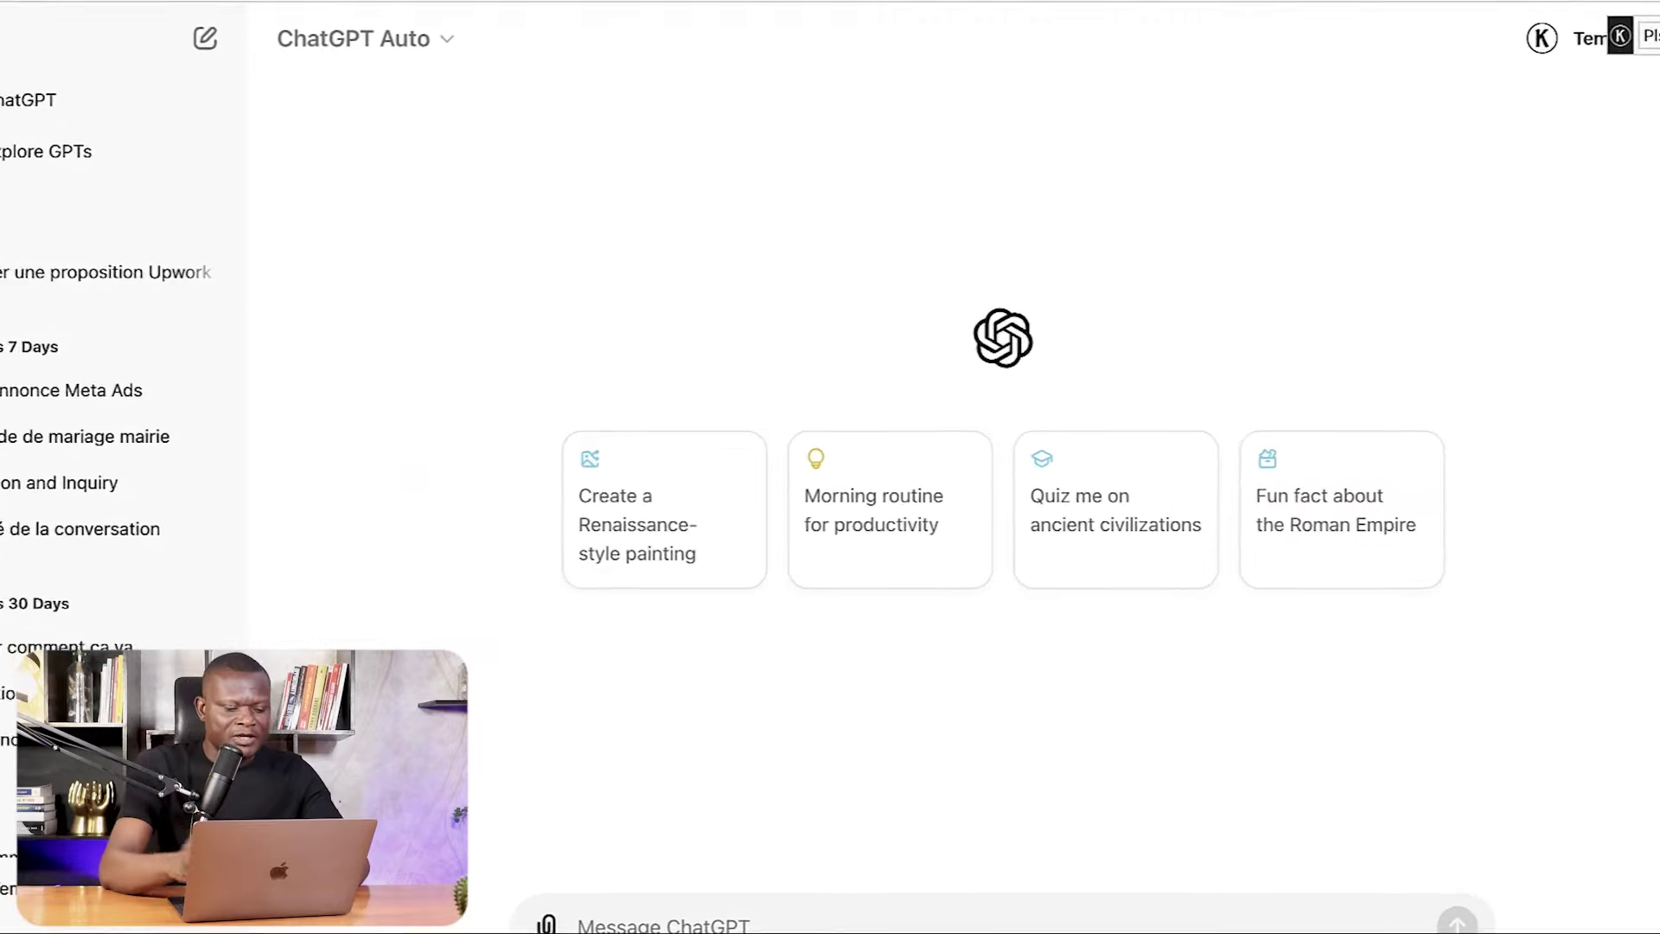
- Begin the ChatGPT message with "Bonjour! Je suis entrain de vouloir soumettre une offre sur UpwORK."
text(Bonjour!)
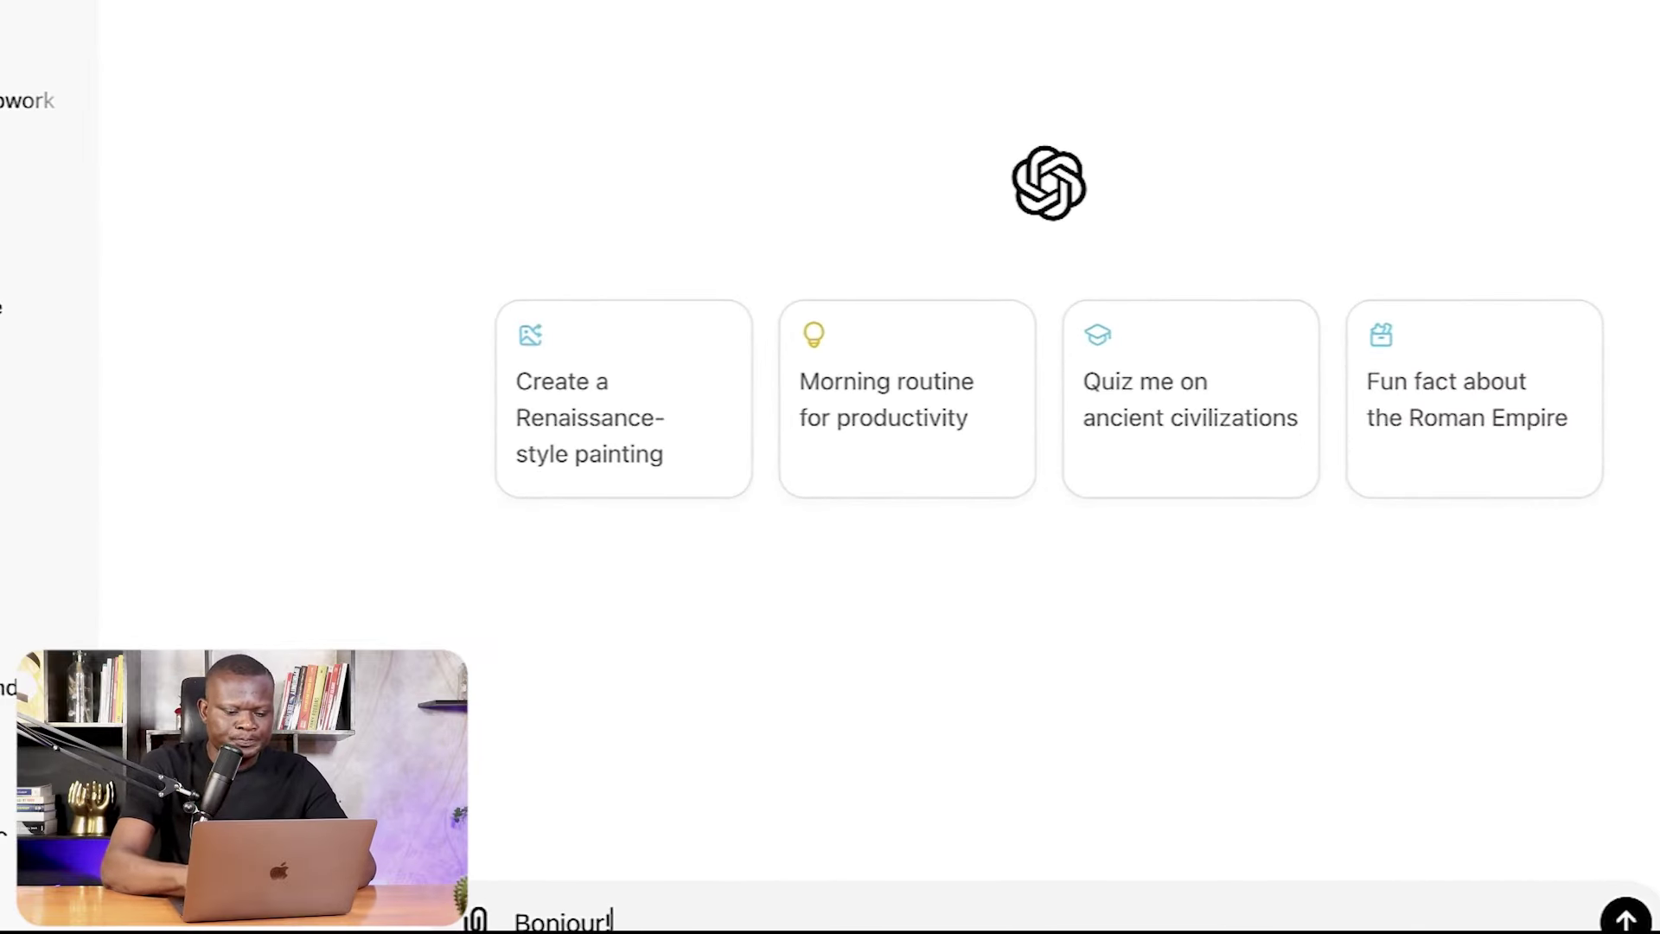
text( Je suis entr)
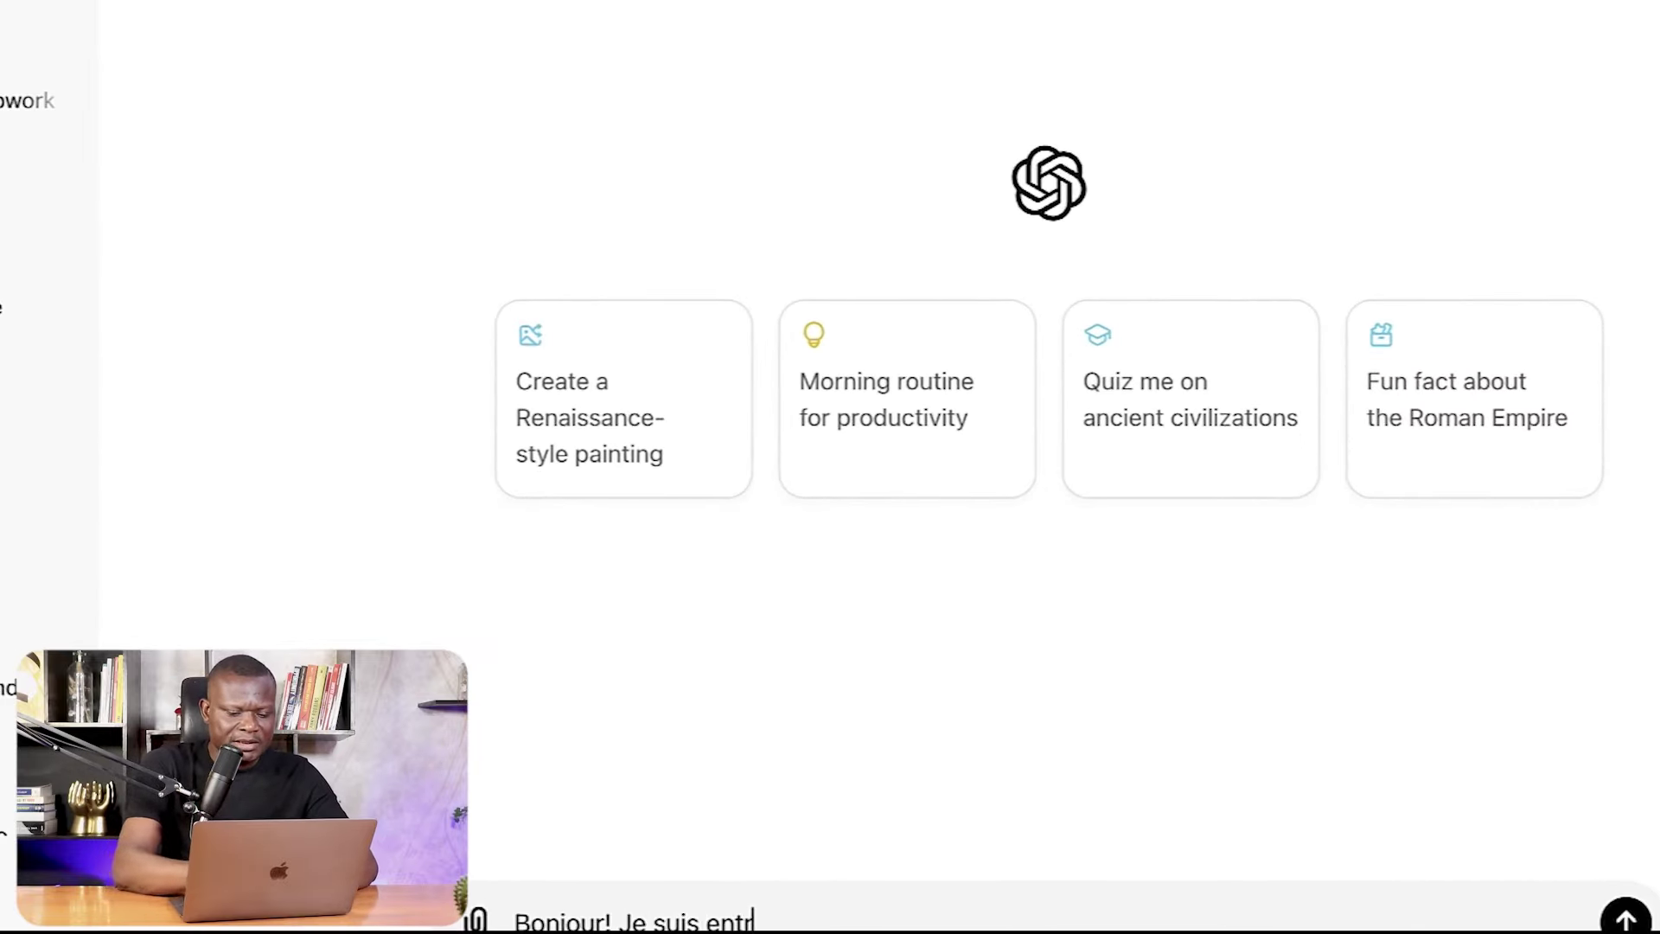
text(ain de vouloir)
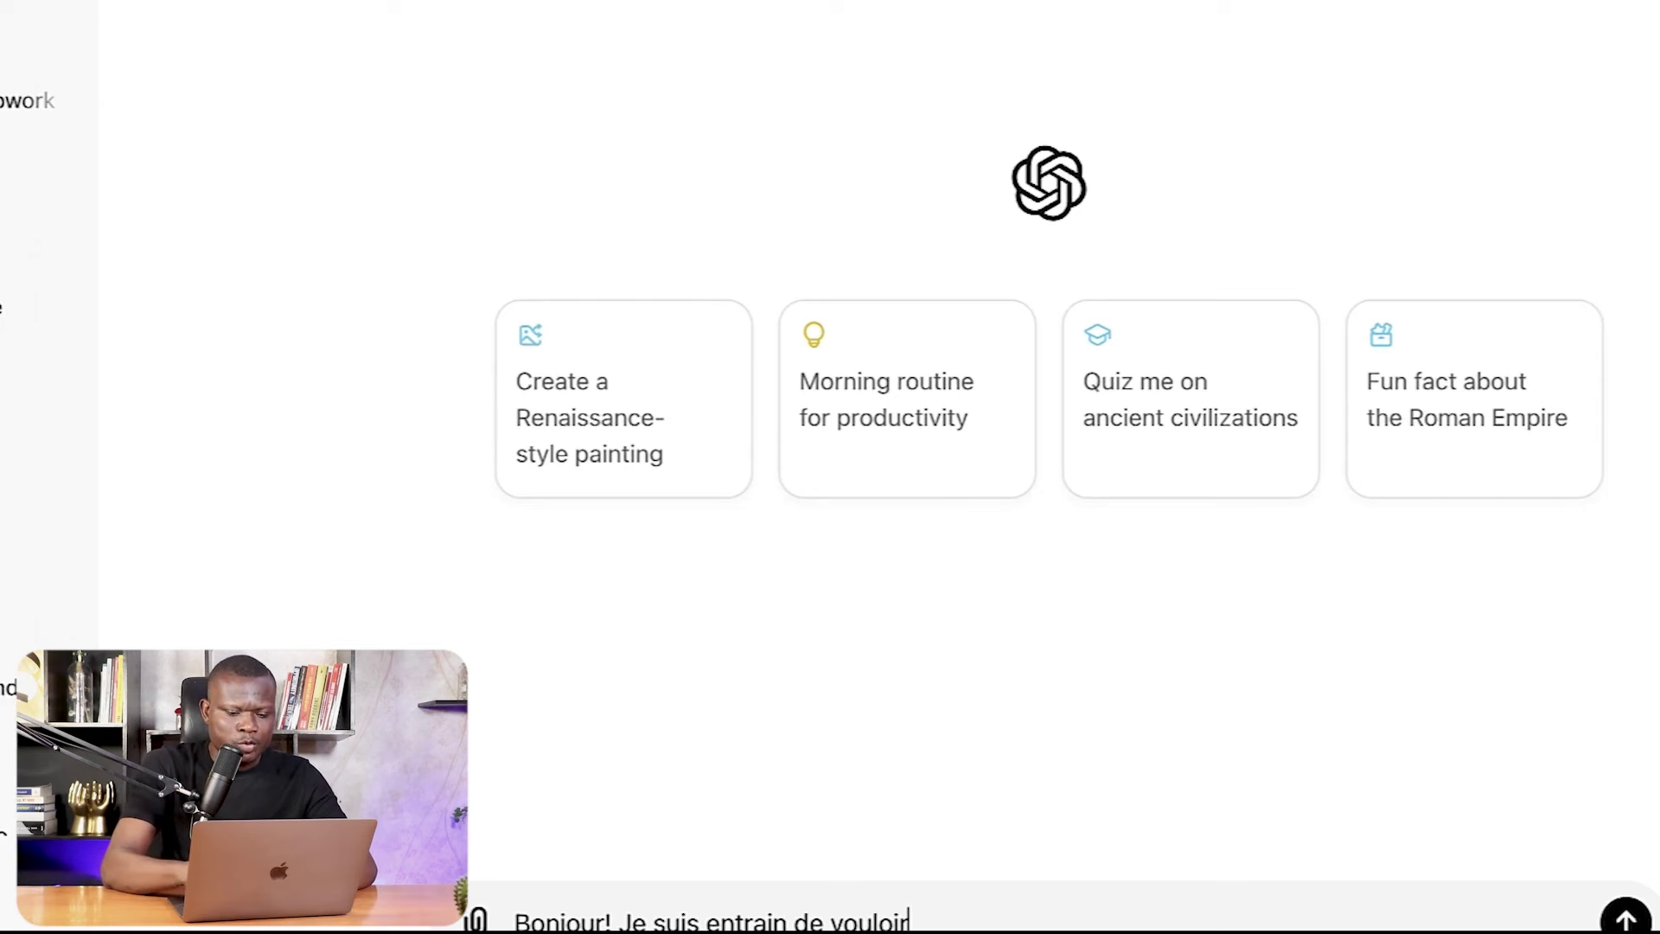
text( soumettre )
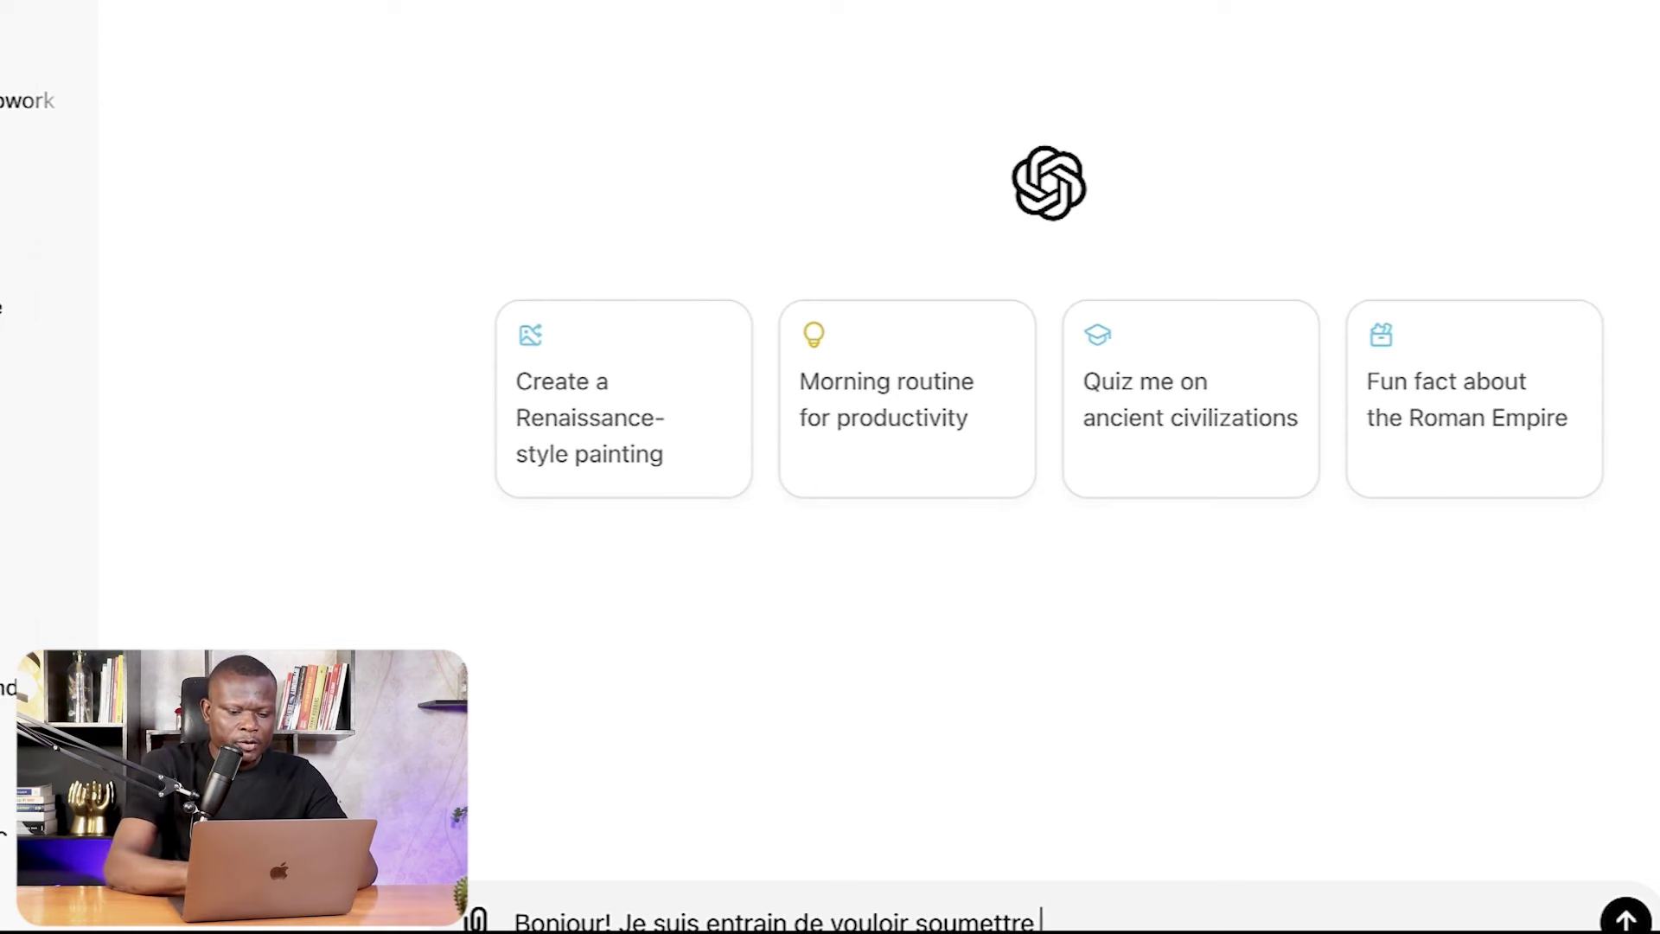
text(une ofrre su)
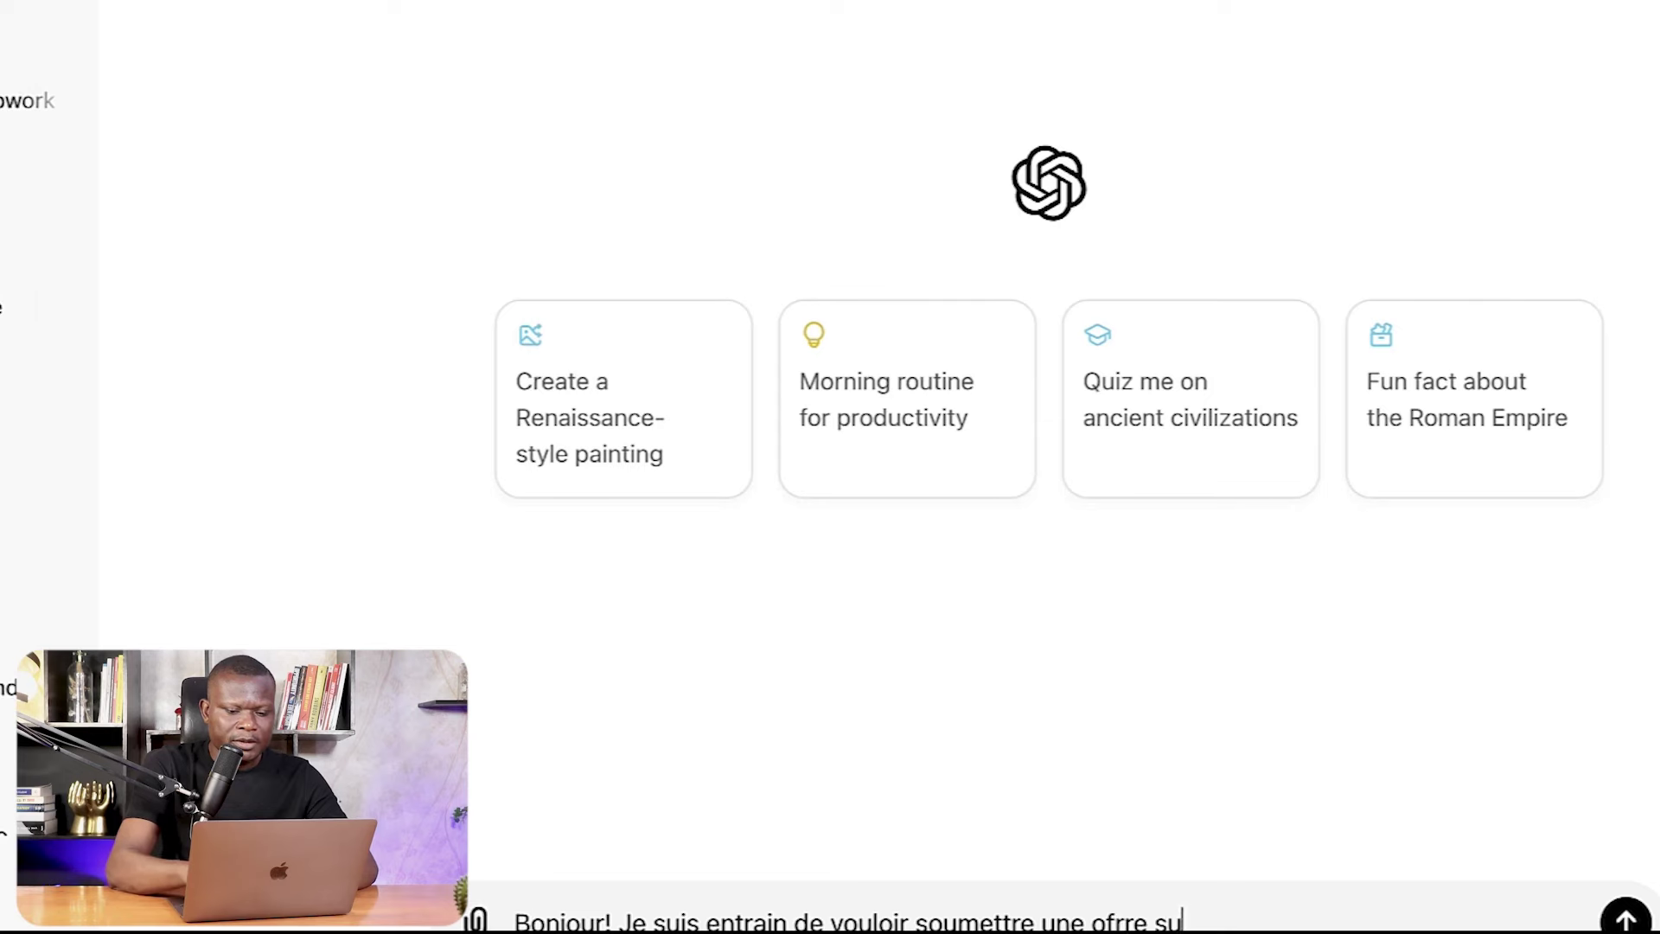
key(BackSpace)
key(BackSpace)
key(BackSpace)
key(BackSpace)
key(BackSpace)
key(BackSpace)
text(fre)
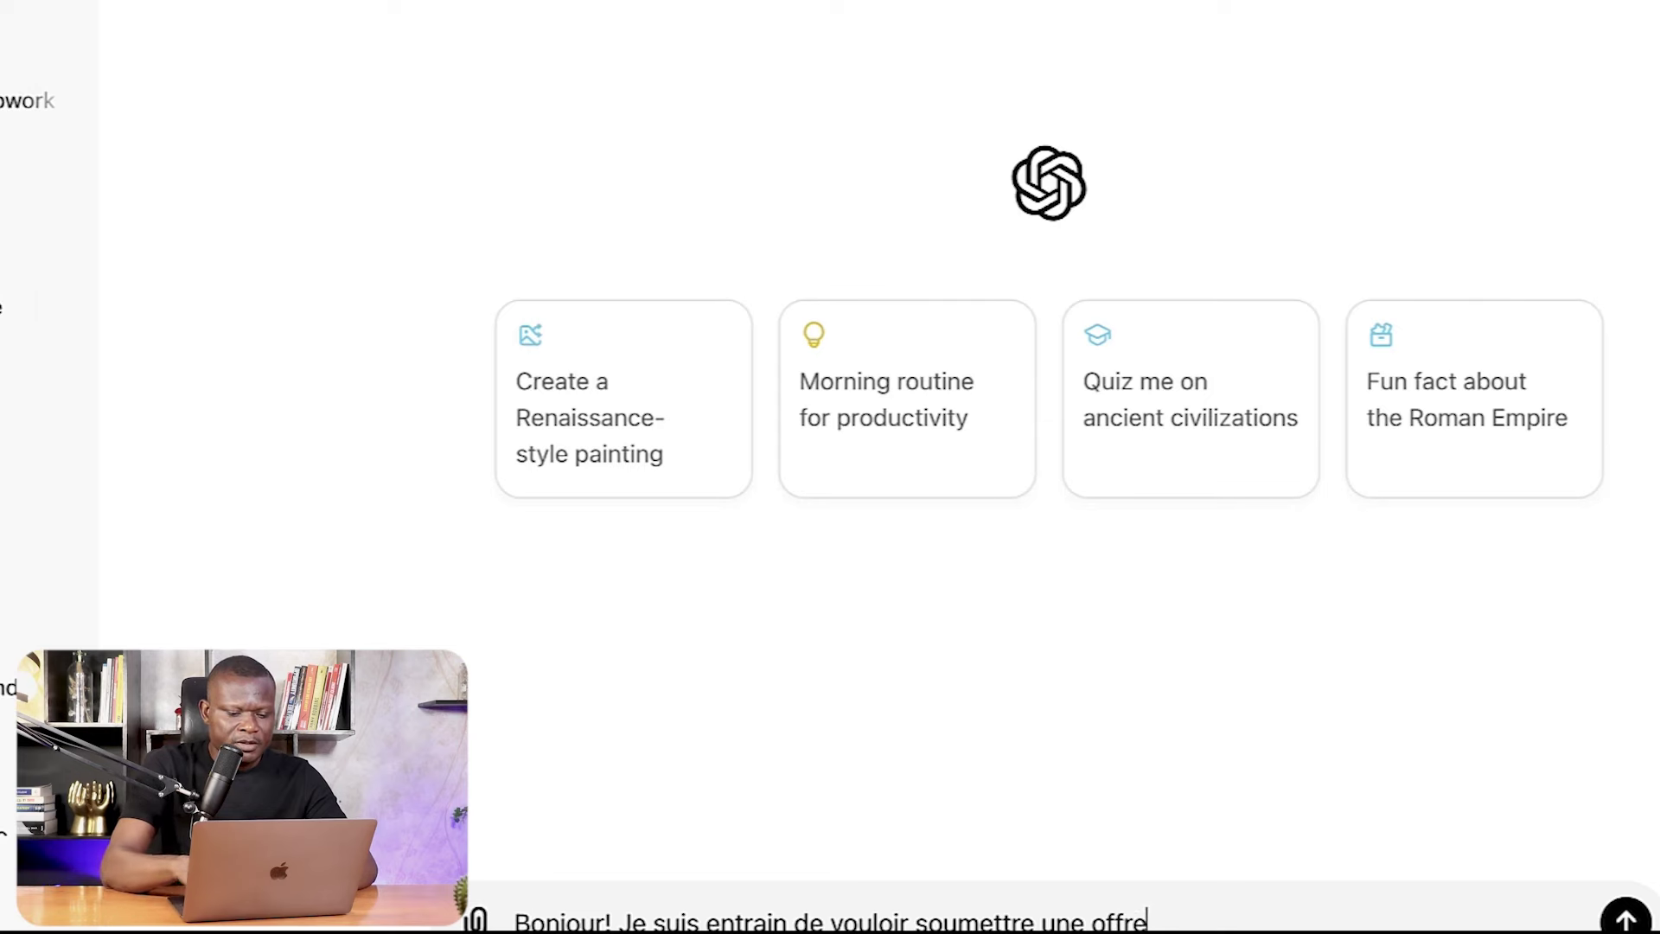
text( sur UpwOR)
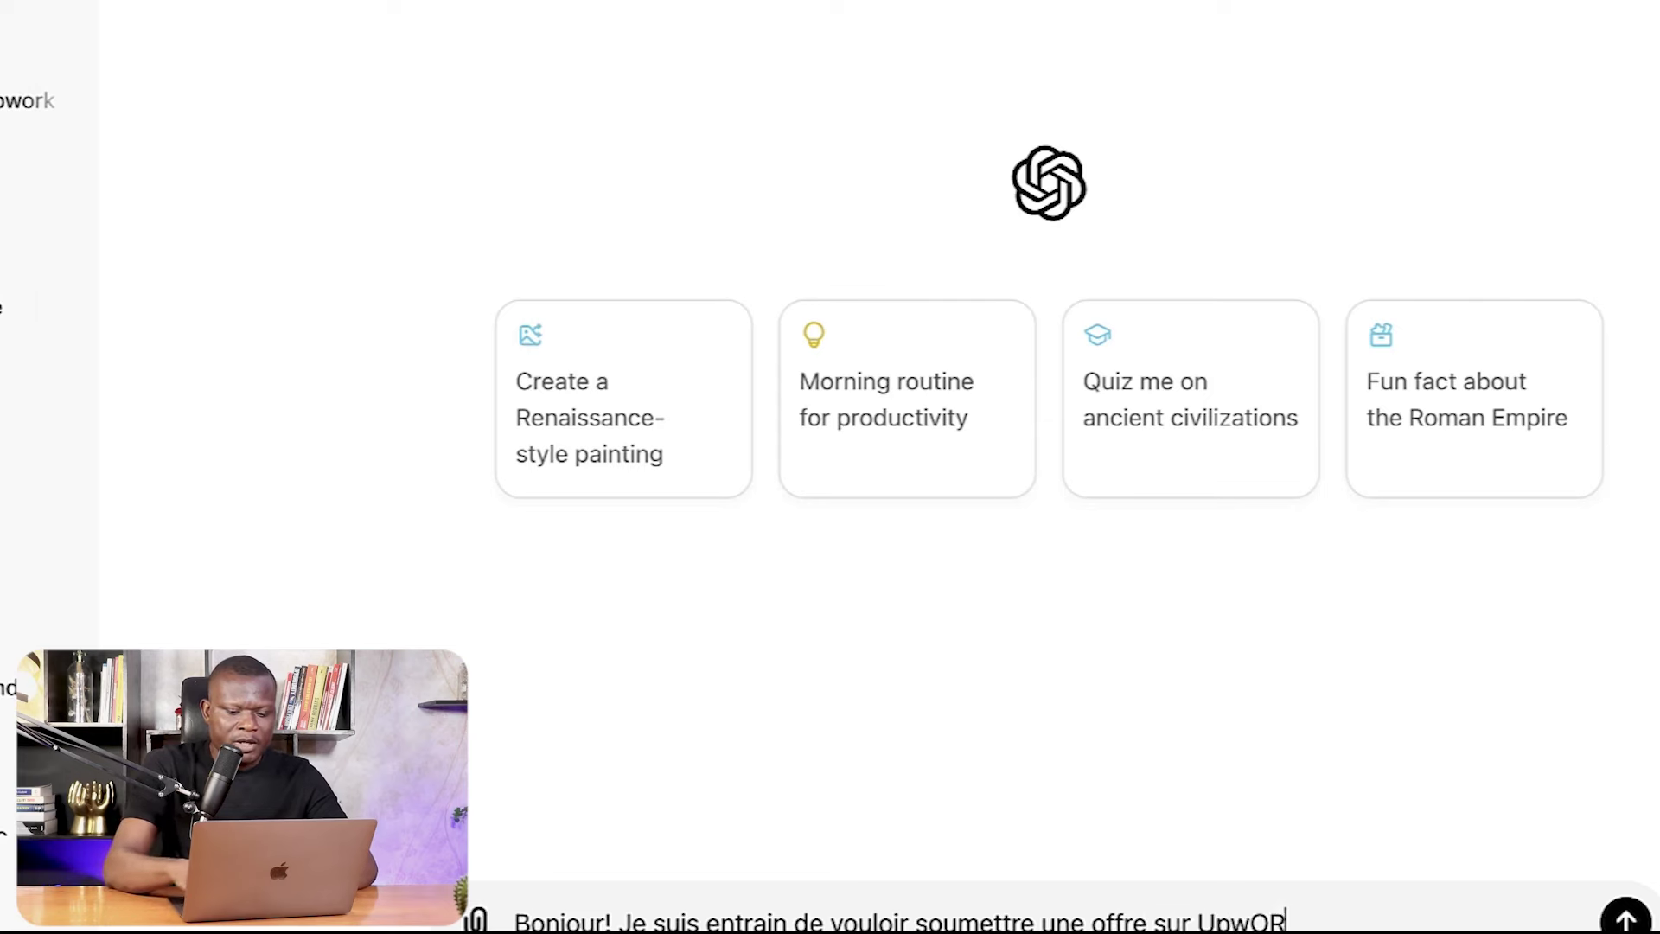
text(K  J)
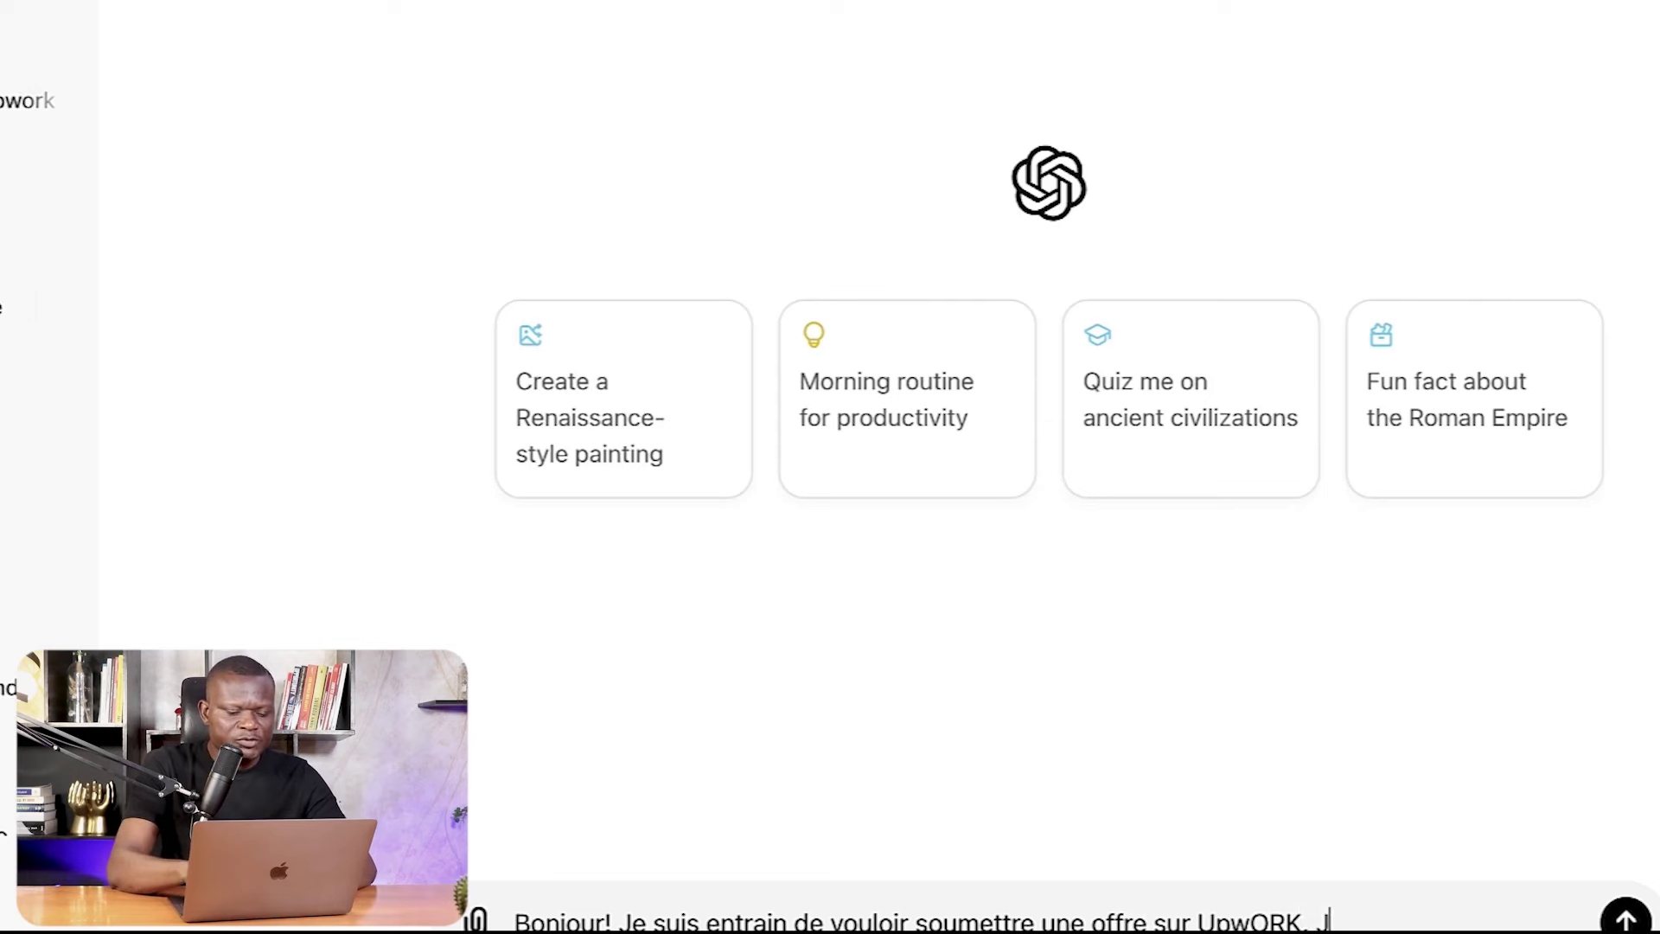
- Continue the message after the Upwork sentence with "Je vais te donner le contenu de l'offre"
text(e vais te donne)
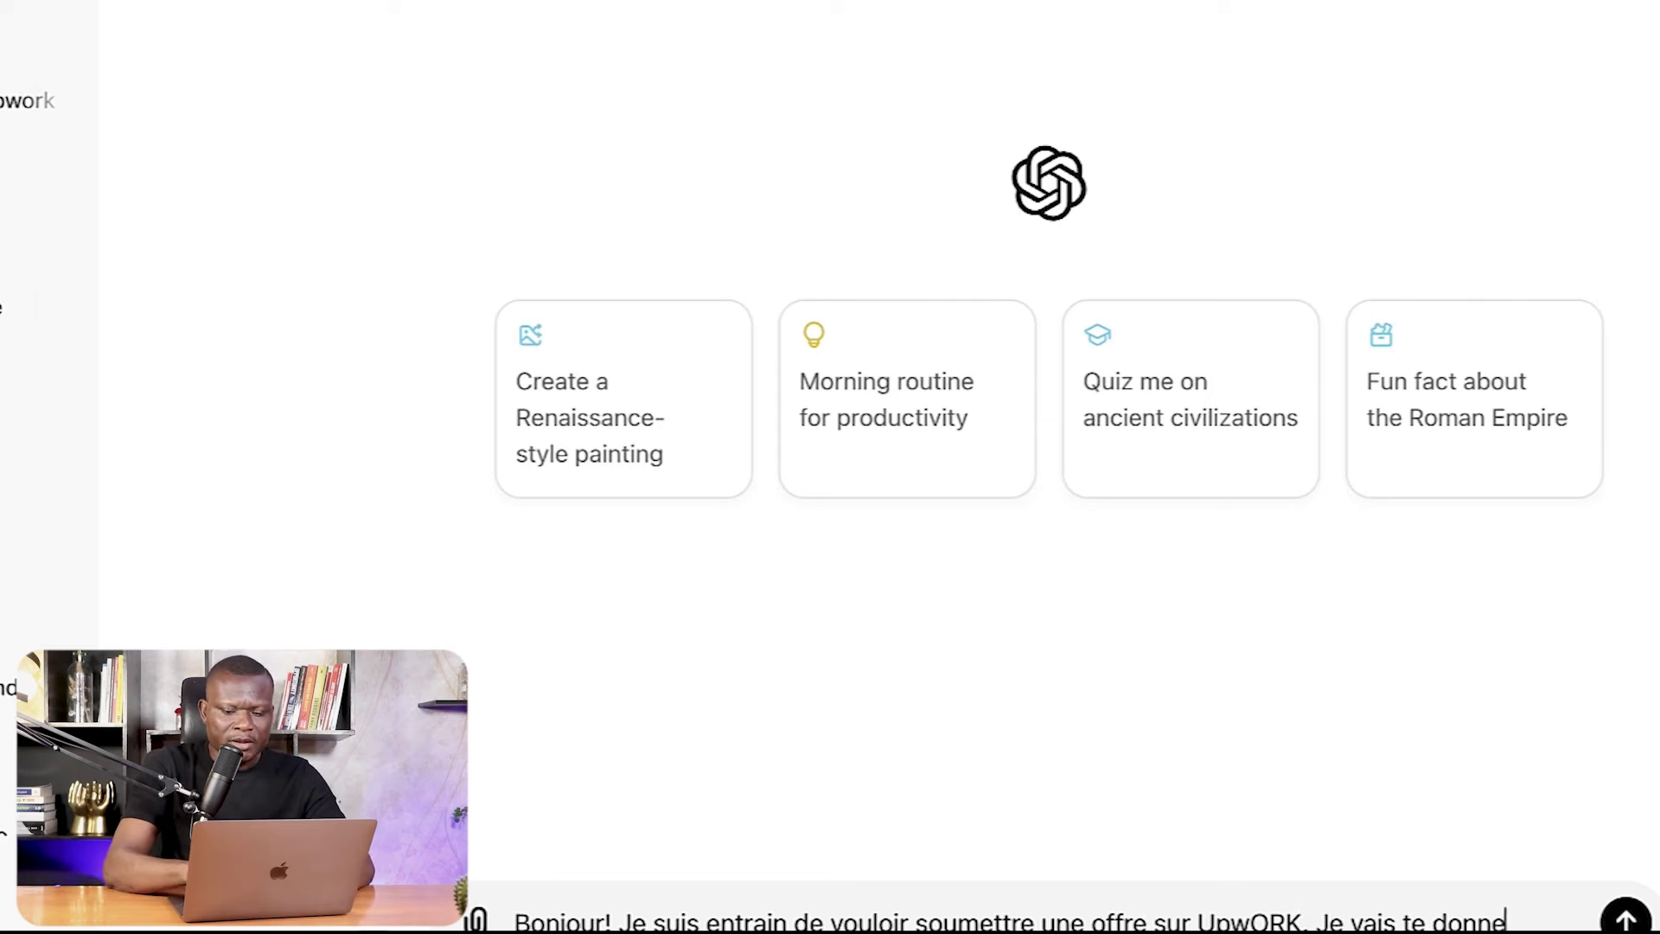
text(r le contenu d)
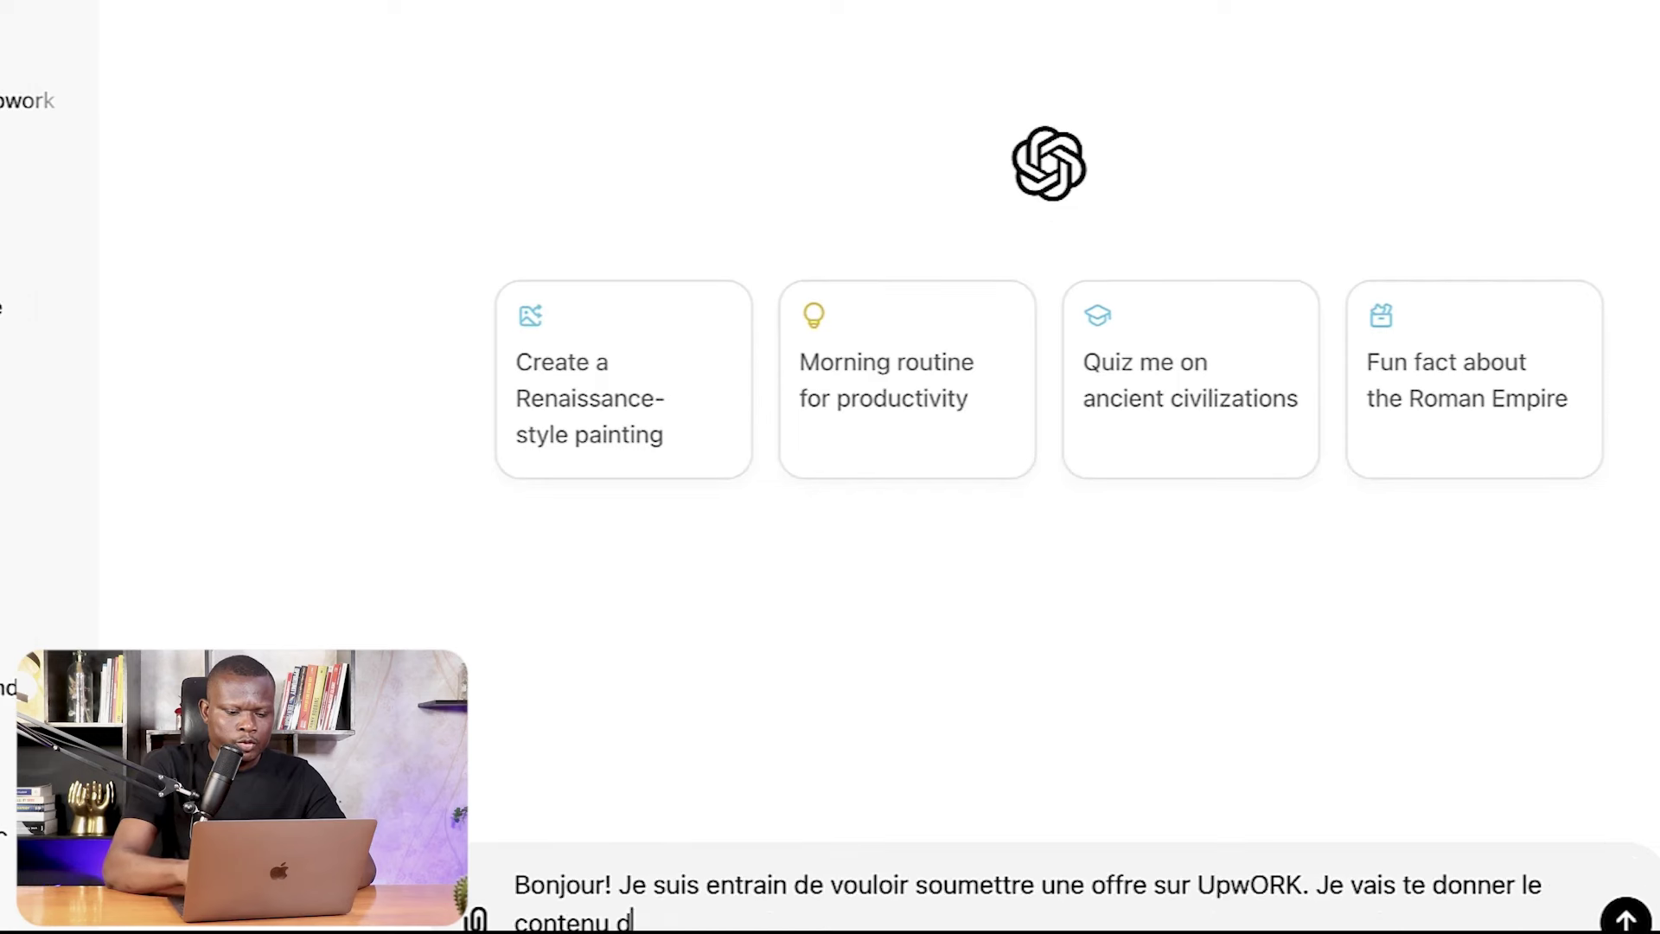
text(e l'(off)
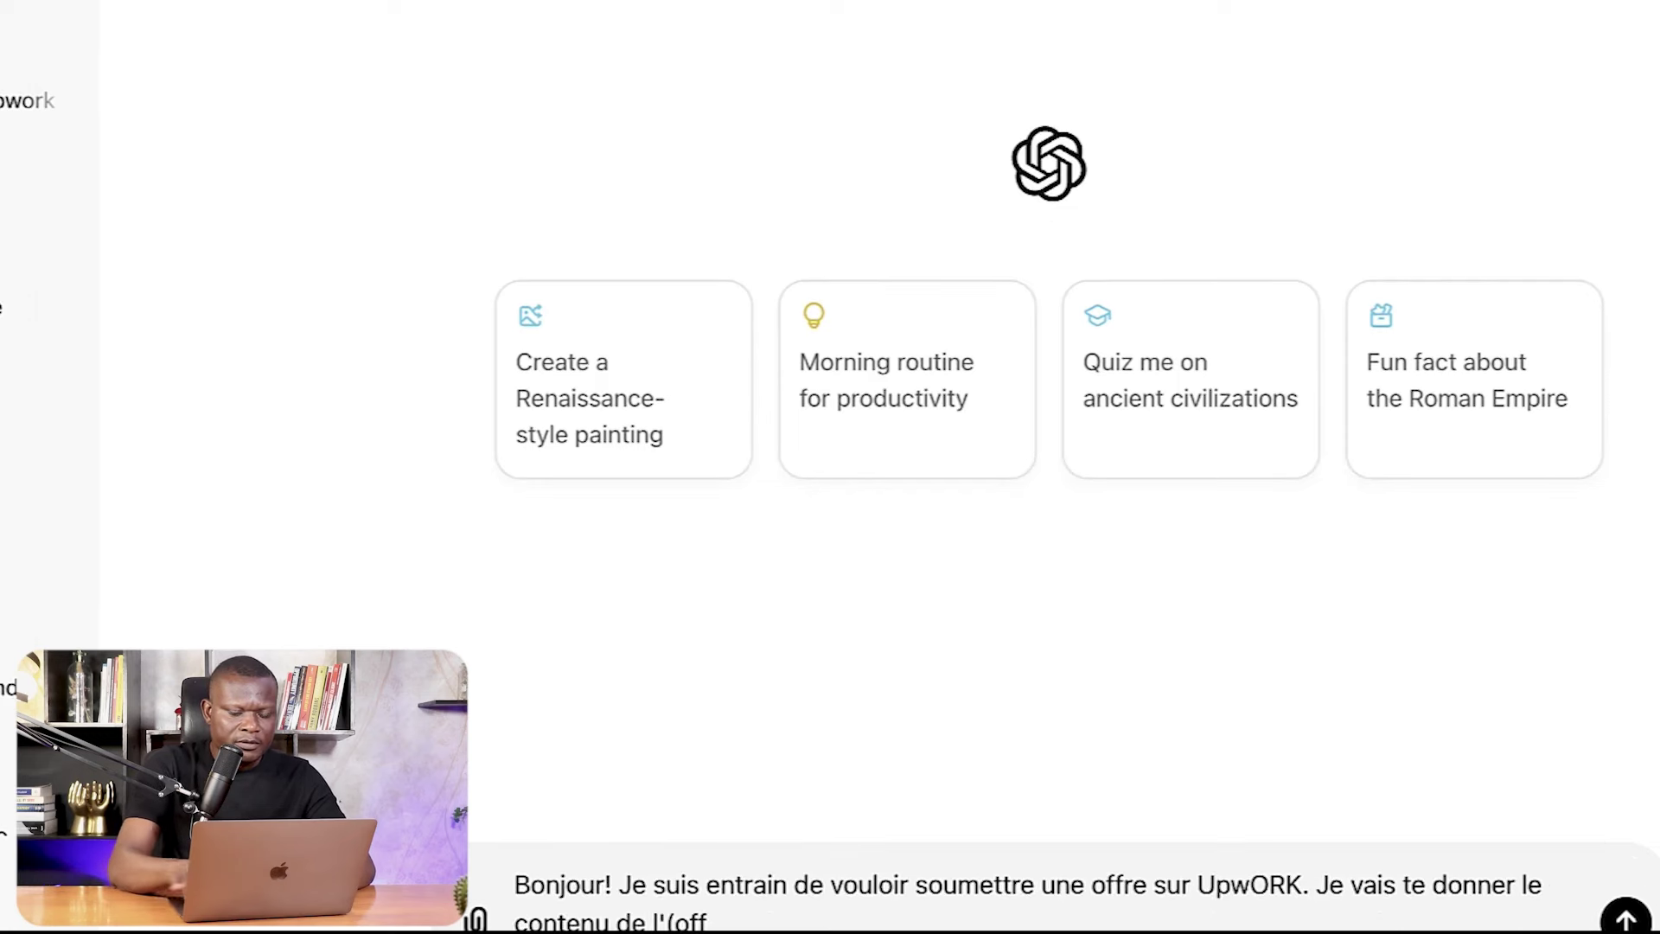
key(BackSpace)
key(BackSpace)
key(BackSpace)
key(BackSpace)
text(offr)
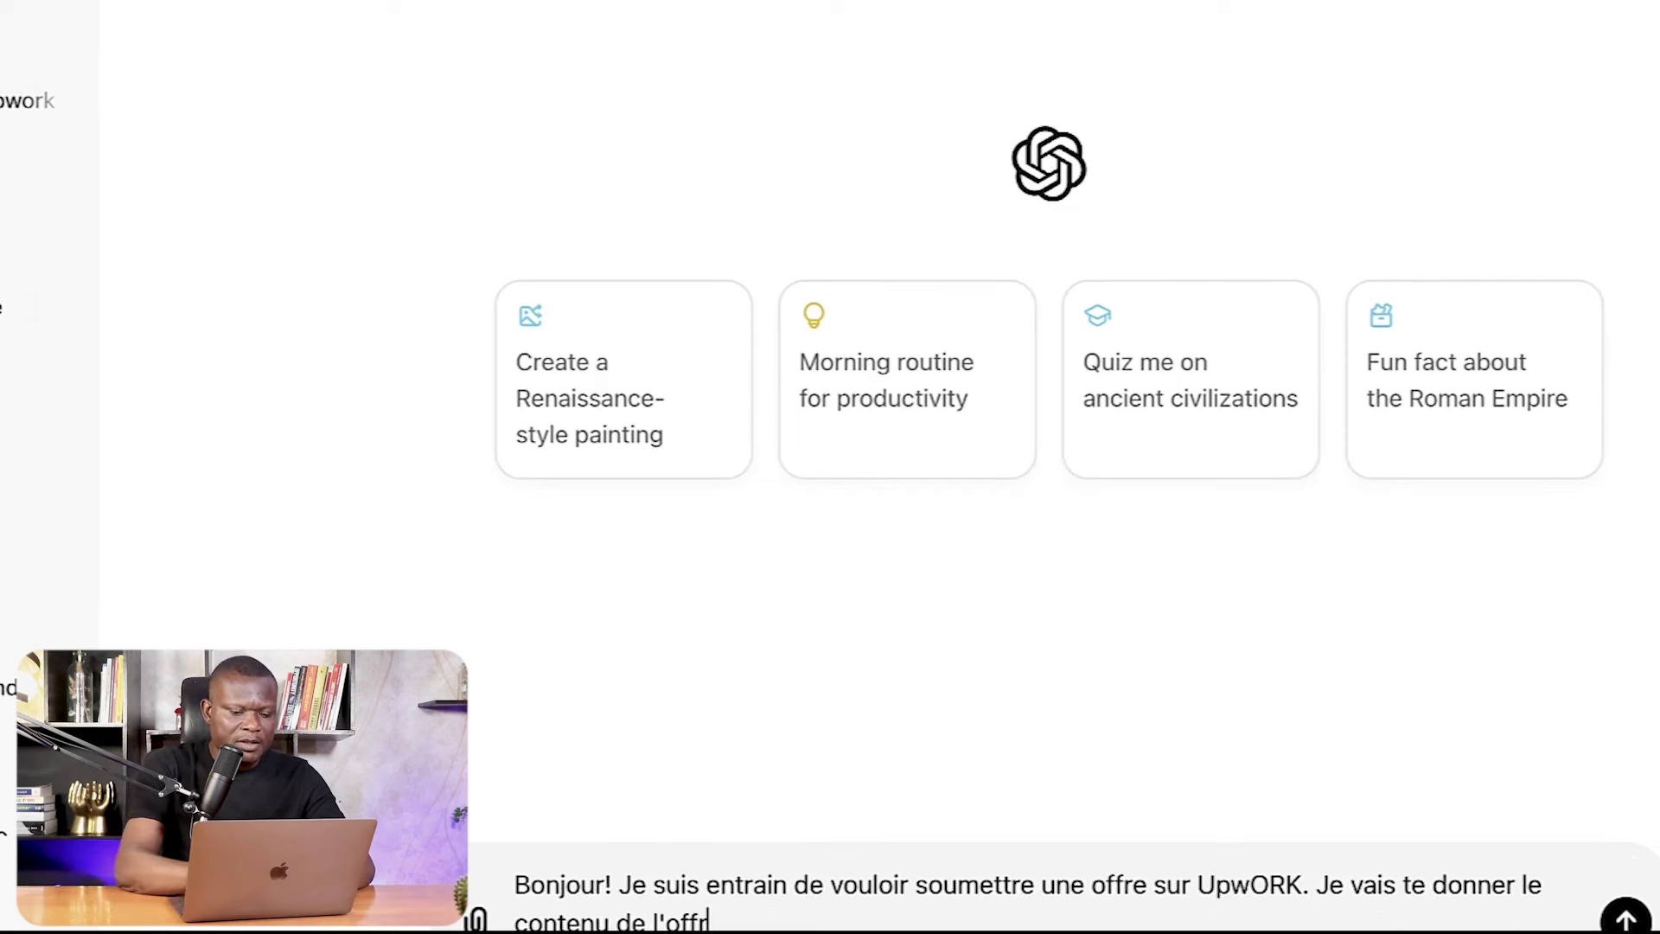
- Extend the sentence about the offer's content with "et les détails sur mon expérience"
text(e et les d"tails s)
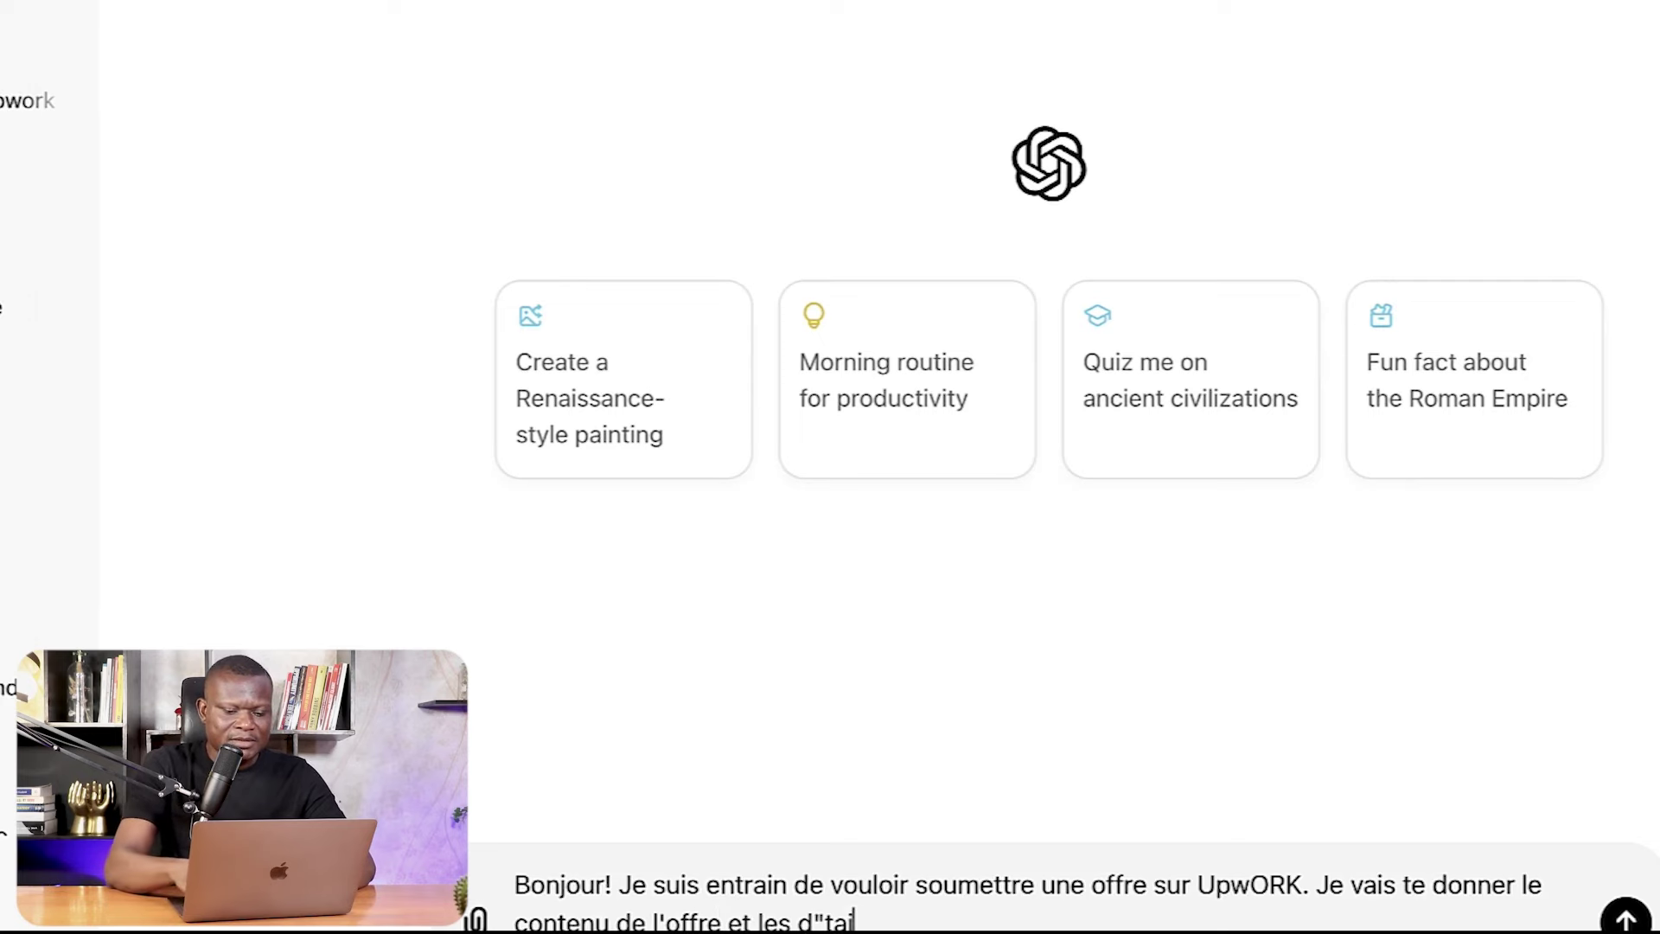
key(BackSpace)
key(BackSpace)
key(BackSpace)
key(BackSpace)
key(BackSpace)
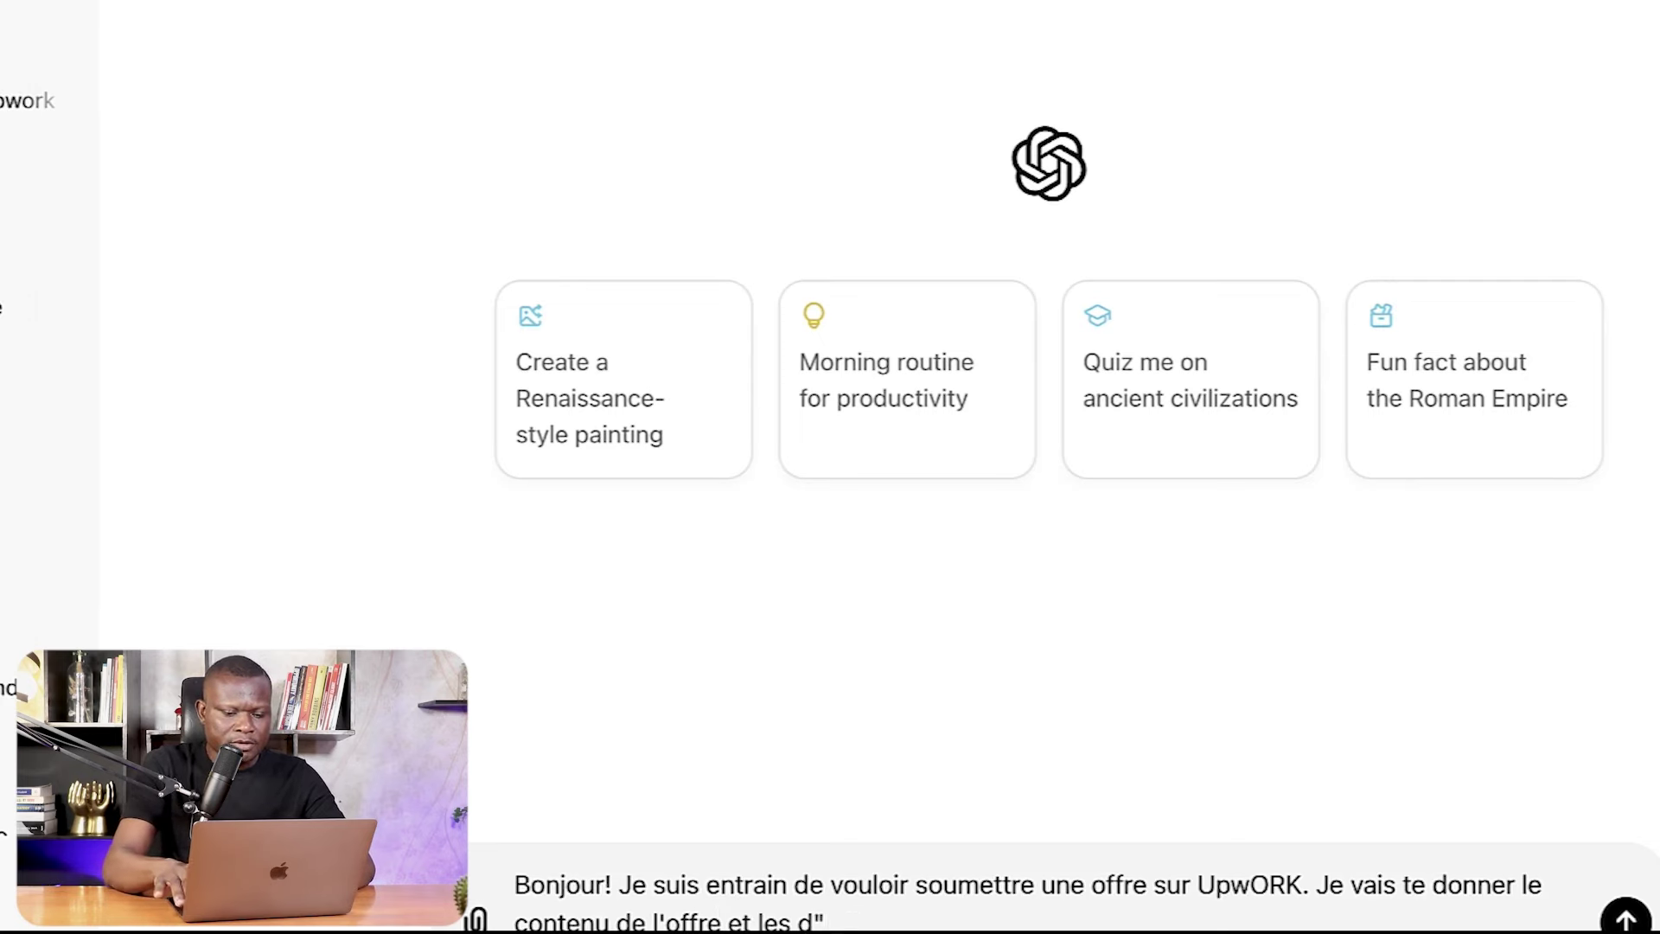
text(étails sur)
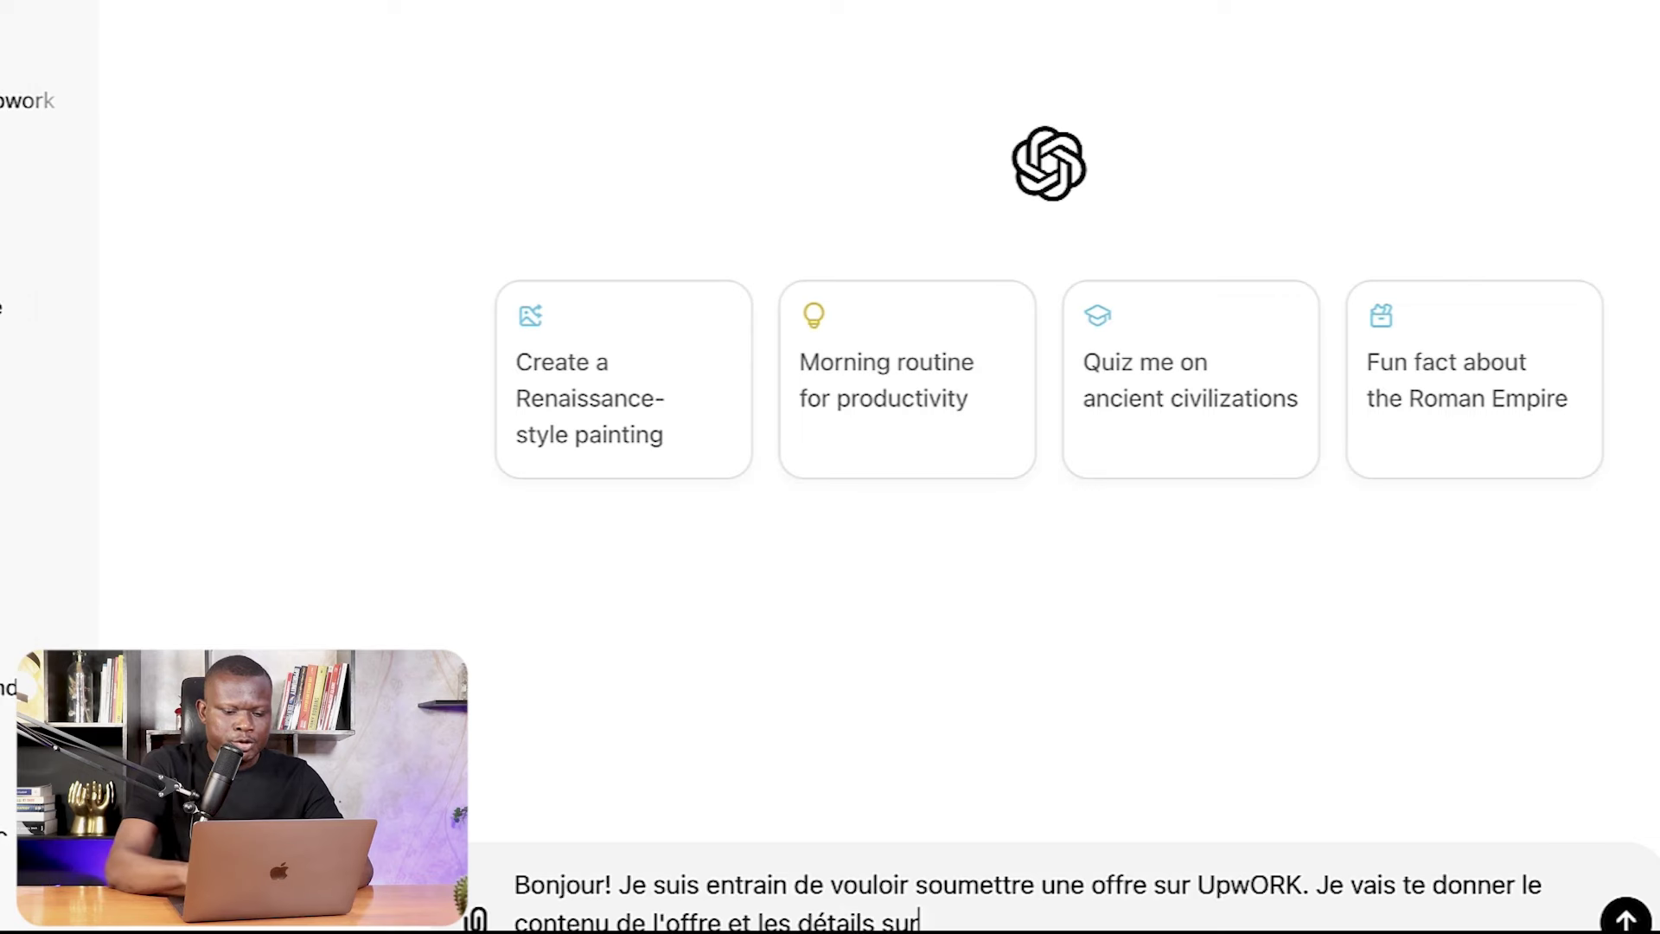
text( mon expérience)
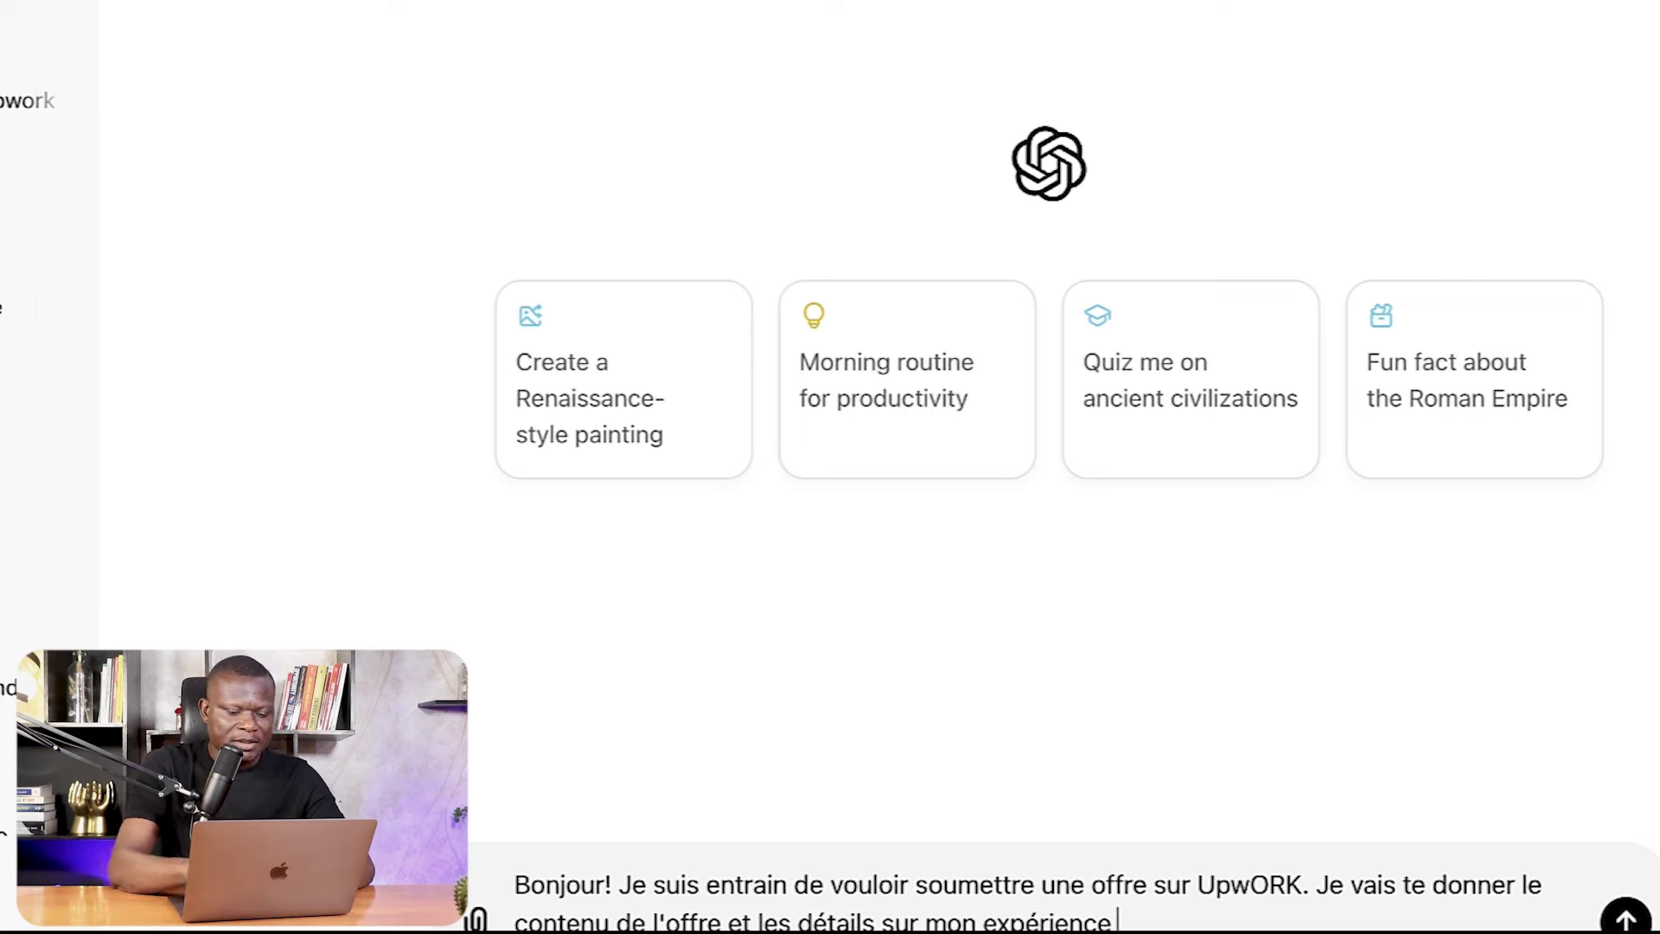
- Add the request for help to the message: "et tu vas m'aider à proposer le contenu"
text( et tu vas m)
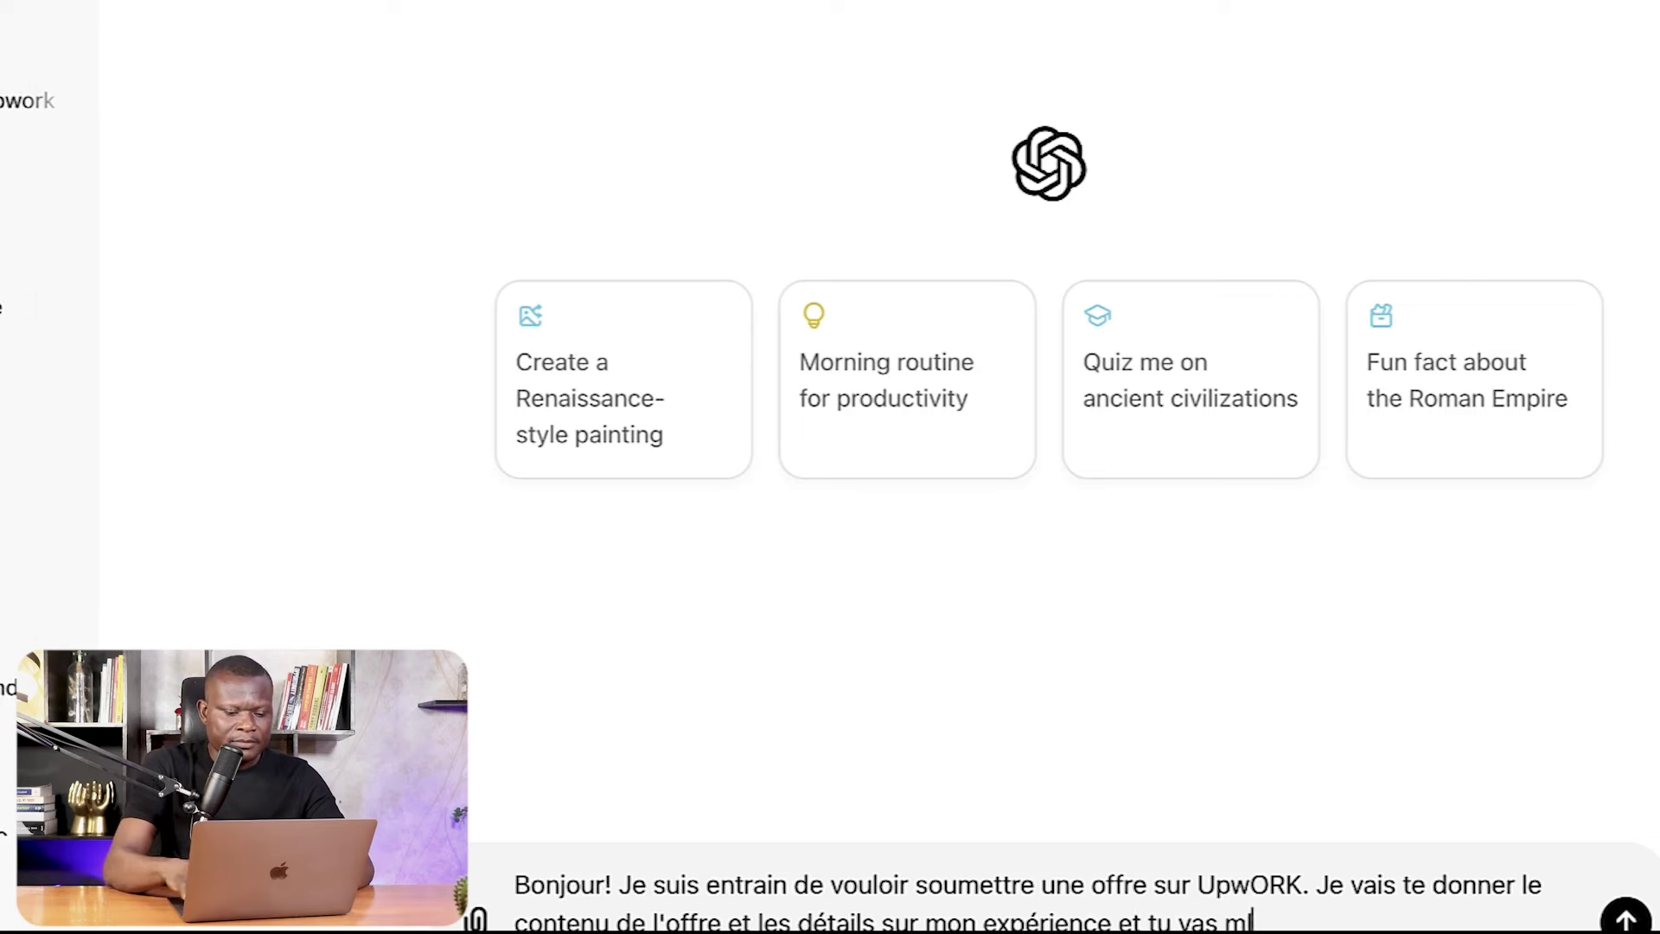
text('aide)
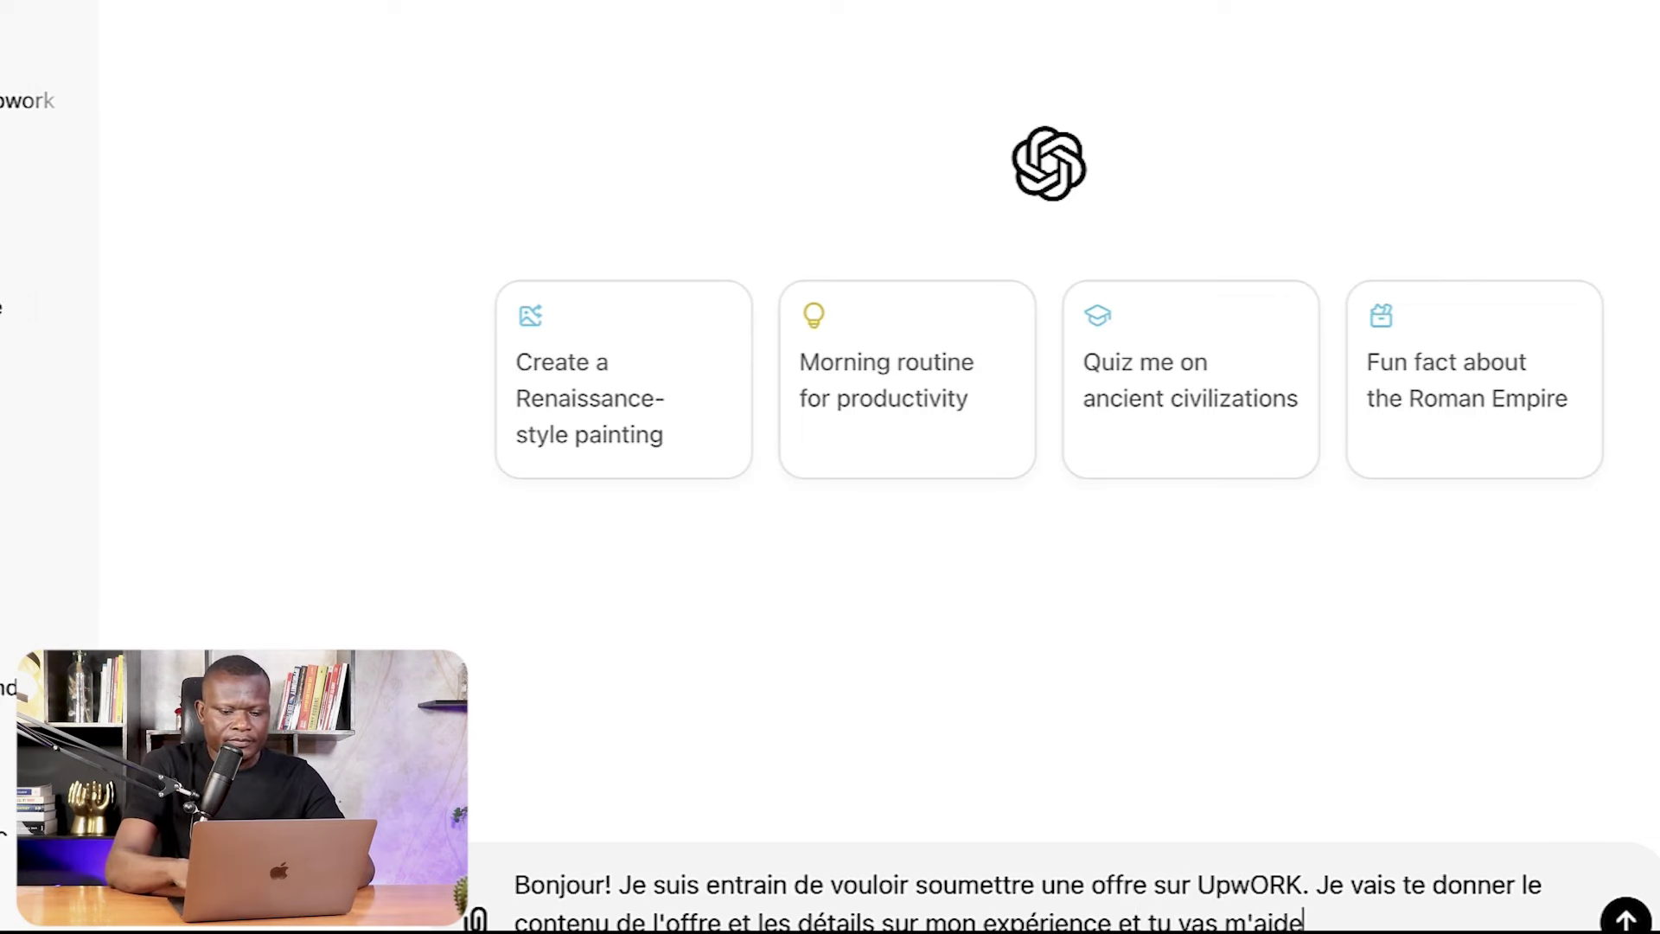
text(r)
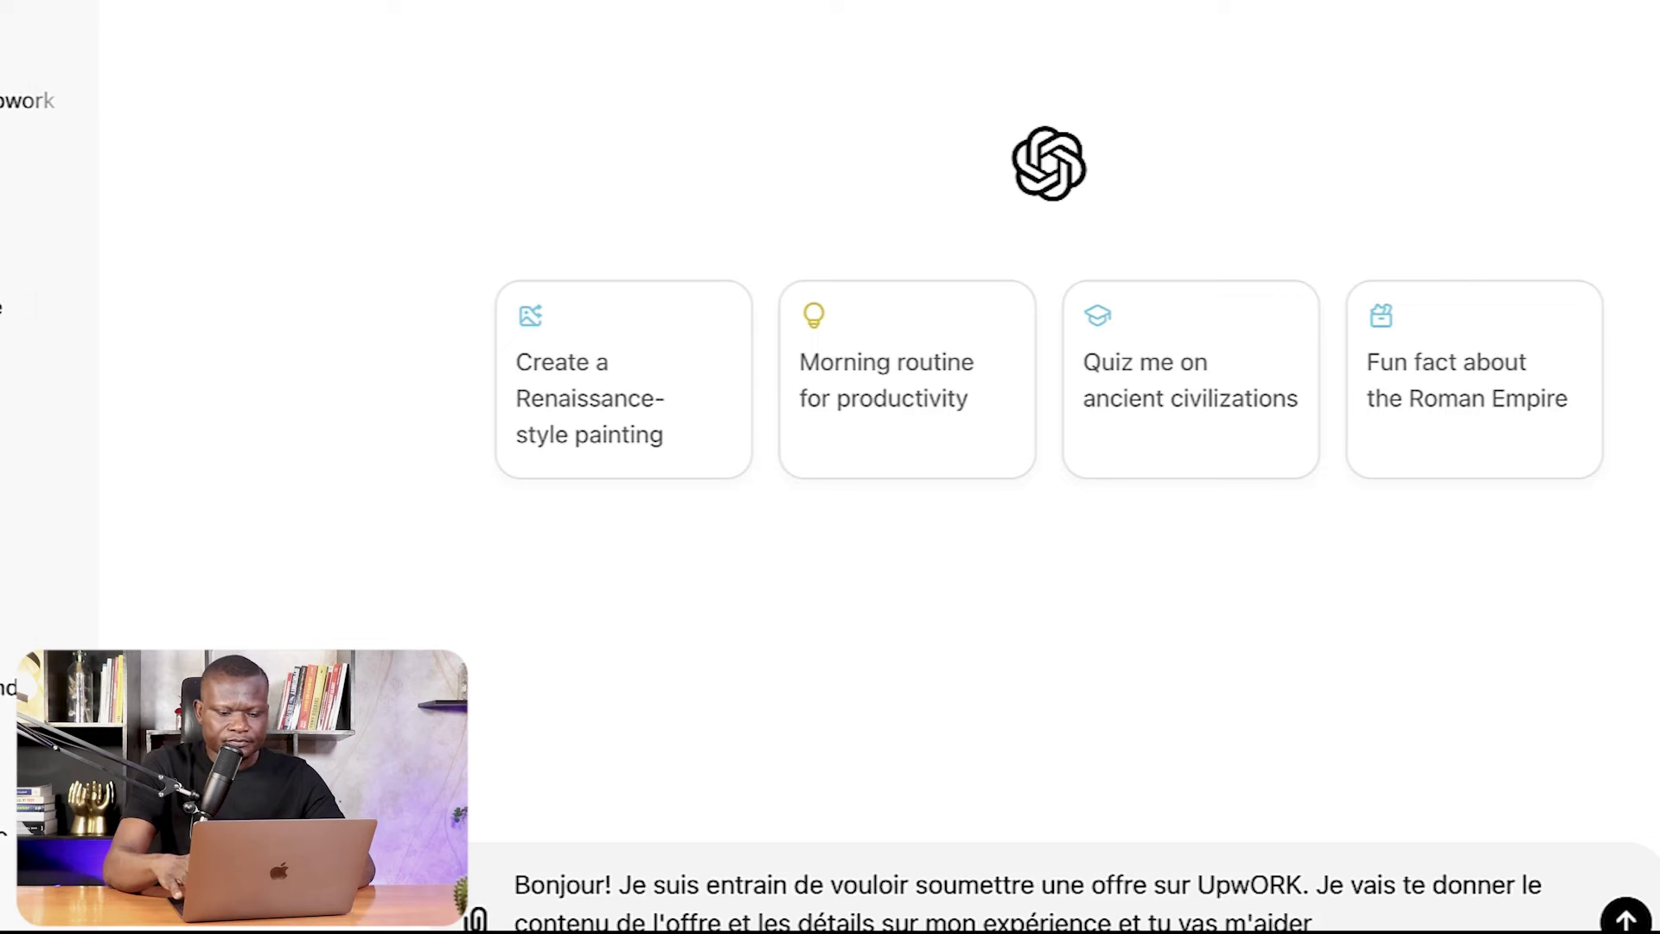
text( à)
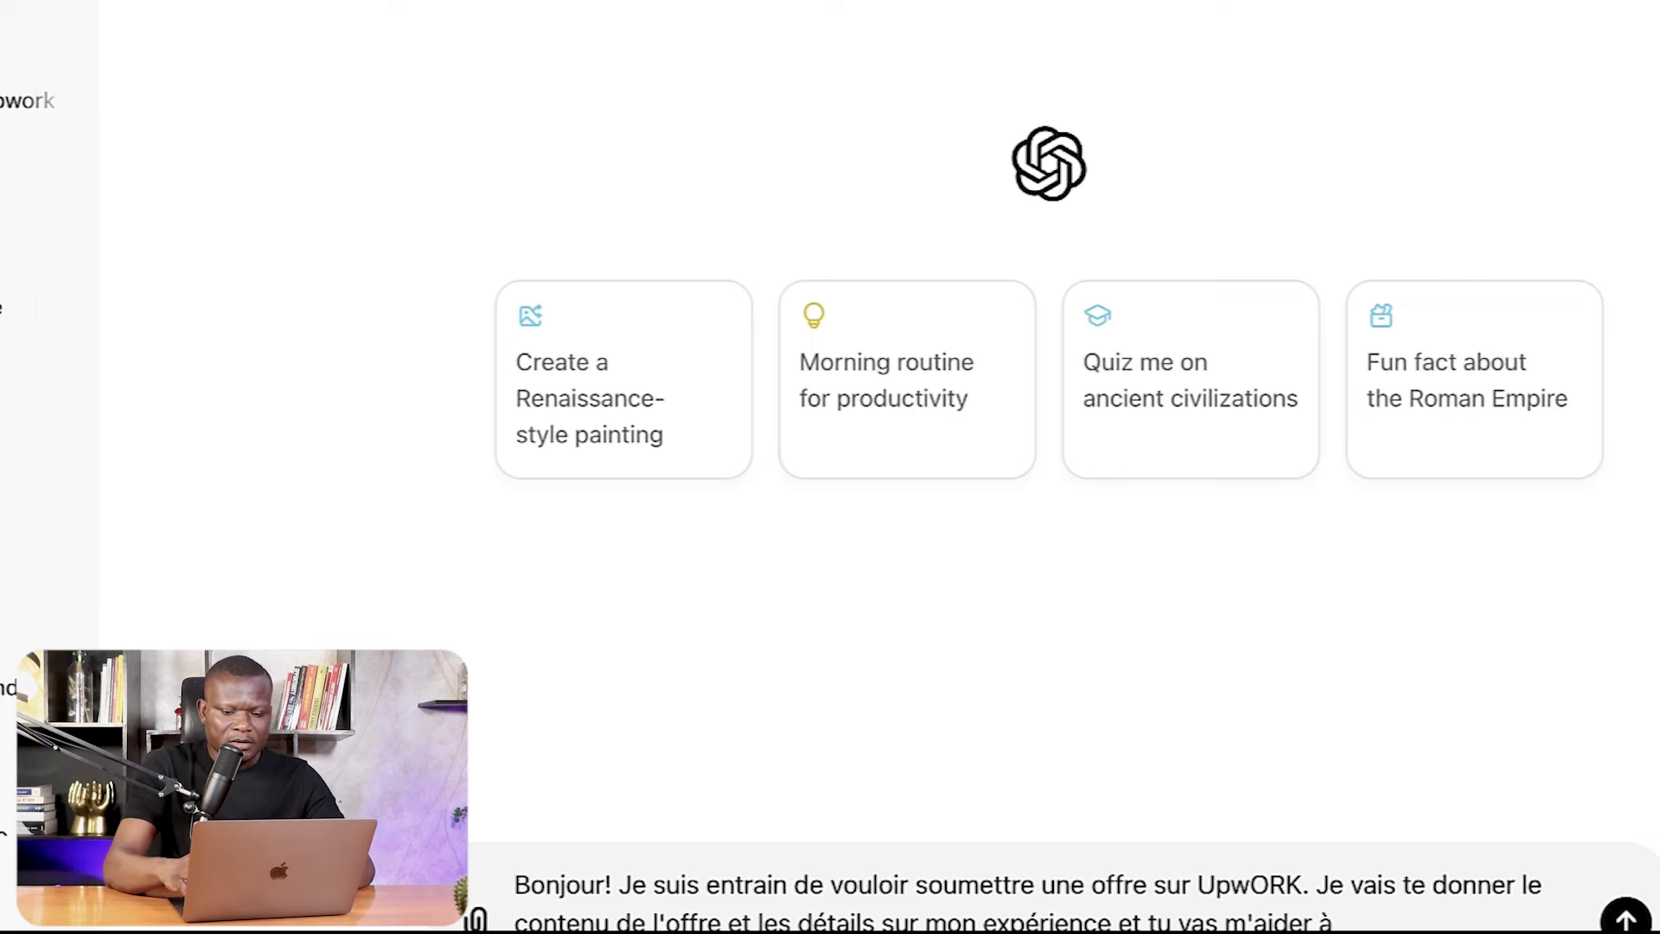
text( poropo)
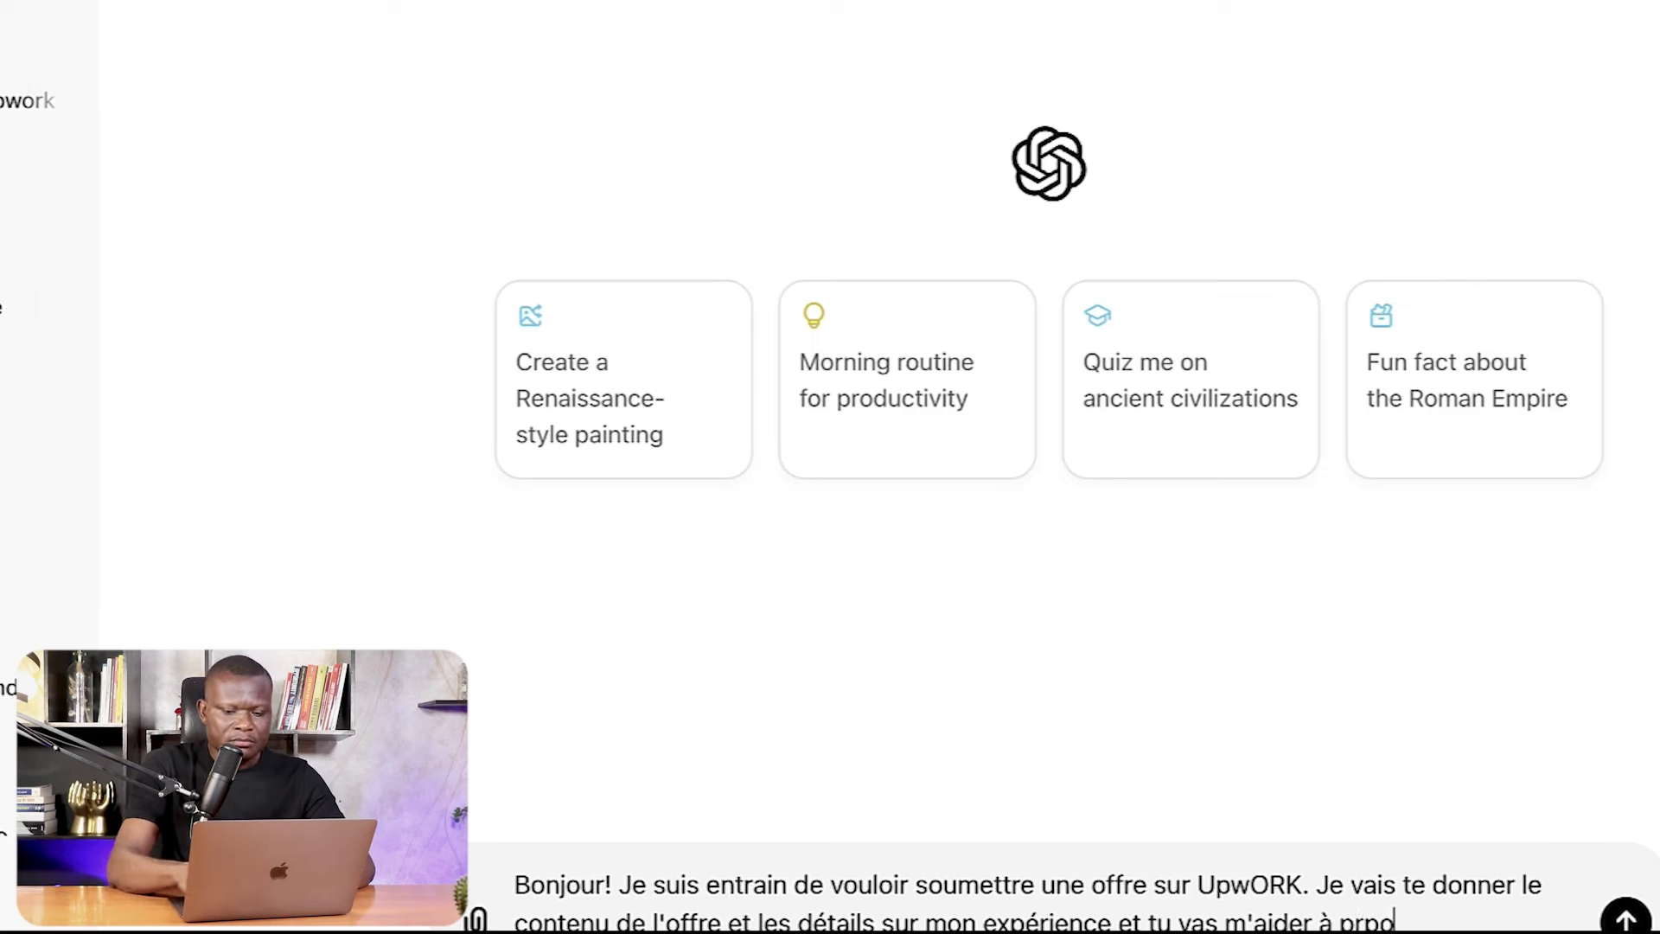
key(BackSpace)
key(BackSpace)
key(BackSpace)
text(opose)
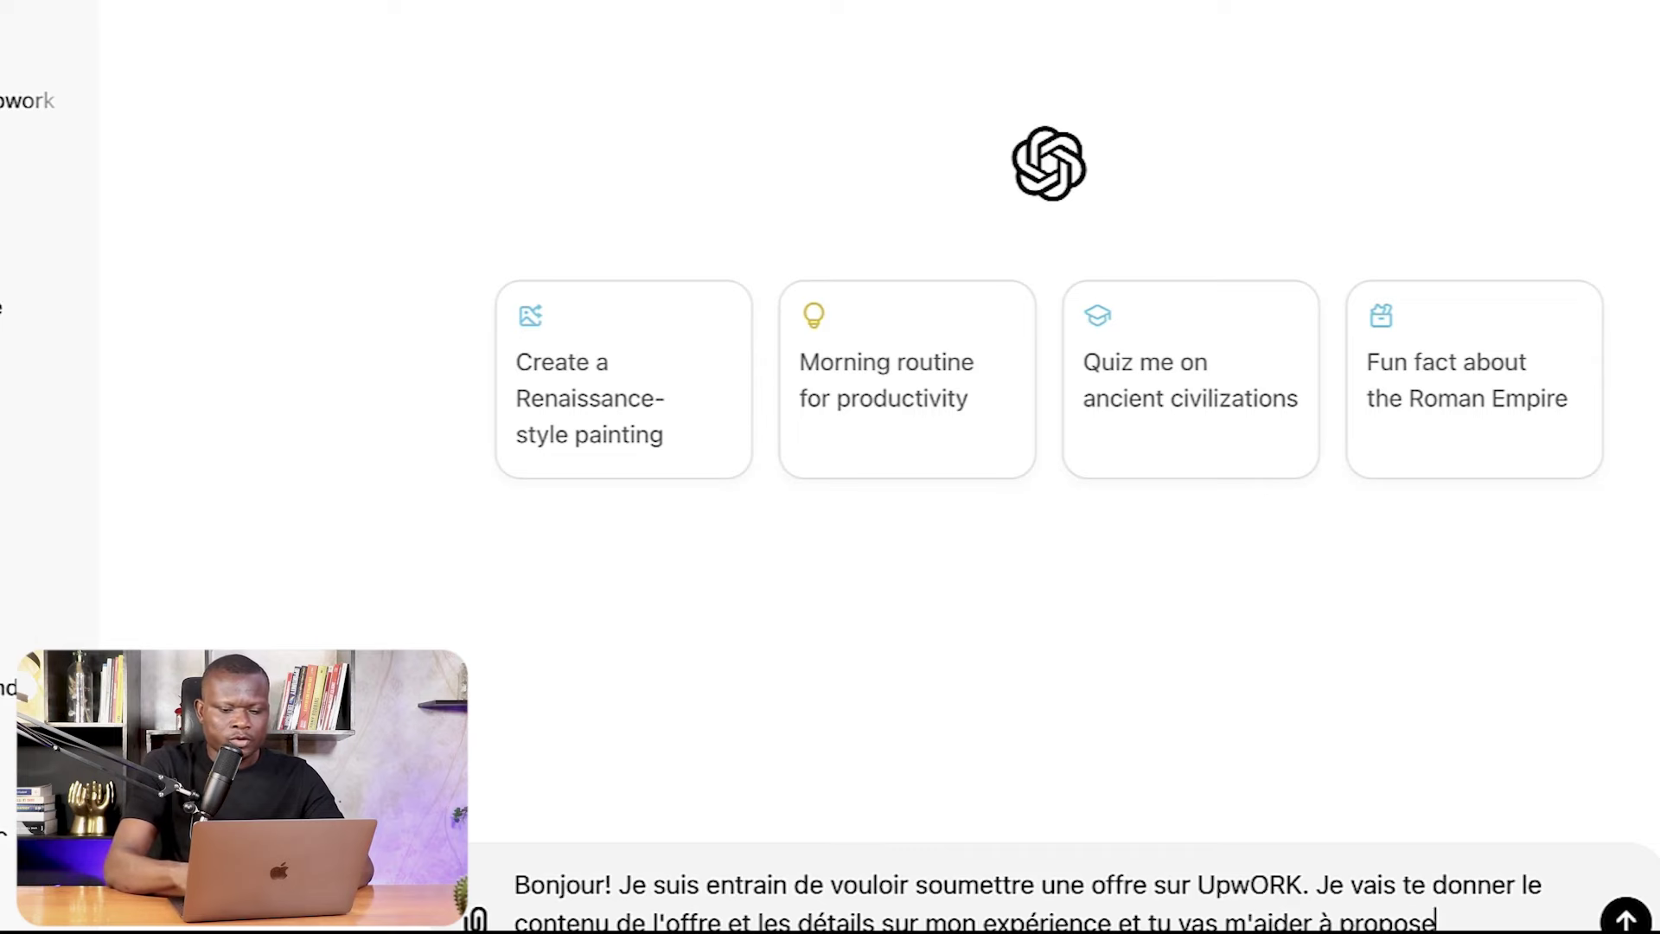
text(r le contenu de l)
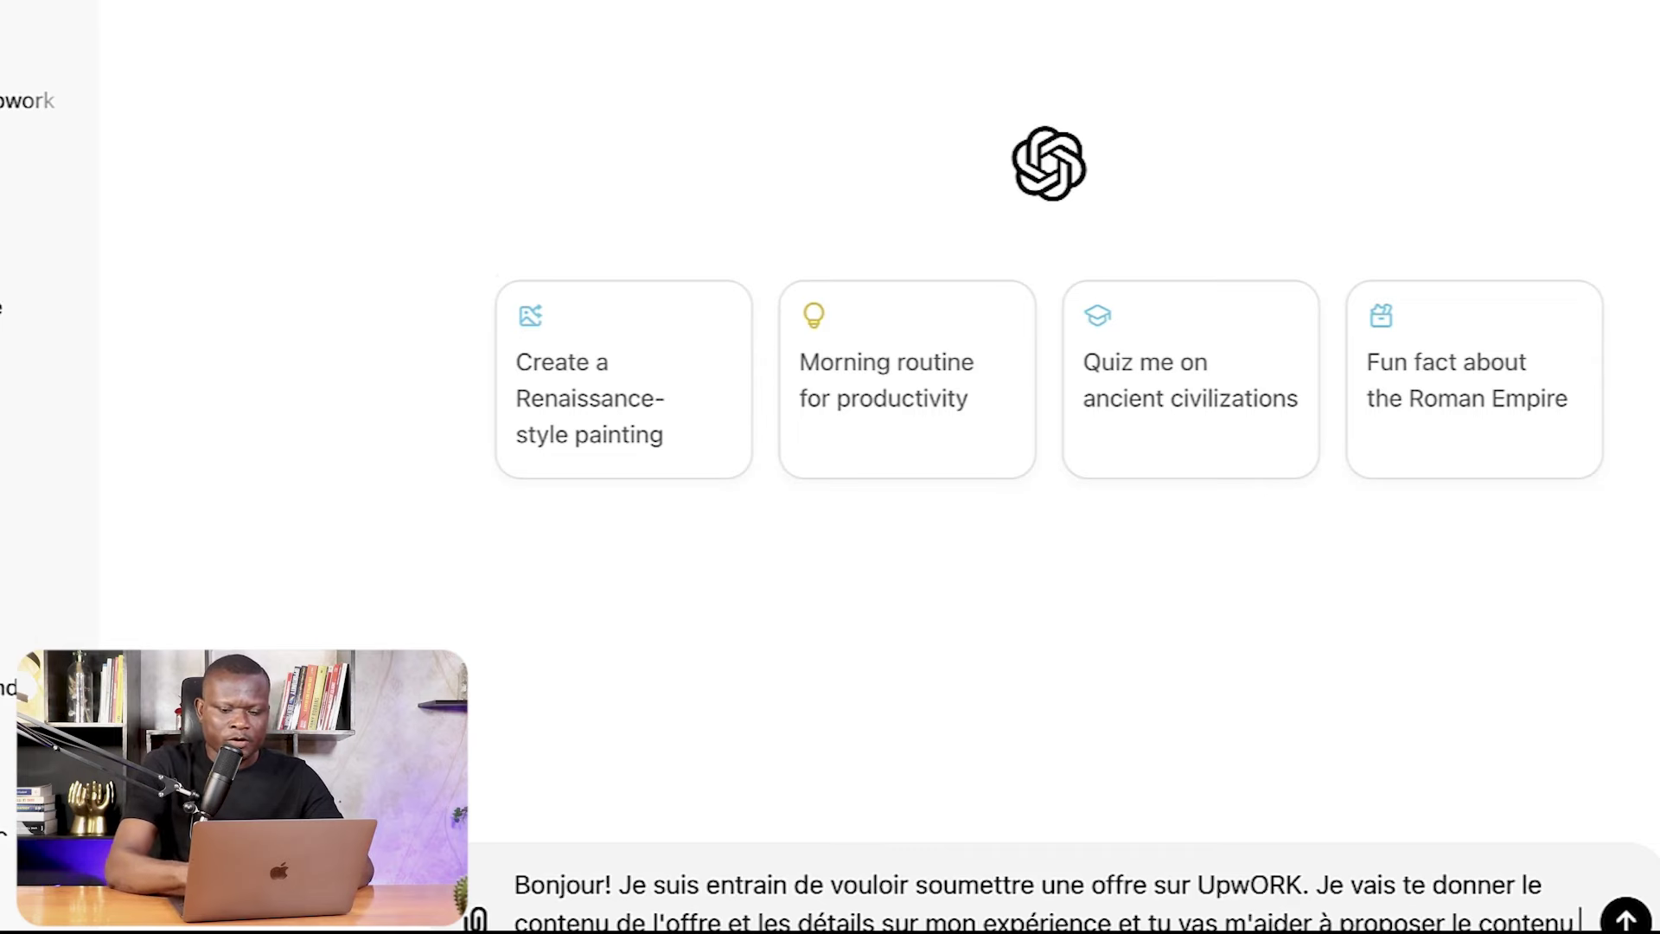